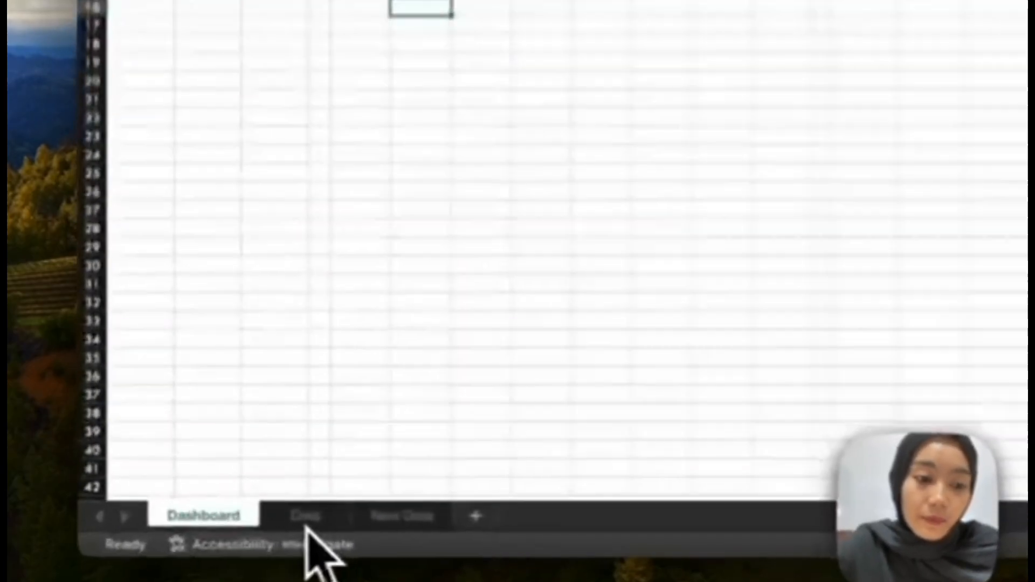
- Create a PivotTable from Table3 on the Data sheet, placed on a new worksheet
{"action": "left_click", "coordinate": [201, 537]}
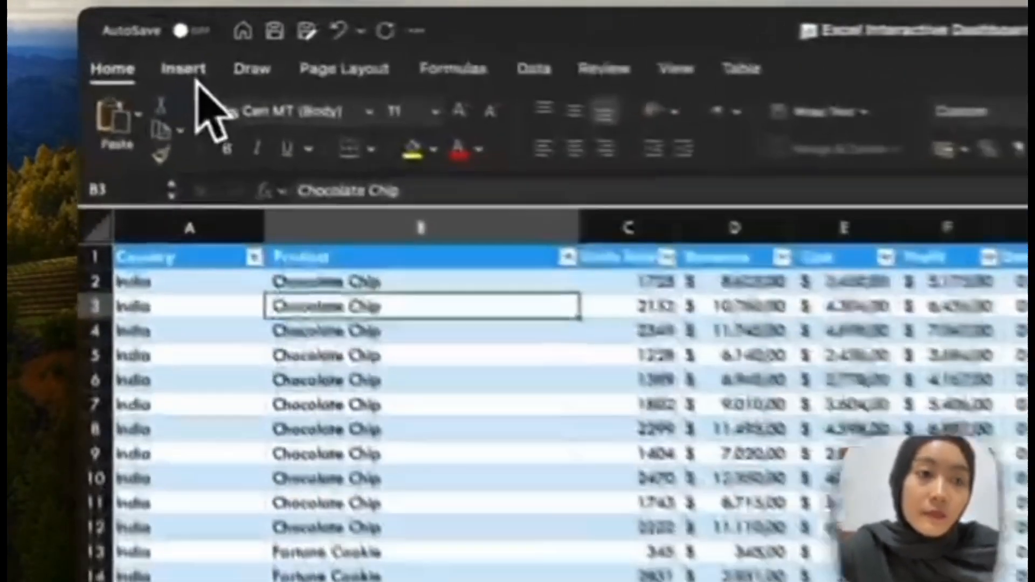
{"action": "left_click", "coordinate": [134, 41]}
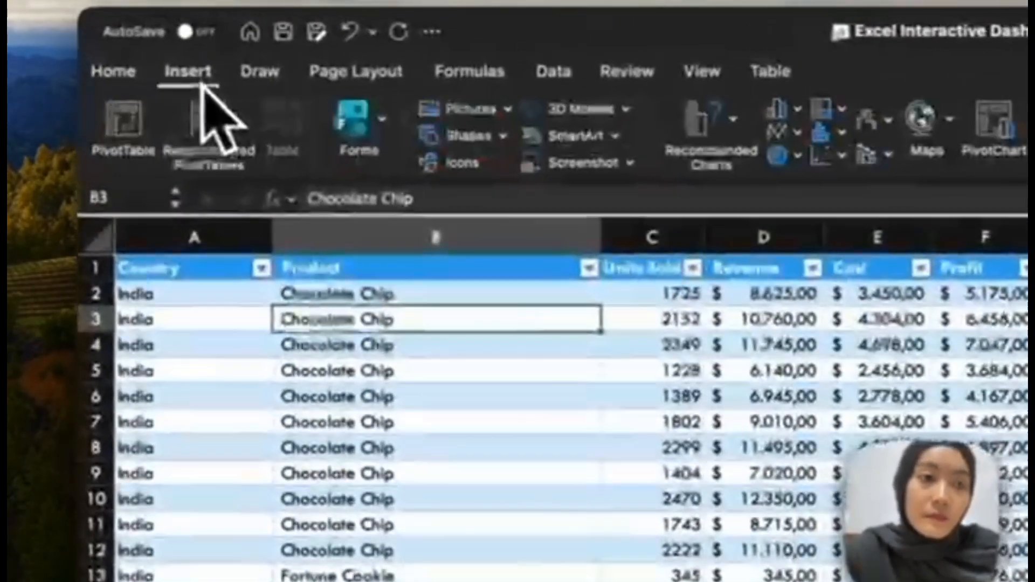
{"action": "left_click", "coordinate": [135, 123]}
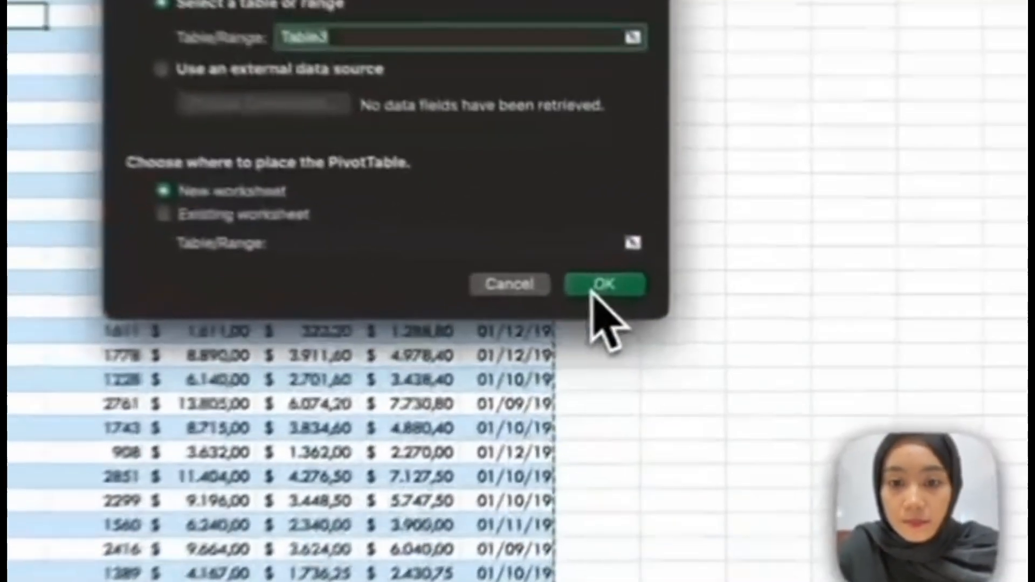
{"action": "left_click", "coordinate": [631, 294]}
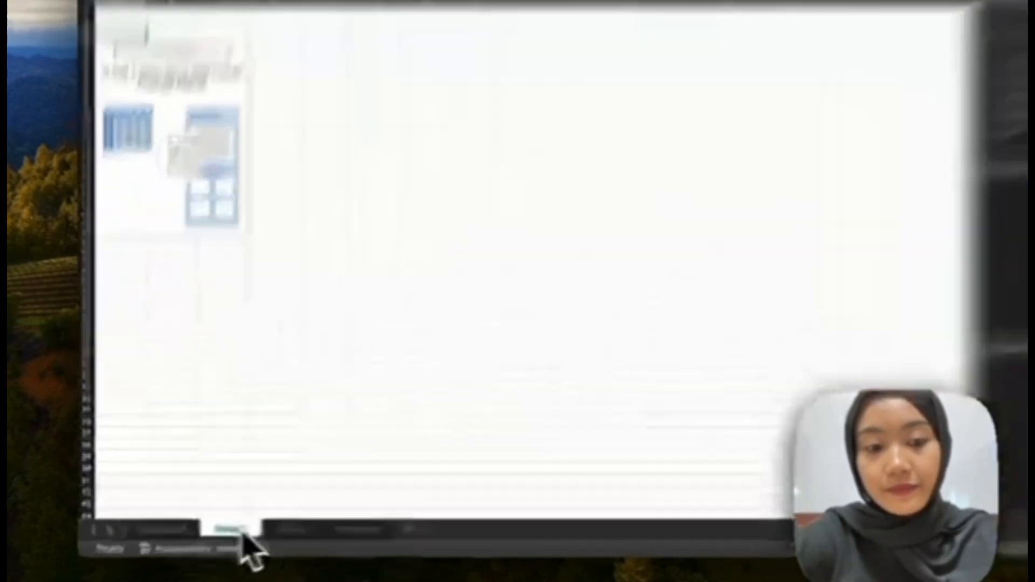
- Duplicate the new PivotTable sheet, Sheet4, placing the copy before Sheet4
{"action": "right_click", "coordinate": [205, 535]}
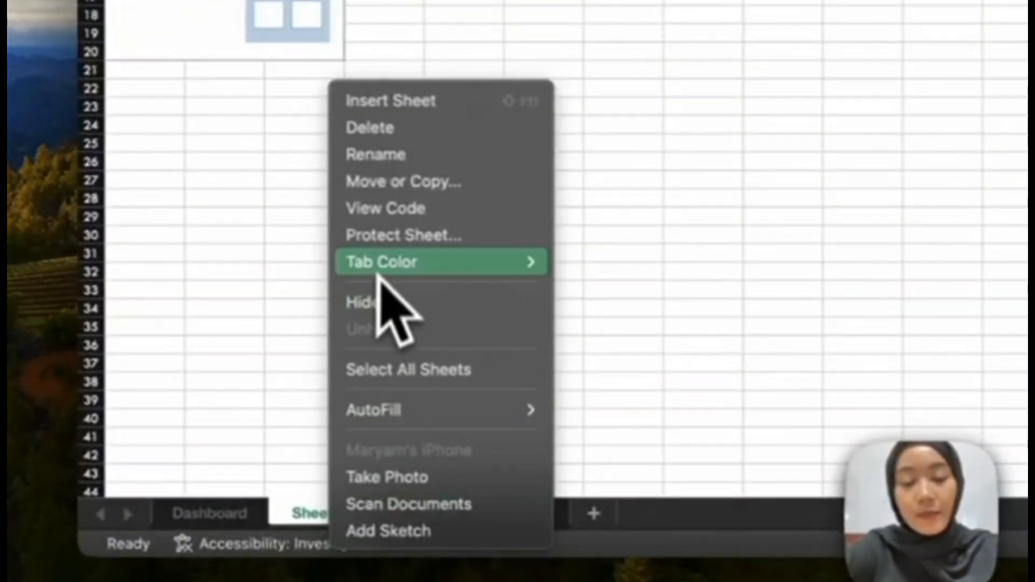
{"action": "left_click", "coordinate": [380, 189]}
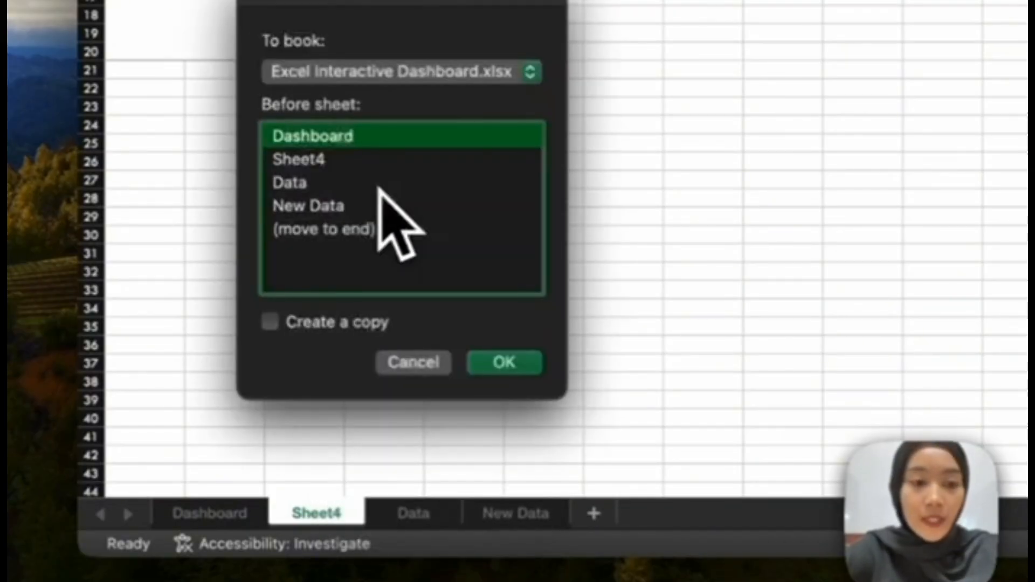
{"action": "left_click", "coordinate": [297, 162]}
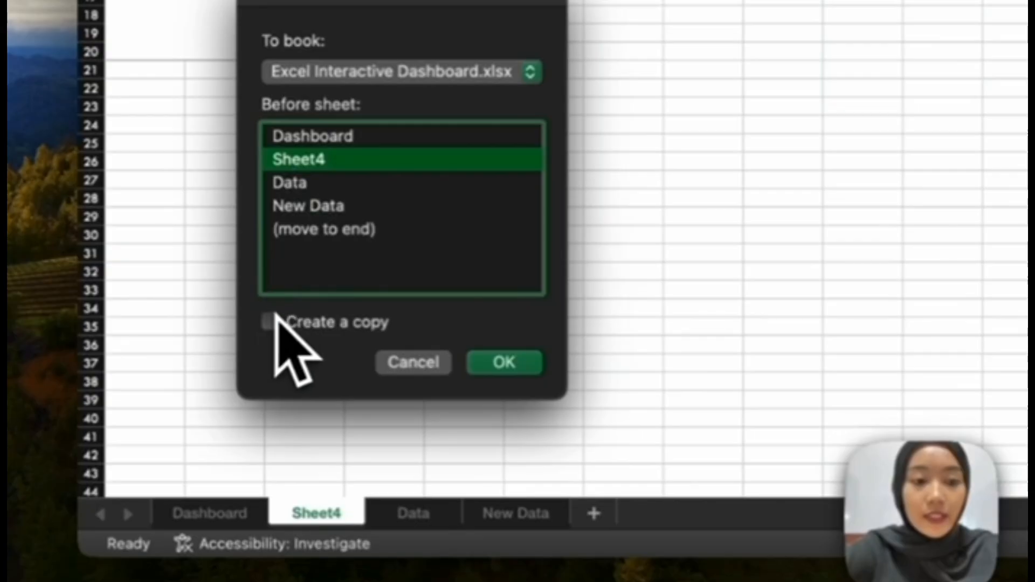
{"action": "left_click", "coordinate": [271, 322]}
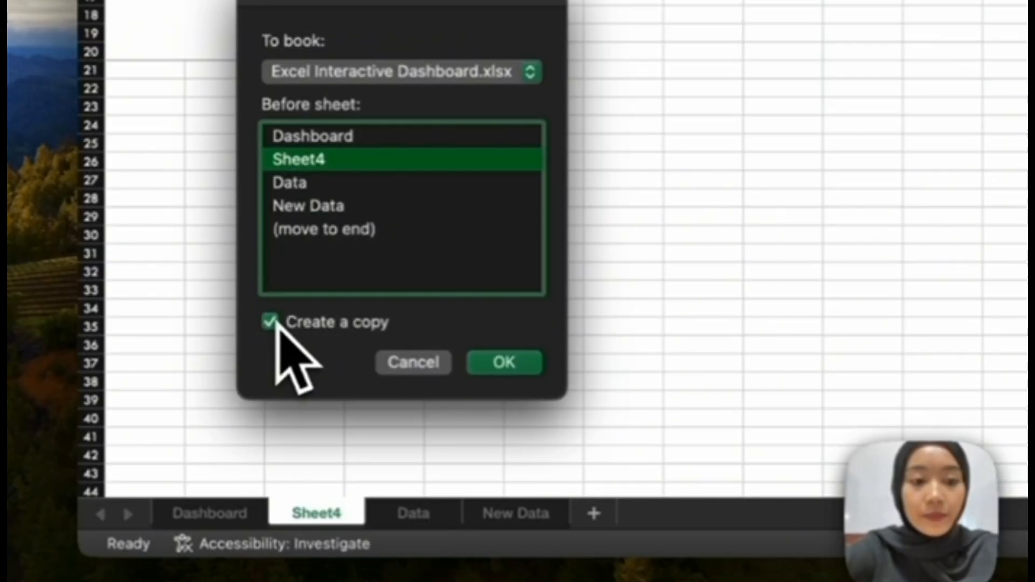
{"action": "left_click", "coordinate": [489, 366]}
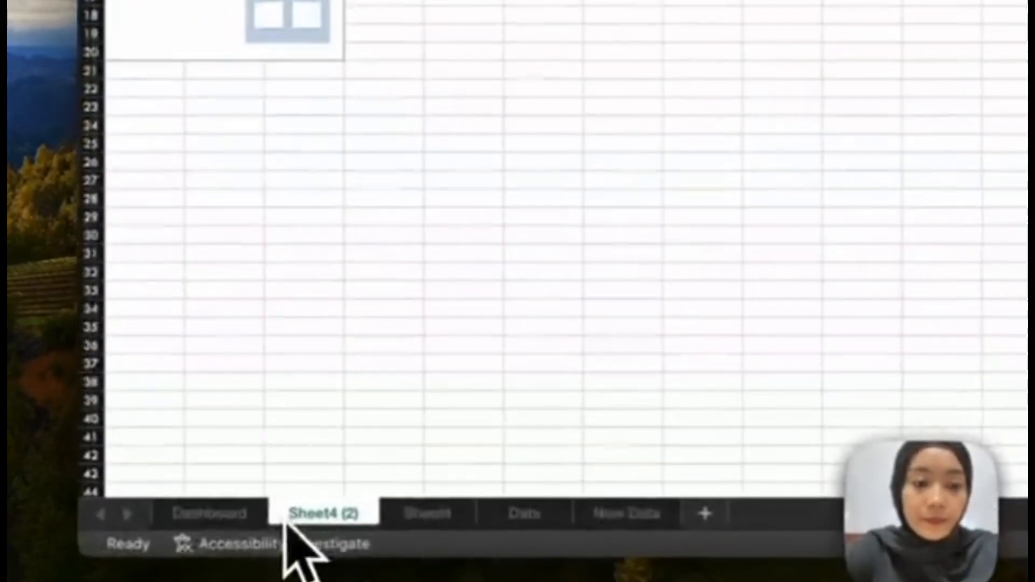
- Make another copy of the PivotTable sheet from Sheet4 (2), placing it before Sheet4 (2)
{"action": "right_click", "coordinate": [180, 537]}
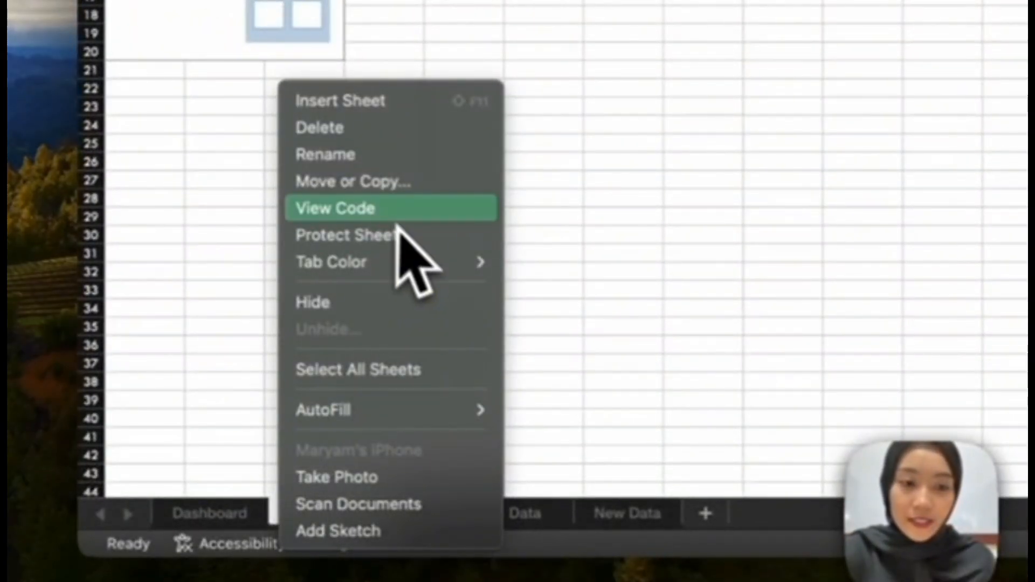
{"action": "left_click", "coordinate": [380, 189]}
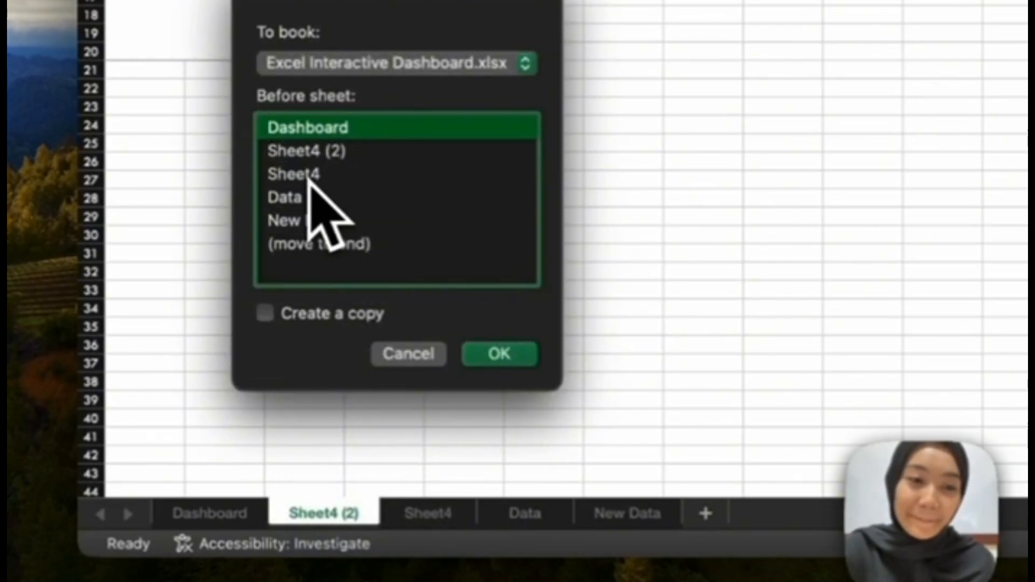
{"action": "left_click", "coordinate": [309, 157]}
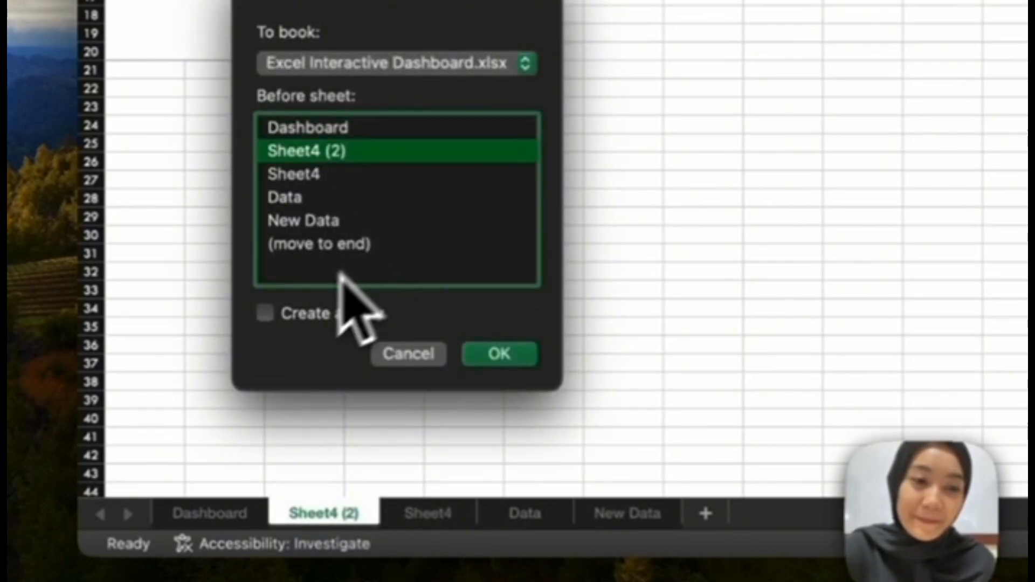
{"action": "left_click", "coordinate": [268, 317]}
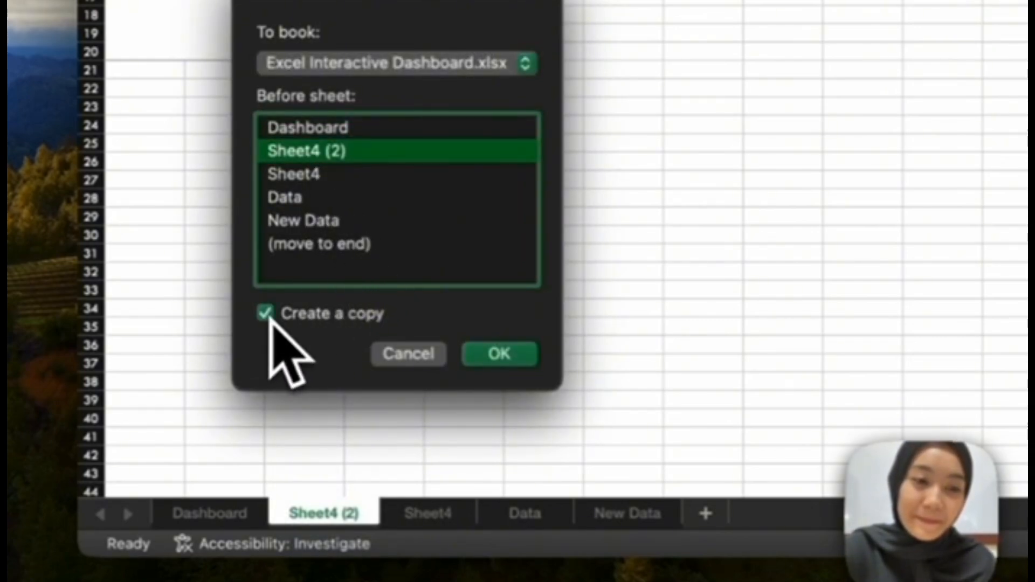
{"action": "left_click", "coordinate": [488, 356]}
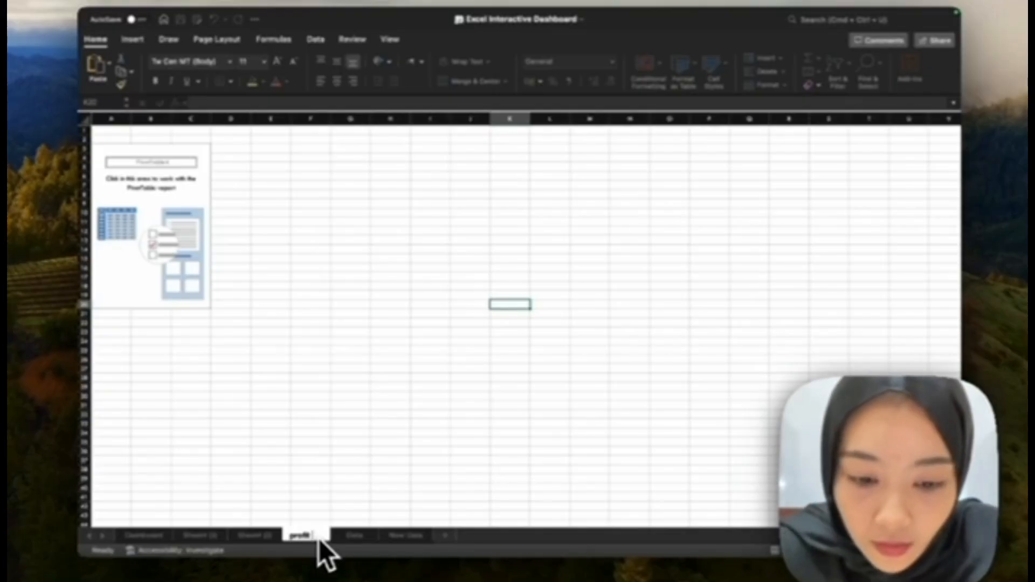
- Rename the original PivotTable sheet, Sheet4, as "profit by country and cookie"
{"action": "type", "text": "cou"}
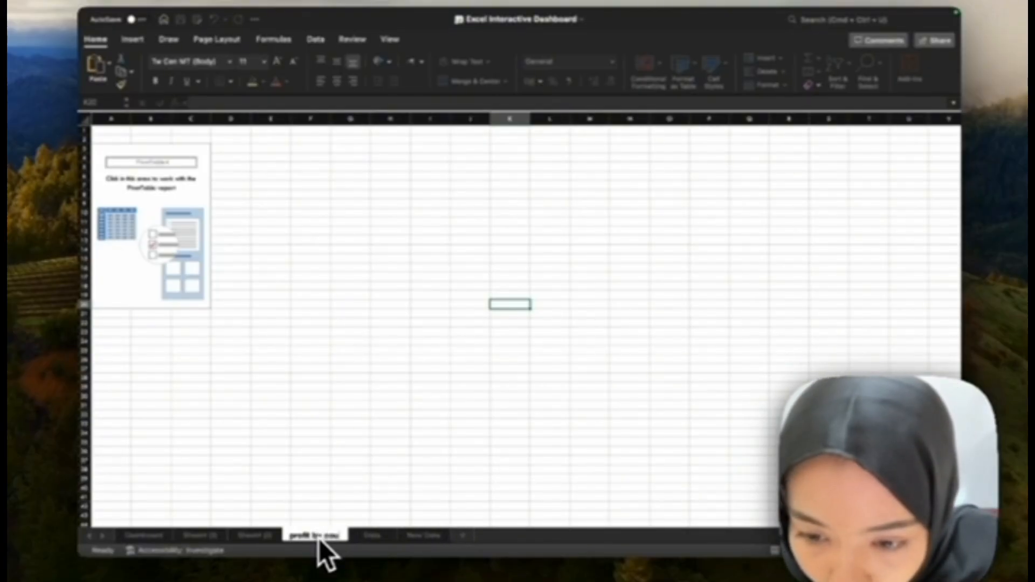
{"action": "type", "text": "ntry"}
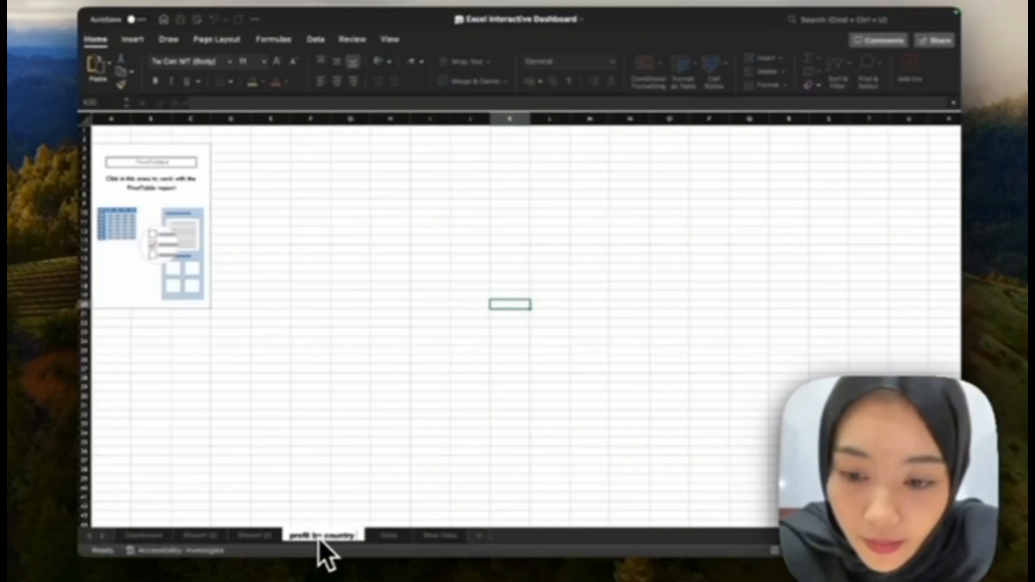
{"action": "type", "text": " and coo"}
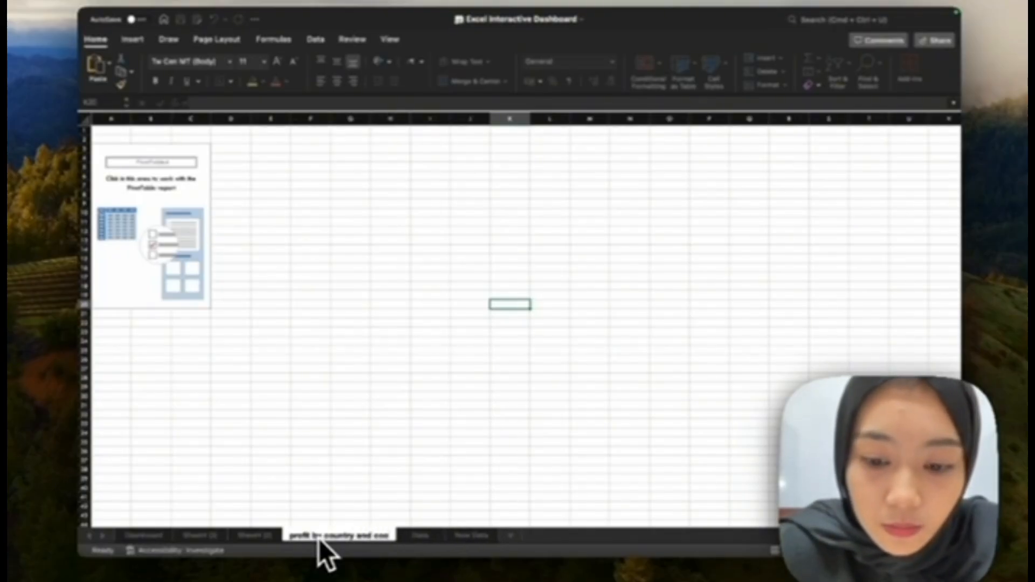
{"action": "type", "text": "kie"}
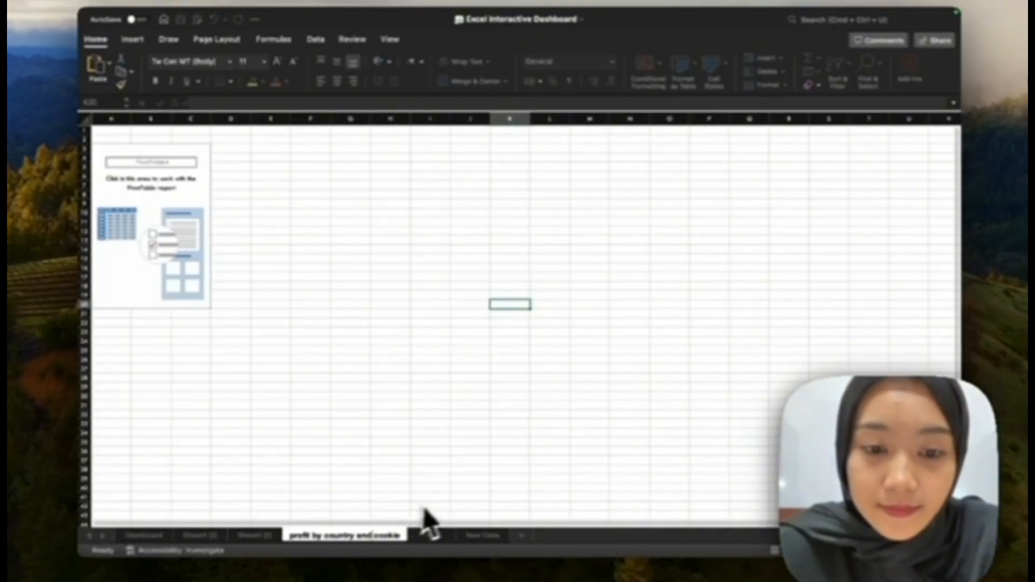
{"action": "key", "text": "Return"}
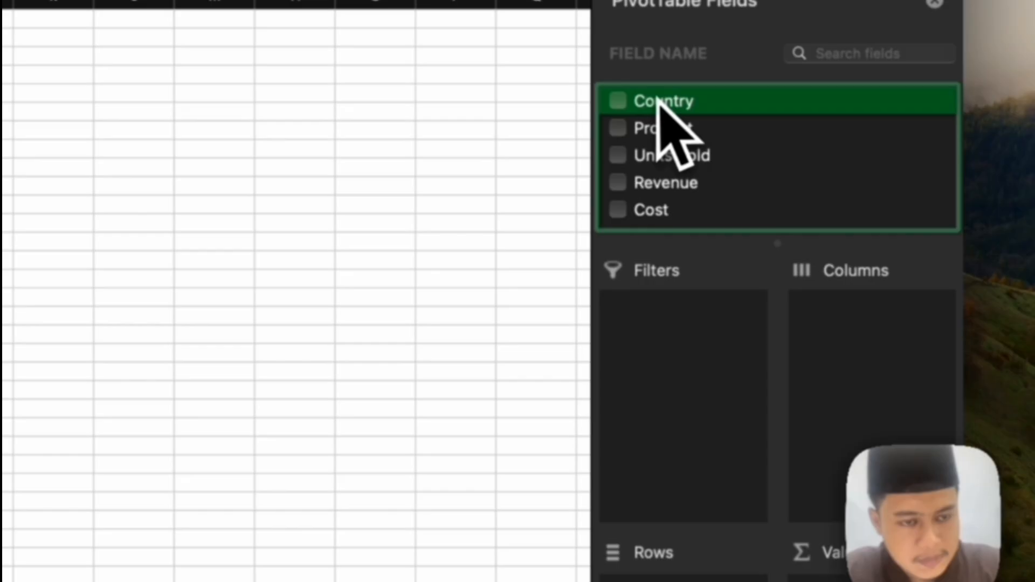
- Add the Country field to the Rows area of the PivotTable
{"action": "left_click_drag", "start_coordinate": [811, 172], "coordinate": [814, 176]}
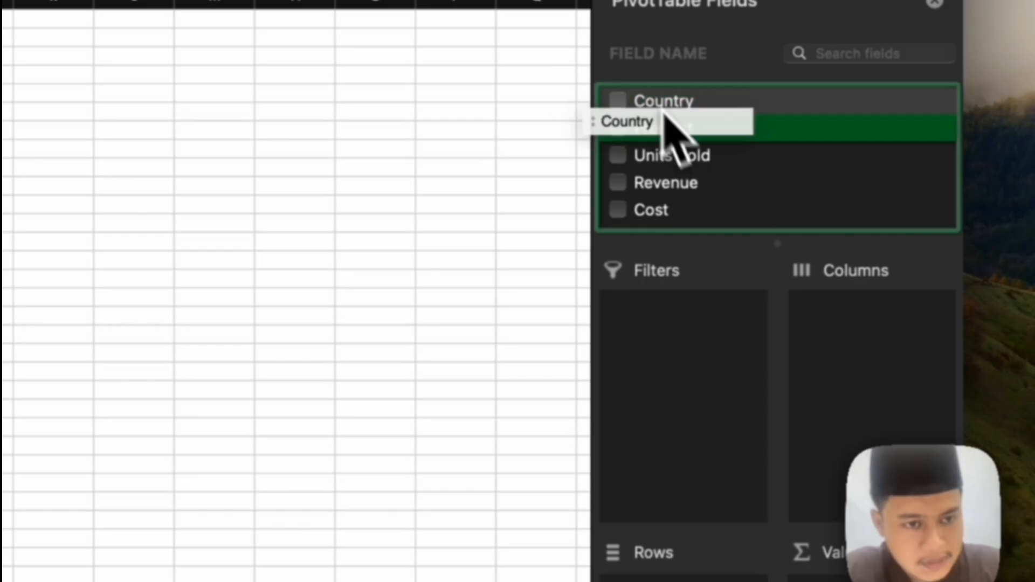
{"action": "left_click_drag", "start_coordinate": [664, 115], "coordinate": [697, 581]}
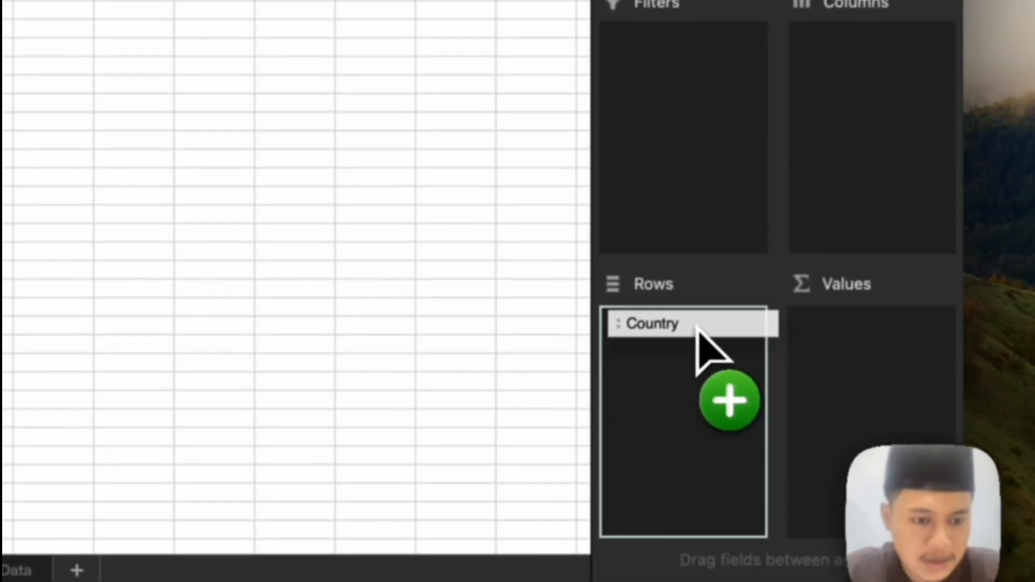
{"action": "left_click_drag", "start_coordinate": [695, 327], "coordinate": [697, 327]}
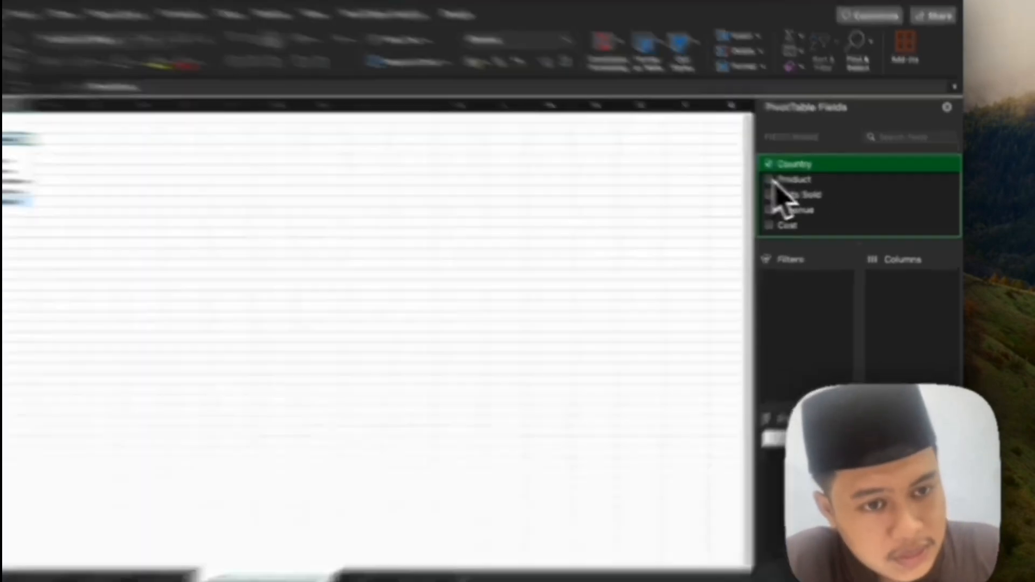
- Add the Product field to the PivotTable's Columns area and the Profit field to its Values area
{"action": "left_click", "coordinate": [794, 184]}
{"action": "scroll", "coordinate": [647, 135], "scroll_direction": "down", "scroll_amount": 3}
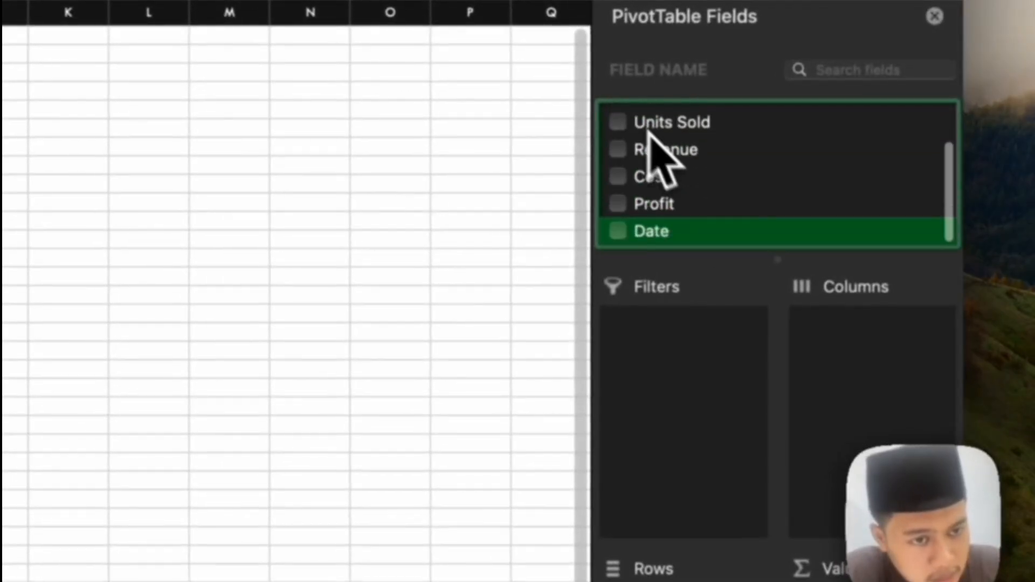
{"action": "scroll", "coordinate": [652, 137], "scroll_direction": "up", "scroll_amount": 3}
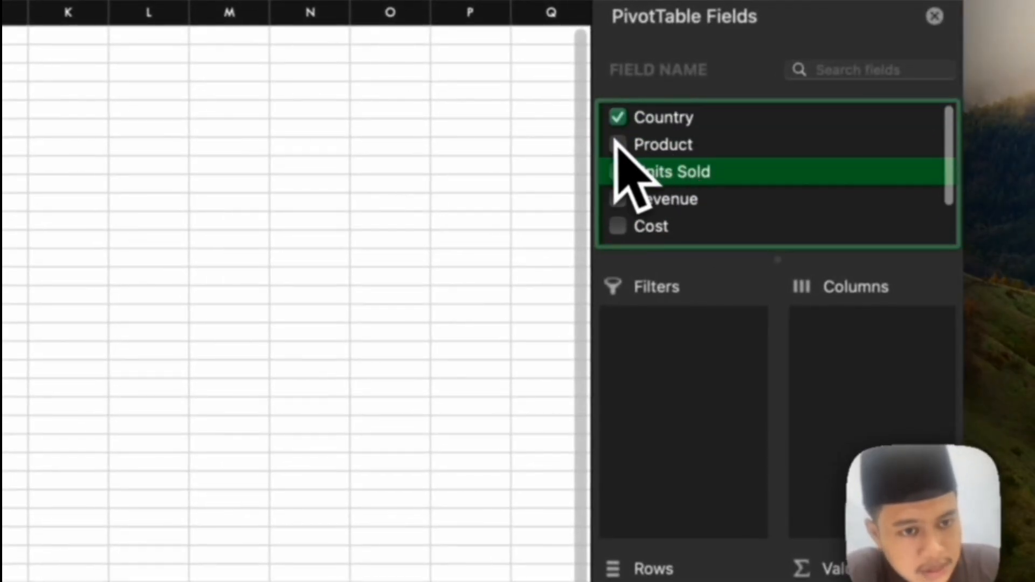
{"action": "left_click_drag", "start_coordinate": [620, 143], "coordinate": [838, 337]}
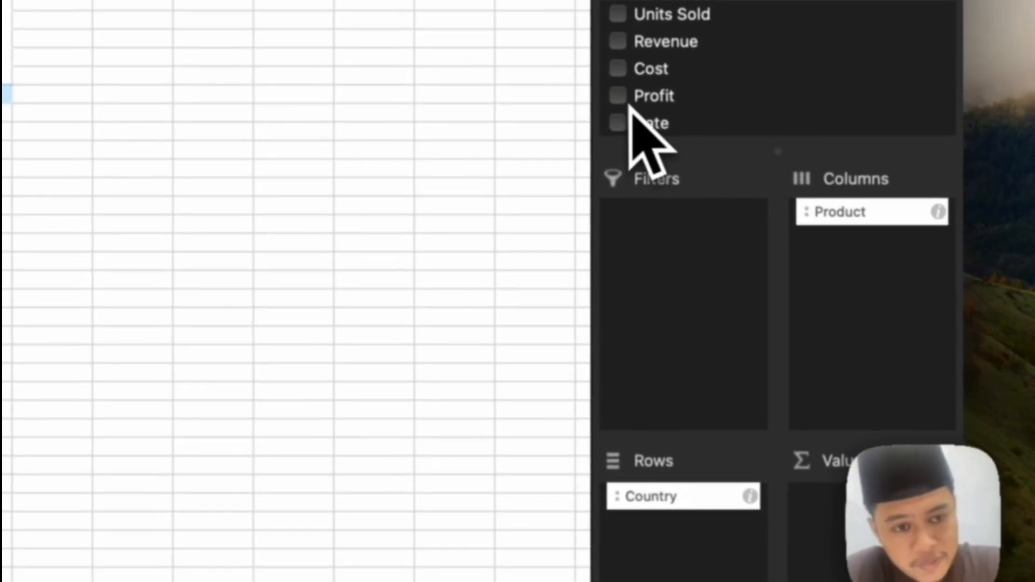
{"action": "left_click_drag", "start_coordinate": [644, 106], "coordinate": [819, 457]}
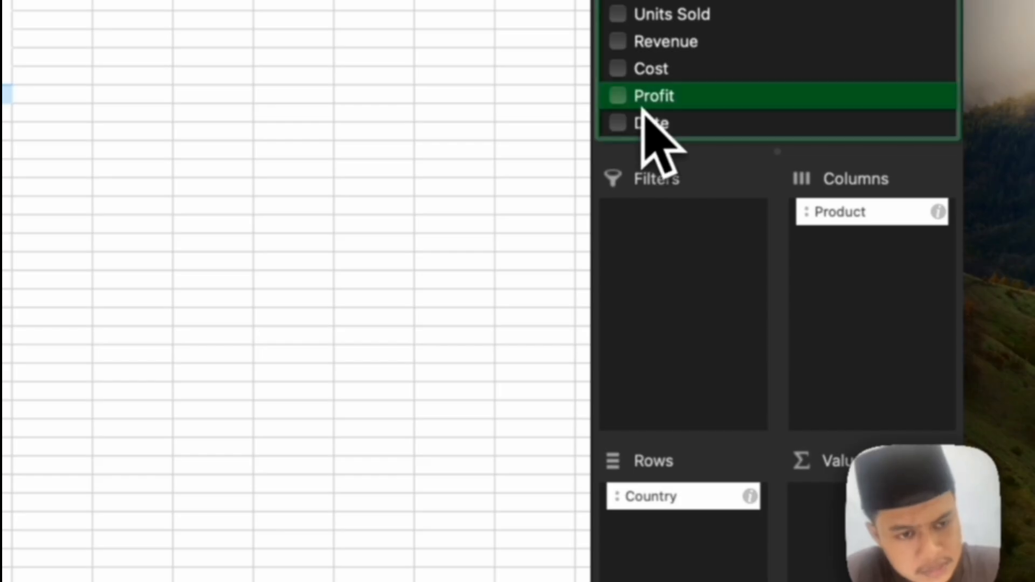
{"action": "left_click_drag", "start_coordinate": [819, 410], "coordinate": [832, 474]}
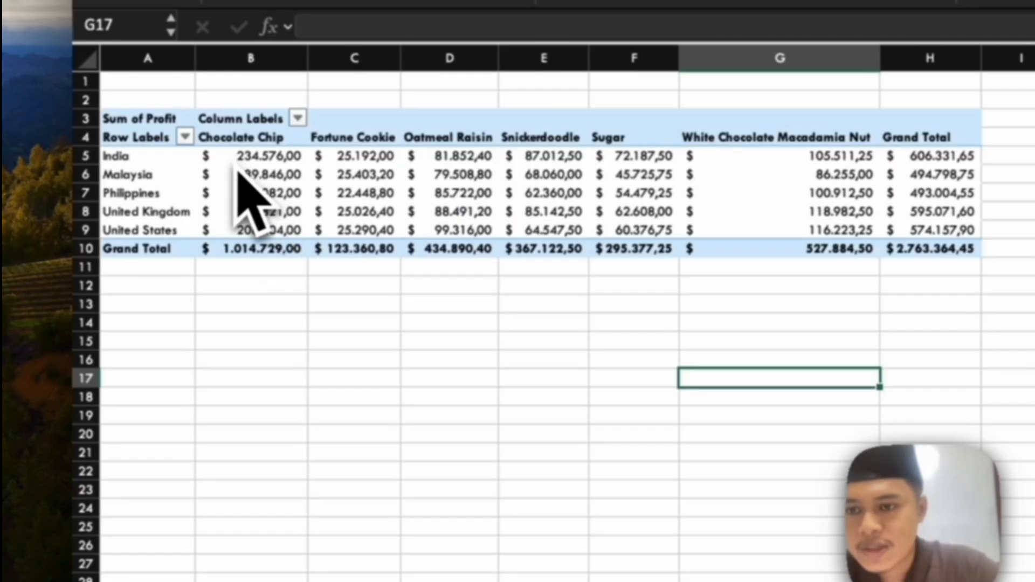
- Reduce all the PivotTable's profit values, including the grand totals, to one decimal place
{"action": "left_click_drag", "start_coordinate": [237, 162], "coordinate": [859, 233]}
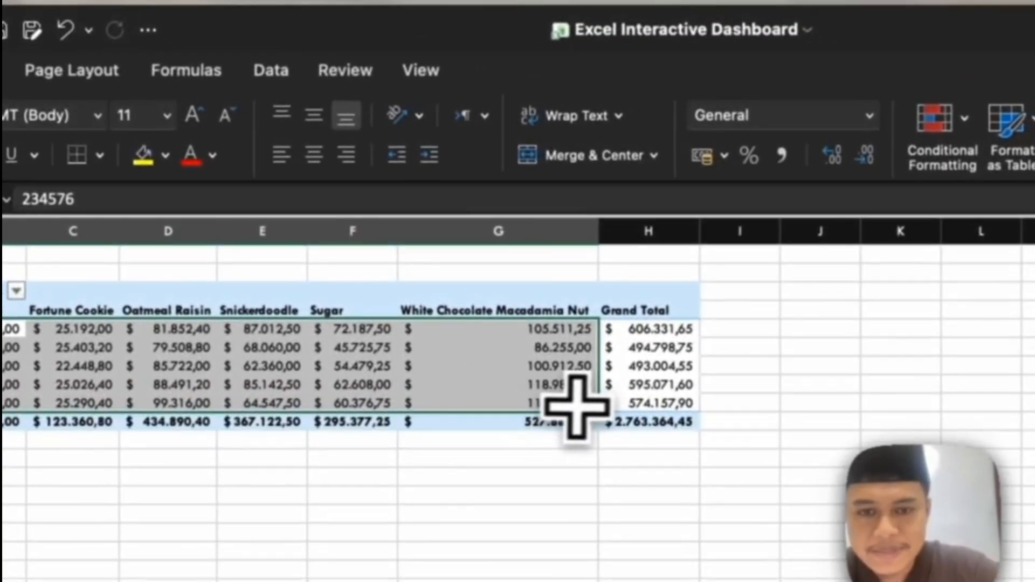
{"action": "left_click_drag", "start_coordinate": [577, 407], "coordinate": [621, 419]}
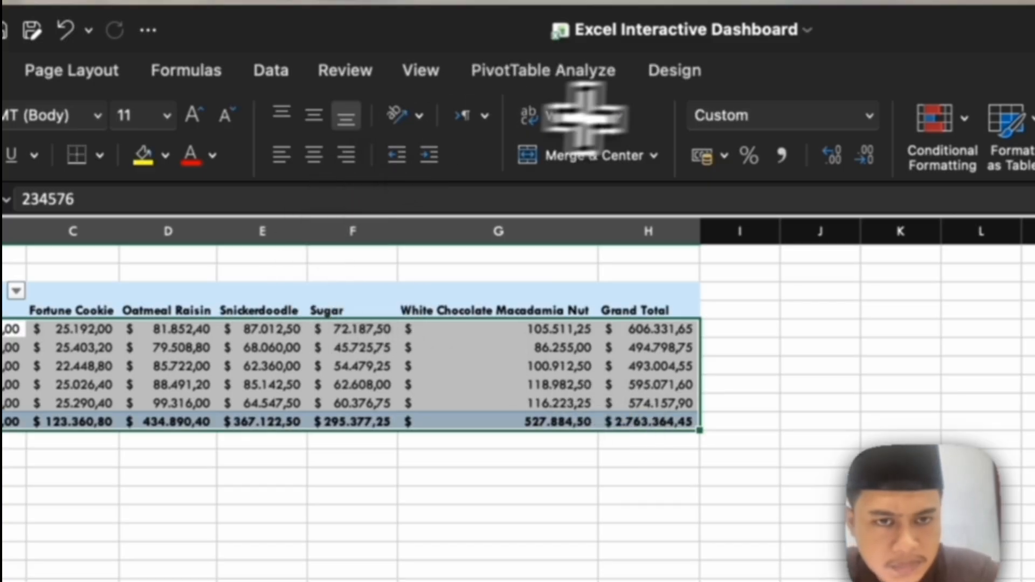
{"action": "left_click", "coordinate": [859, 157]}
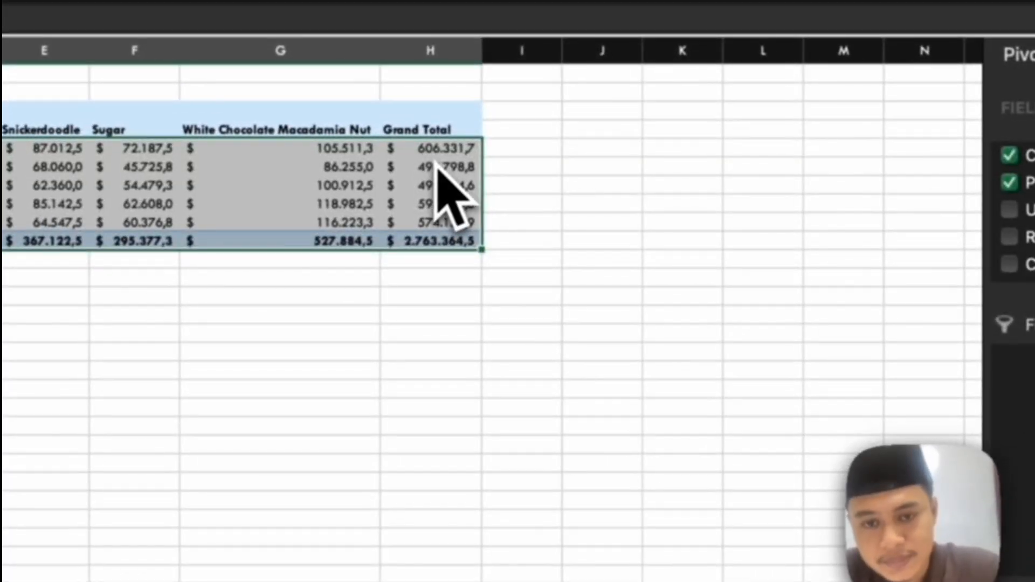
- Sort the countries by the Grand Total column from largest to smallest
{"action": "left_click", "coordinate": [503, 173]}
{"action": "left_click", "coordinate": [434, 159]}
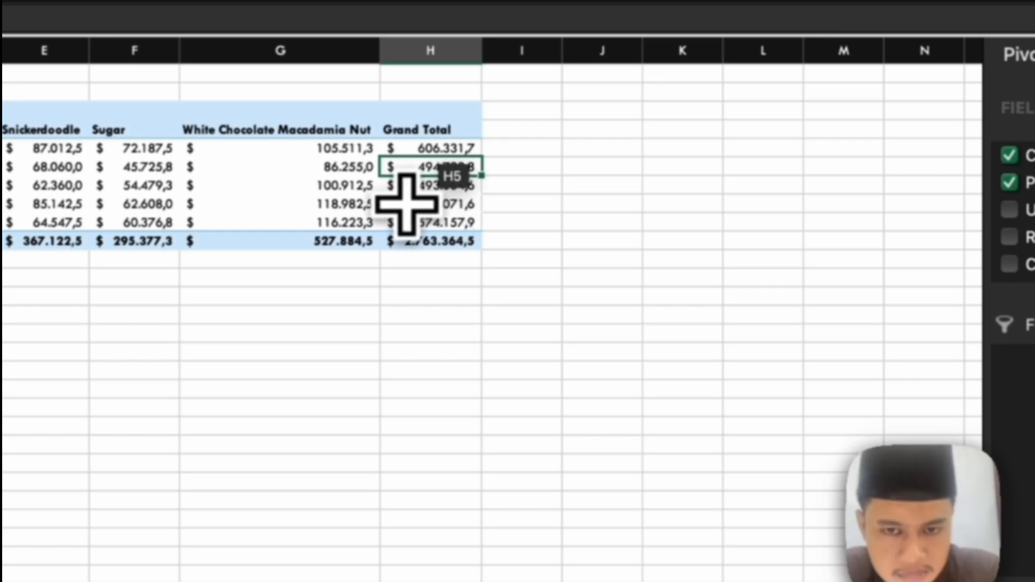
{"action": "right_click", "coordinate": [407, 204]}
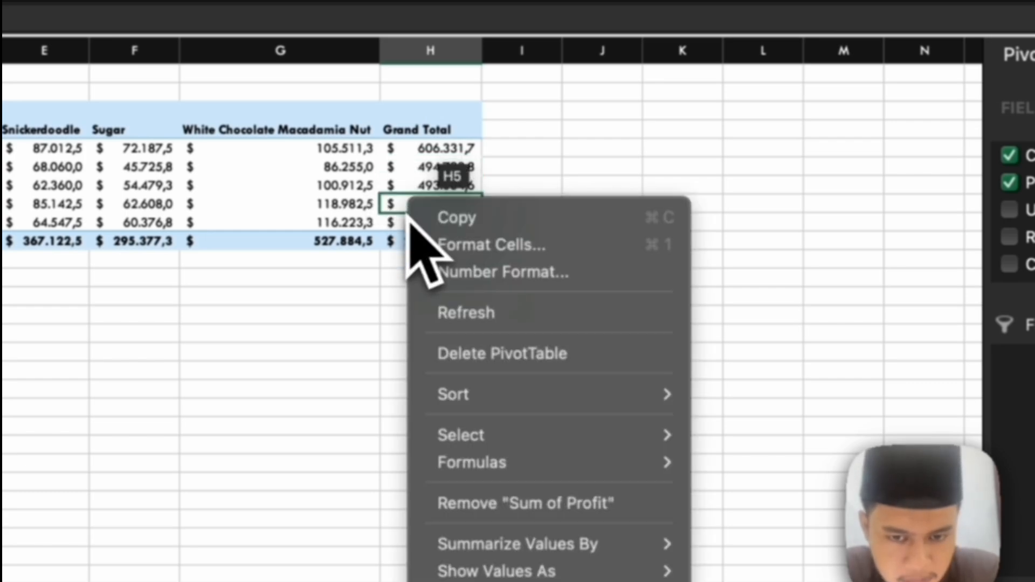
{"action": "mouse_move", "coordinate": [503, 392]}
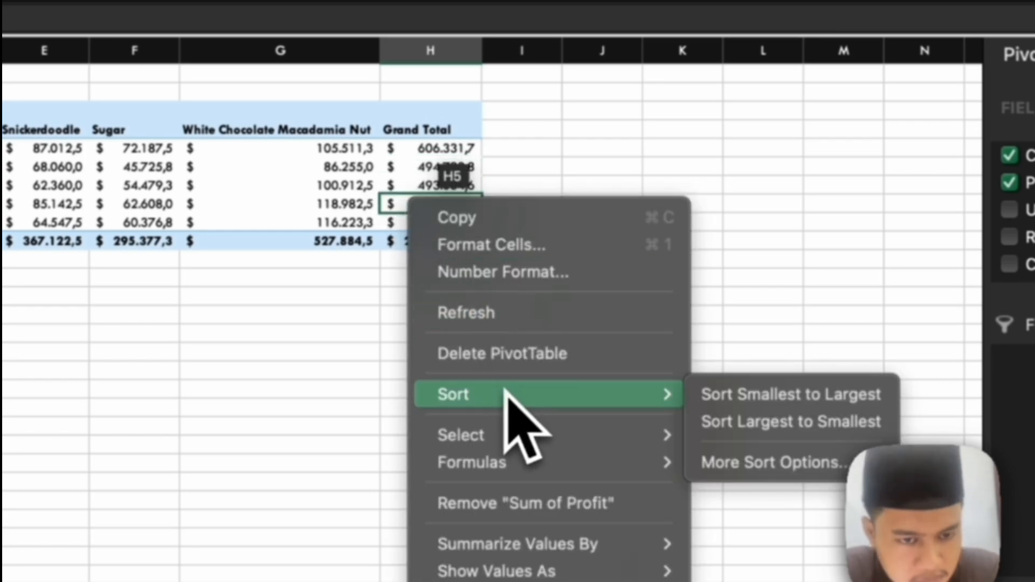
{"action": "left_click", "coordinate": [738, 423]}
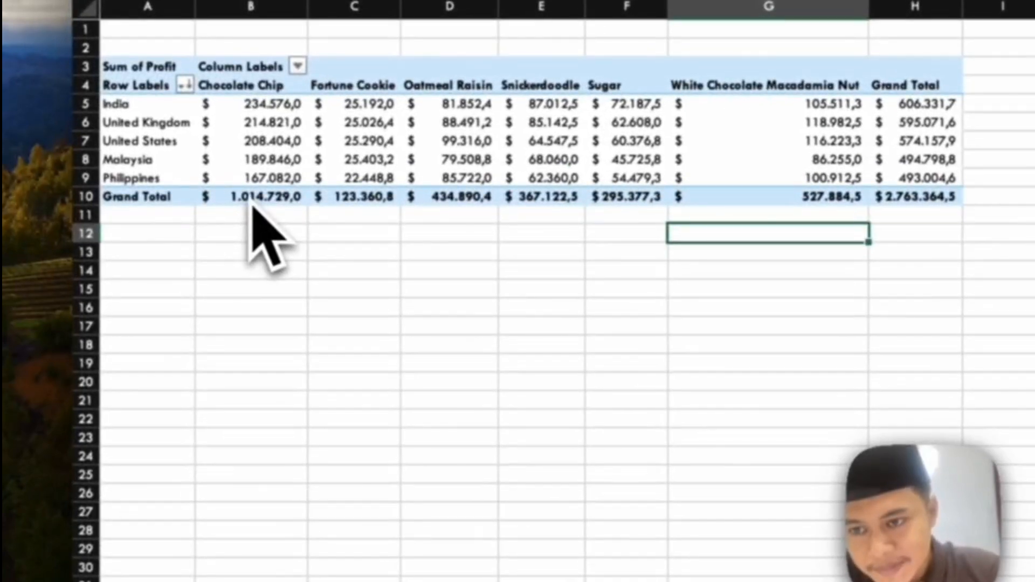
- Sort the cookie product columns by the Grand Total row from largest to smallest
{"action": "left_click", "coordinate": [160, 213]}
{"action": "right_click", "coordinate": [249, 200]}
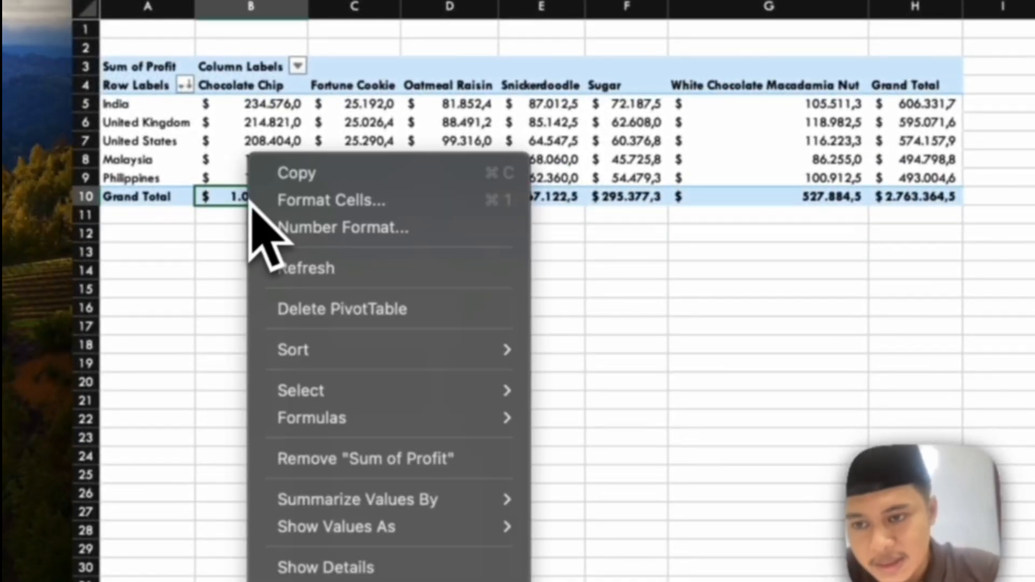
{"action": "mouse_move", "coordinate": [354, 350]}
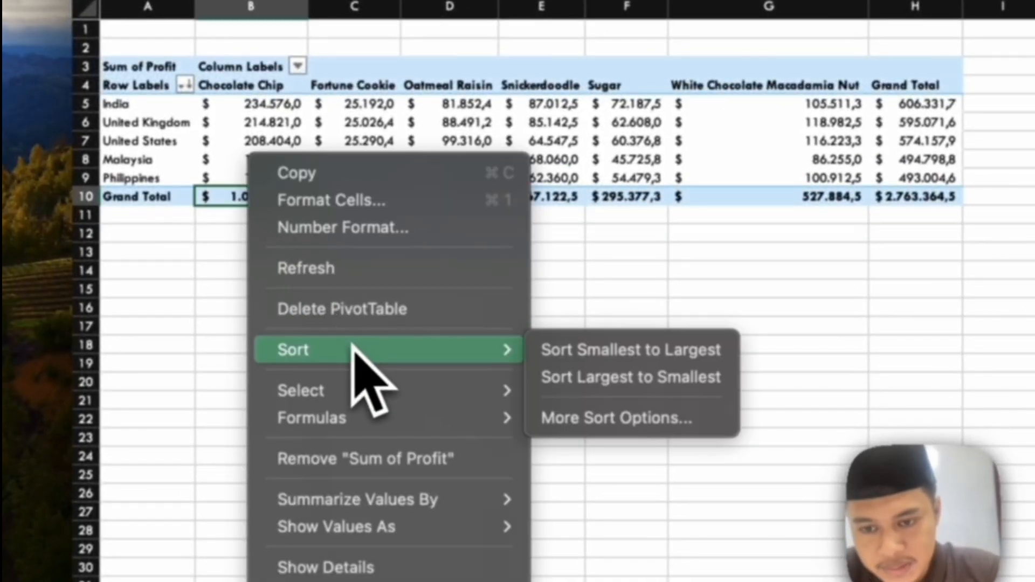
{"action": "left_click", "coordinate": [597, 379]}
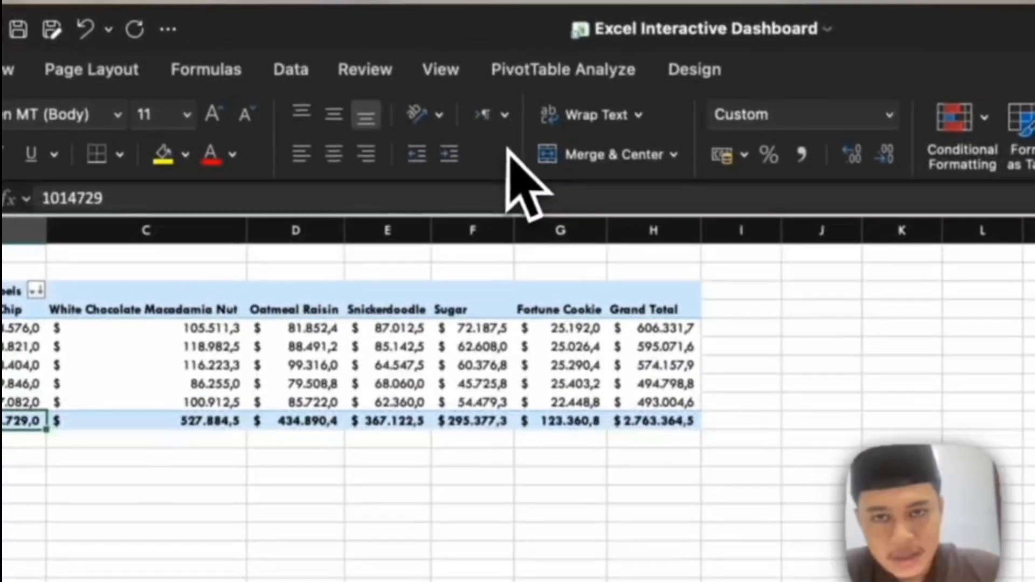
- Insert a column PivotChart of profit by country and cookie below the PivotTable and enlarge it slightly
{"action": "left_click", "coordinate": [544, 81]}
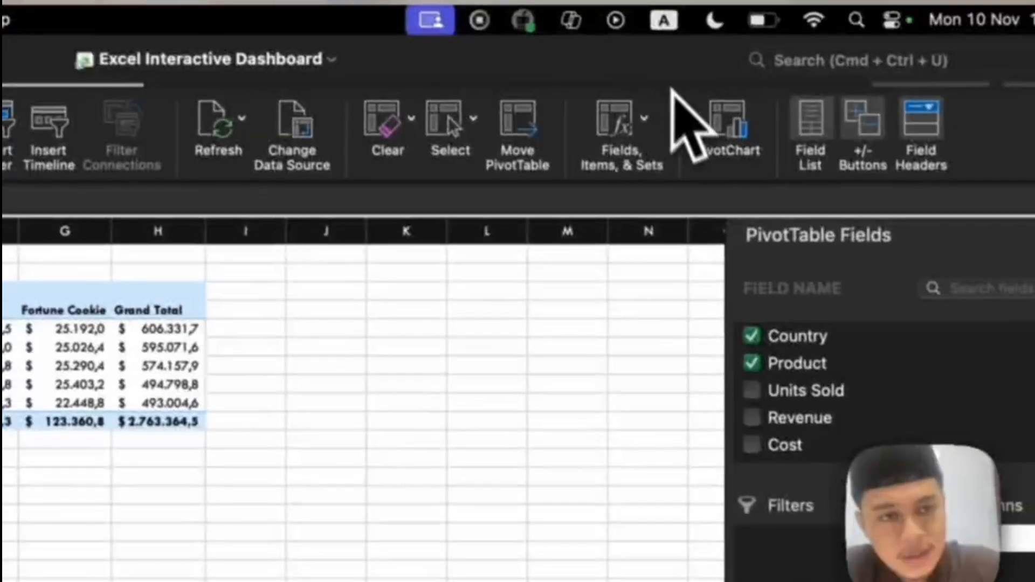
{"action": "left_click", "coordinate": [717, 132]}
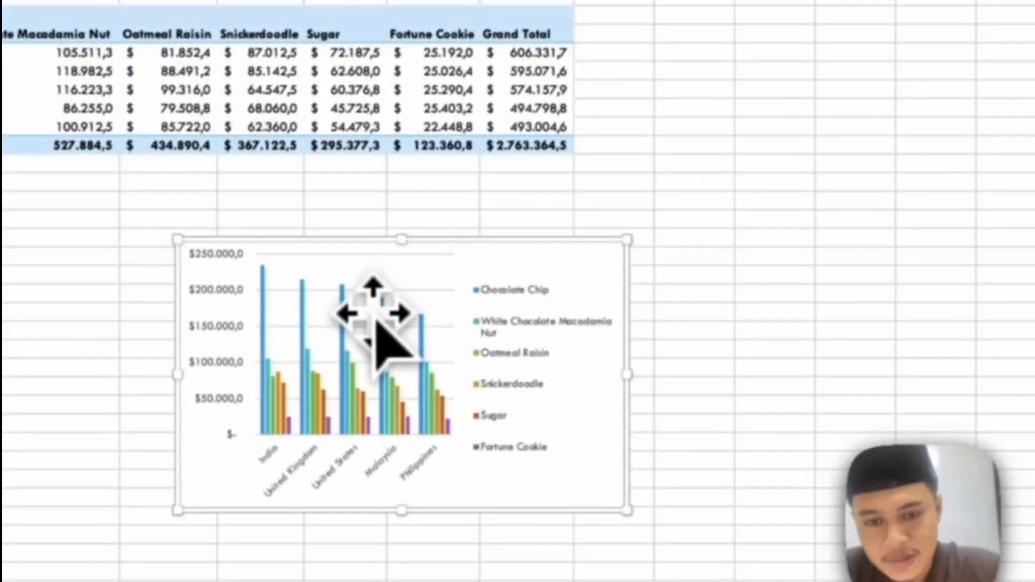
{"action": "right_click", "coordinate": [161, 459]}
{"action": "left_click", "coordinate": [374, 288]}
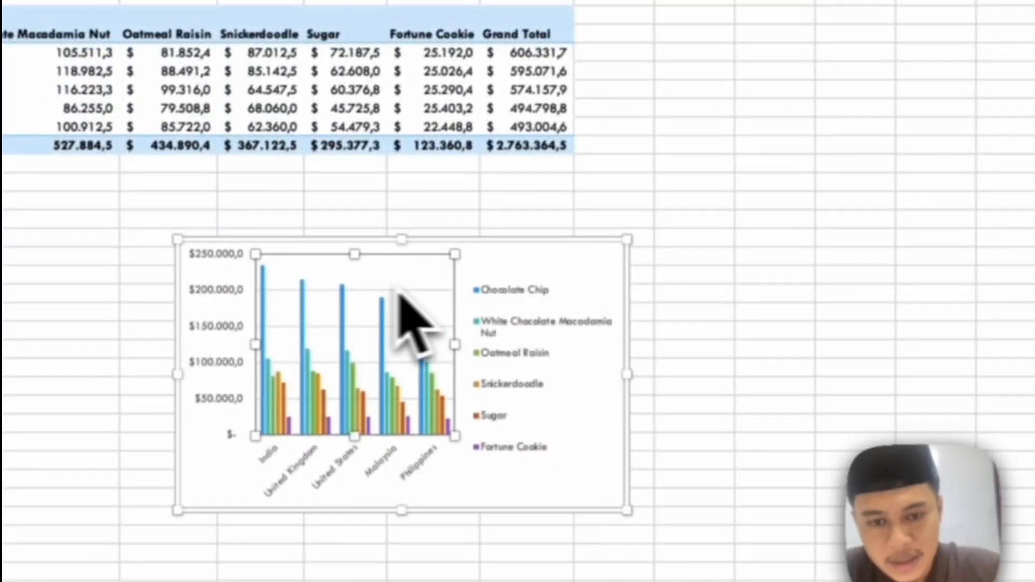
{"action": "left_click", "coordinate": [570, 274]}
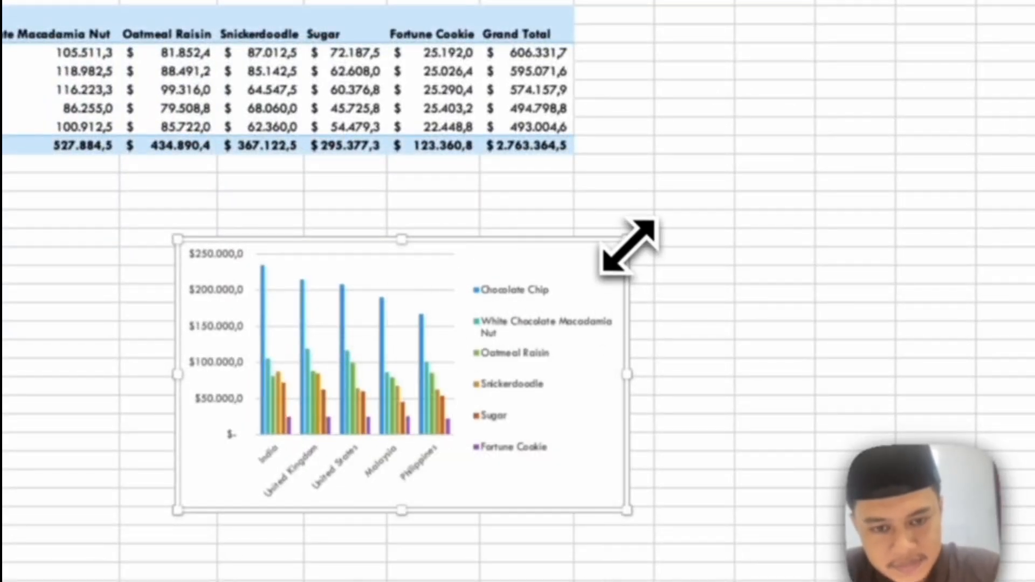
{"action": "left_click_drag", "start_coordinate": [628, 239], "coordinate": [670, 201]}
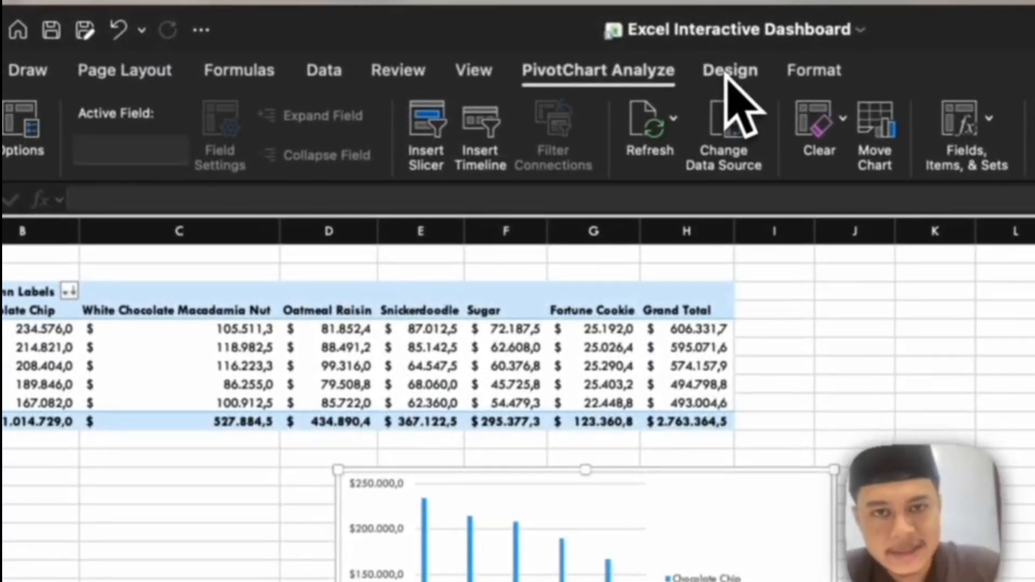
- Add a chart title above the profit PivotChart
{"action": "left_click", "coordinate": [729, 71]}
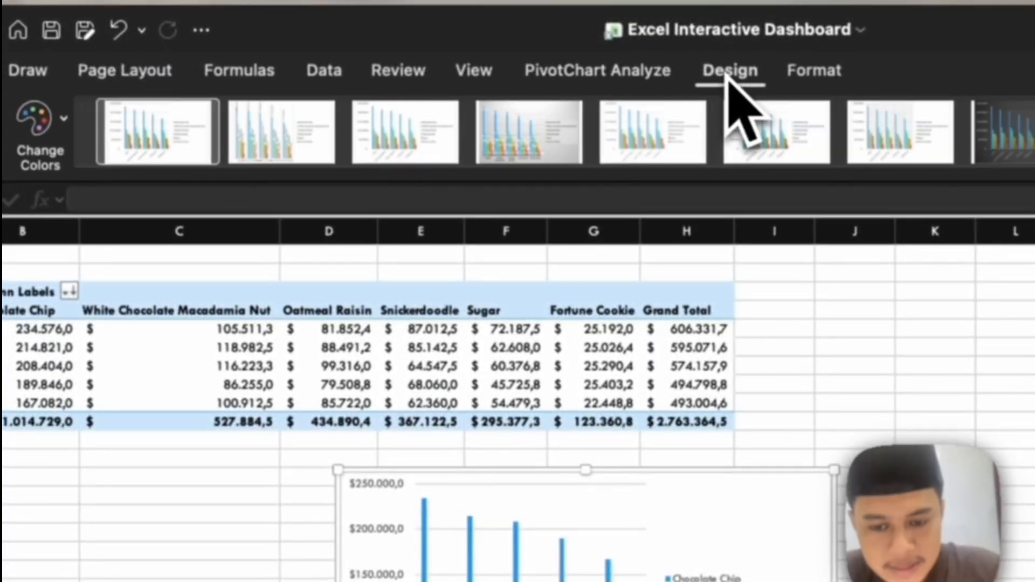
{"action": "left_click", "coordinate": [728, 71]}
{"action": "left_click", "coordinate": [728, 71]}
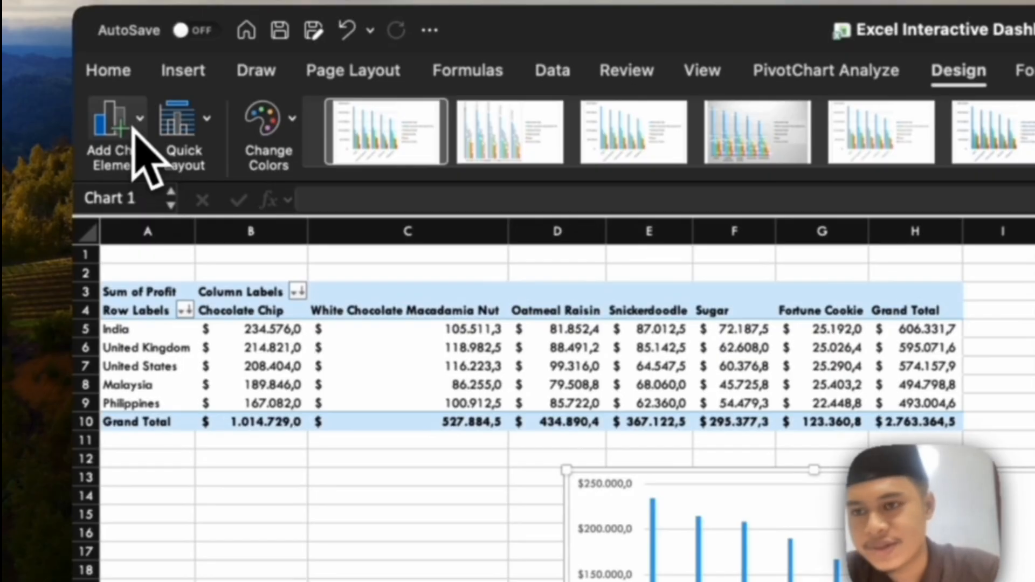
{"action": "left_click", "coordinate": [134, 133]}
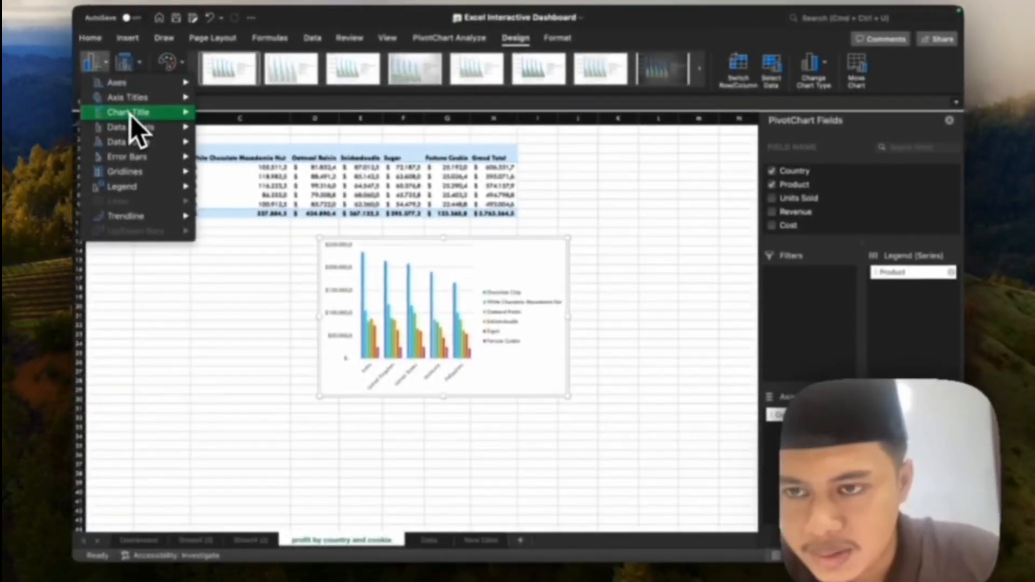
{"action": "mouse_move", "coordinate": [190, 226]}
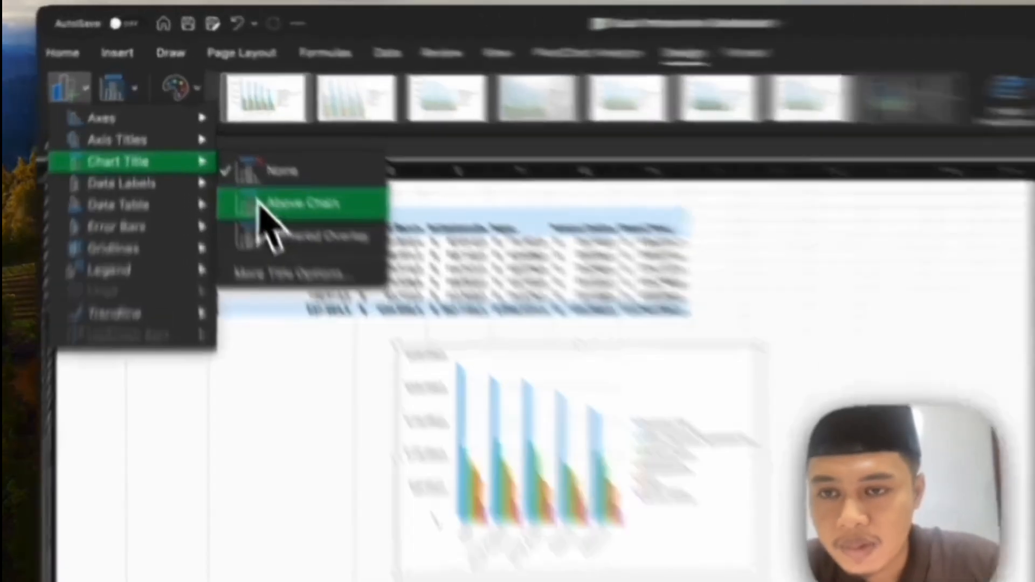
{"action": "left_click", "coordinate": [243, 141]}
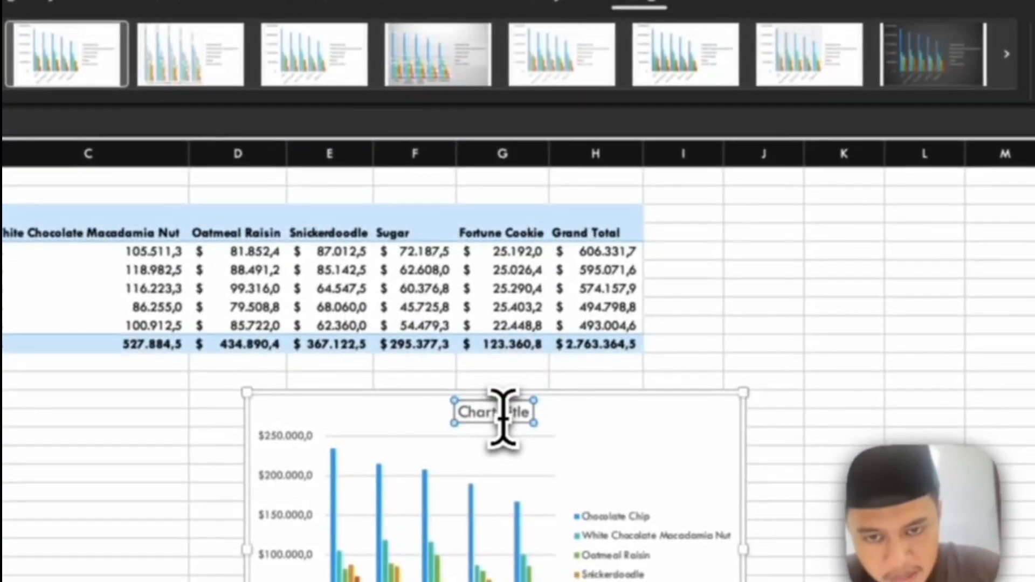
- Set the chart title text to "profit by market & cookie type"
{"action": "triple_click", "coordinate": [503, 416]}
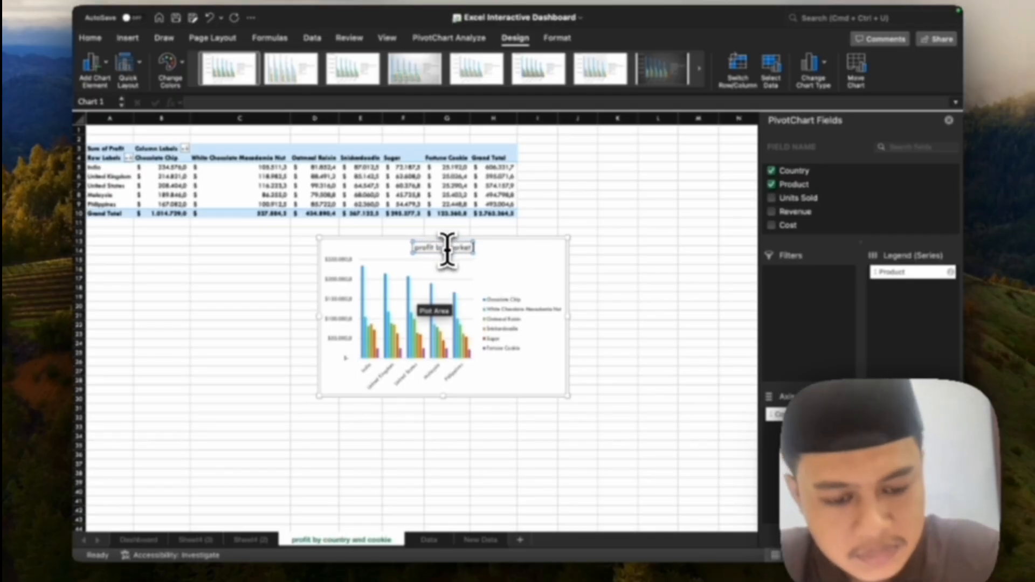
{"action": "double_click", "coordinate": [448, 250]}
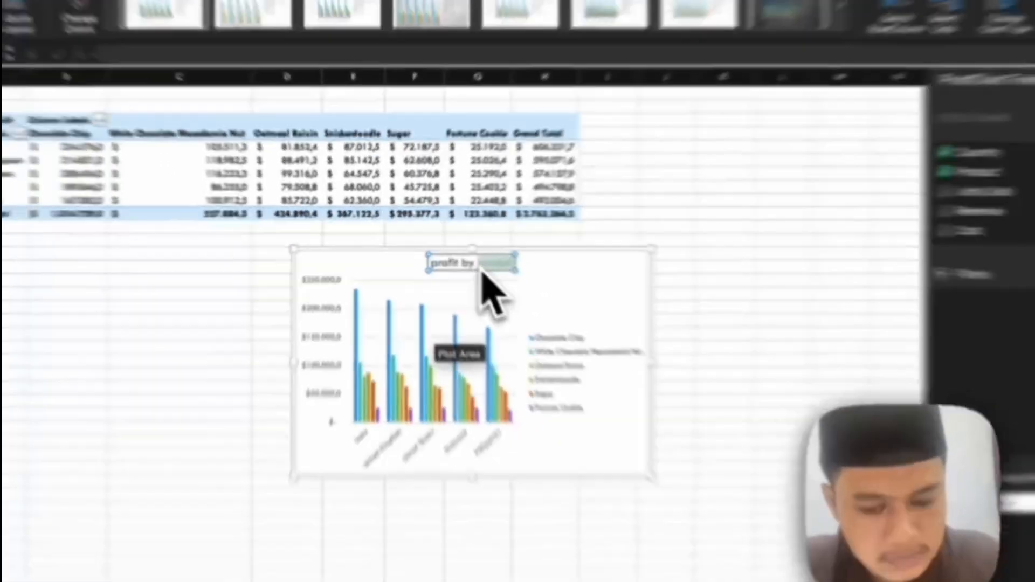
{"action": "type", "text": "& cookie type"}
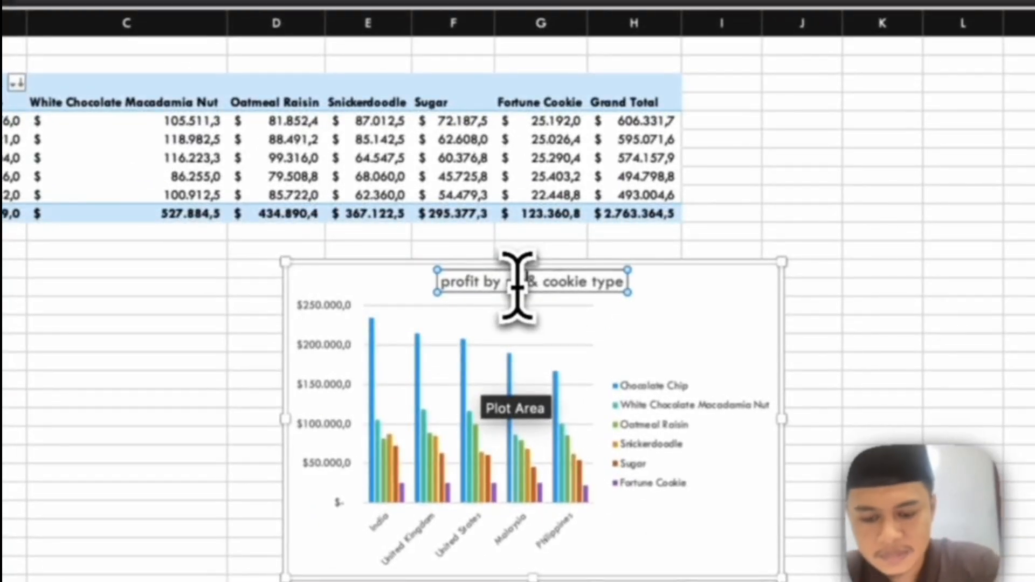
{"action": "type", "text": "rket"}
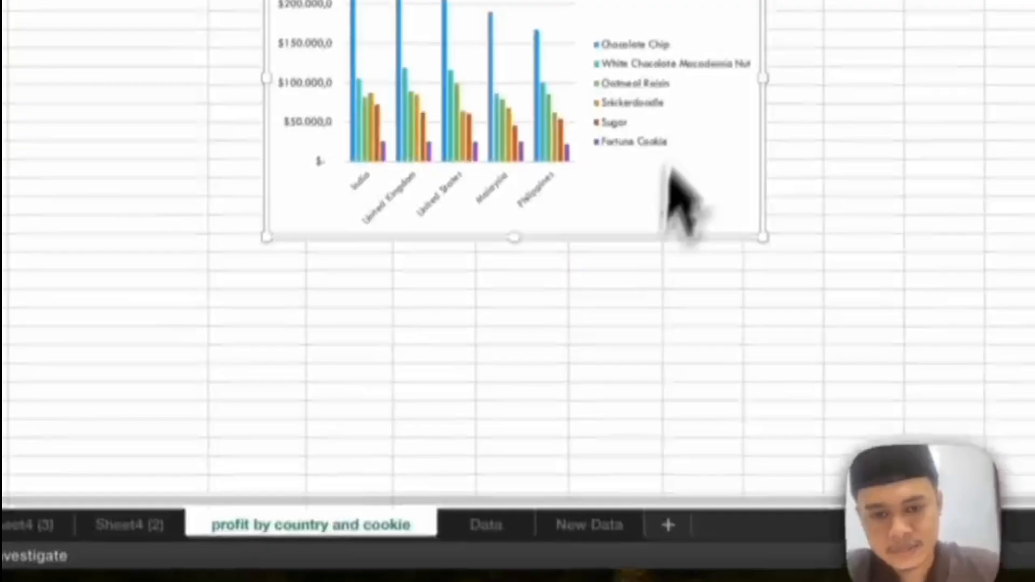
- Copy the profit chart onto the Dashboard sheet and adjust its size there
{"action": "left_click", "coordinate": [541, 280]}
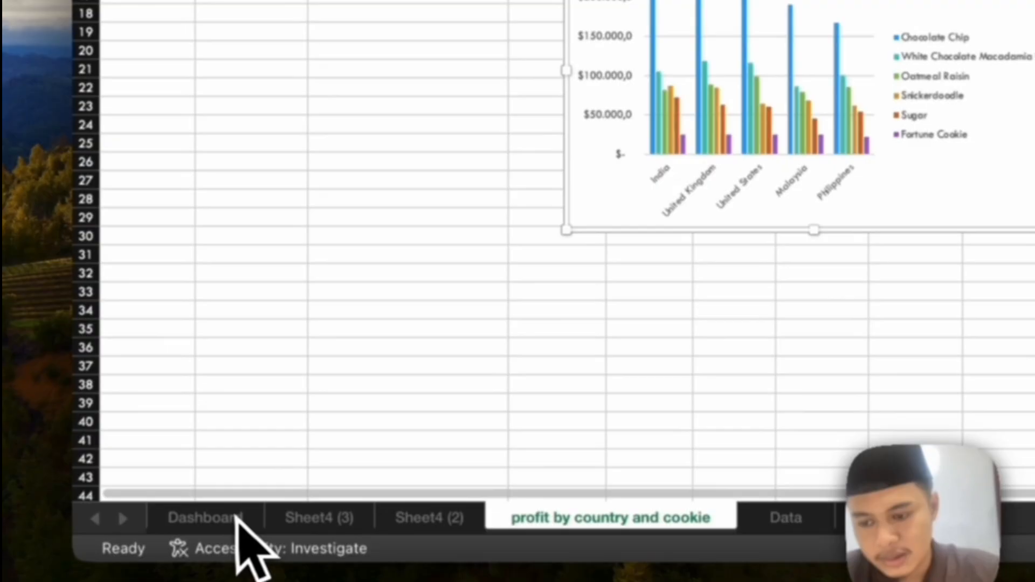
{"action": "left_click", "coordinate": [238, 520]}
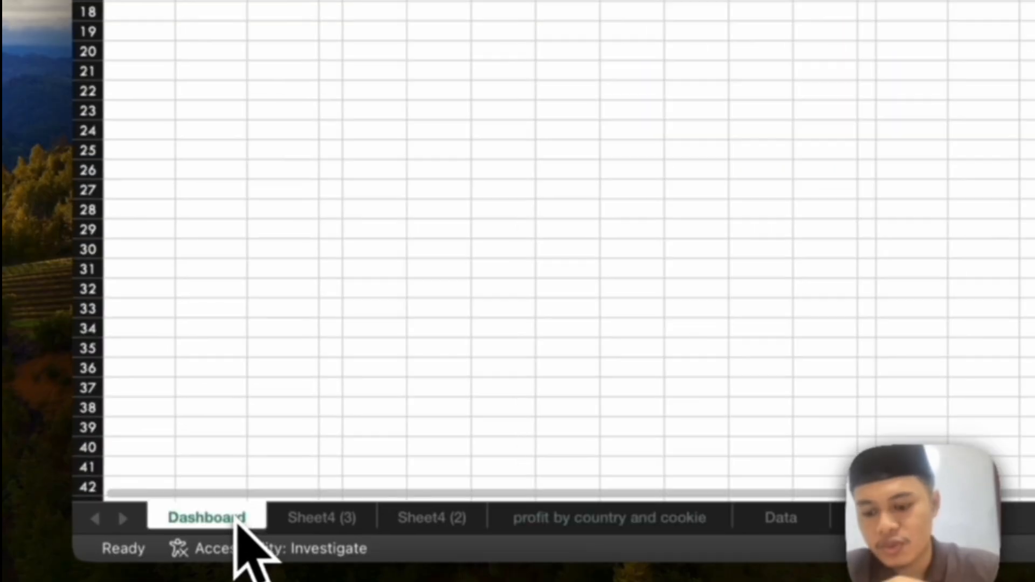
{"action": "key", "text": "super+v"}
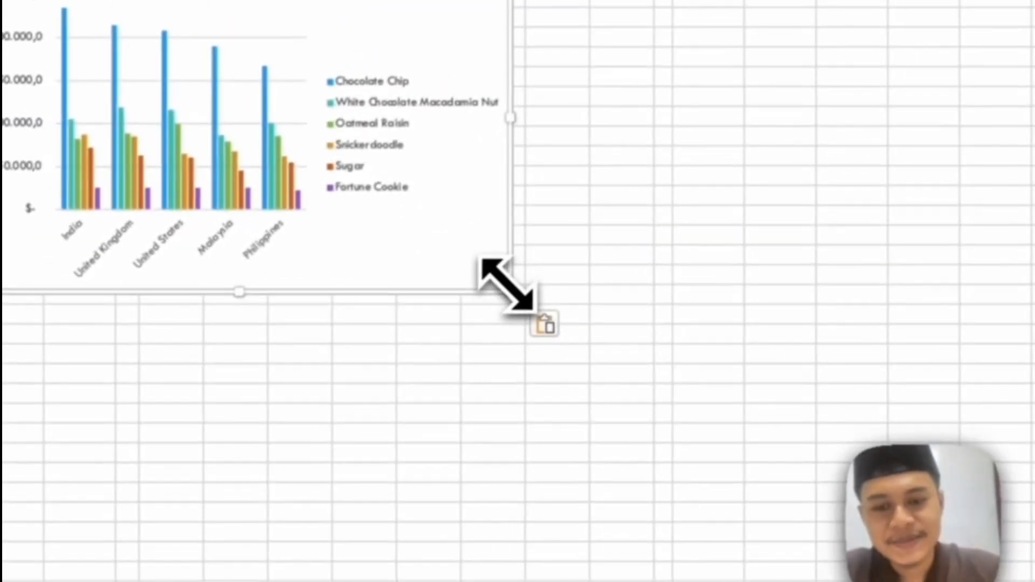
{"action": "left_click_drag", "start_coordinate": [507, 286], "coordinate": [522, 296]}
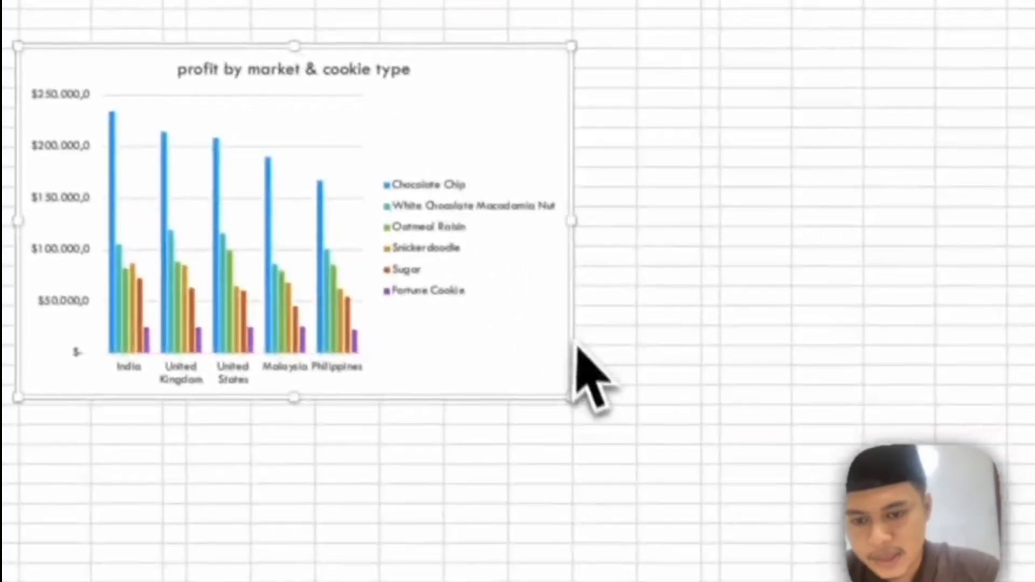
{"action": "left_click_drag", "start_coordinate": [568, 397], "coordinate": [490, 338]}
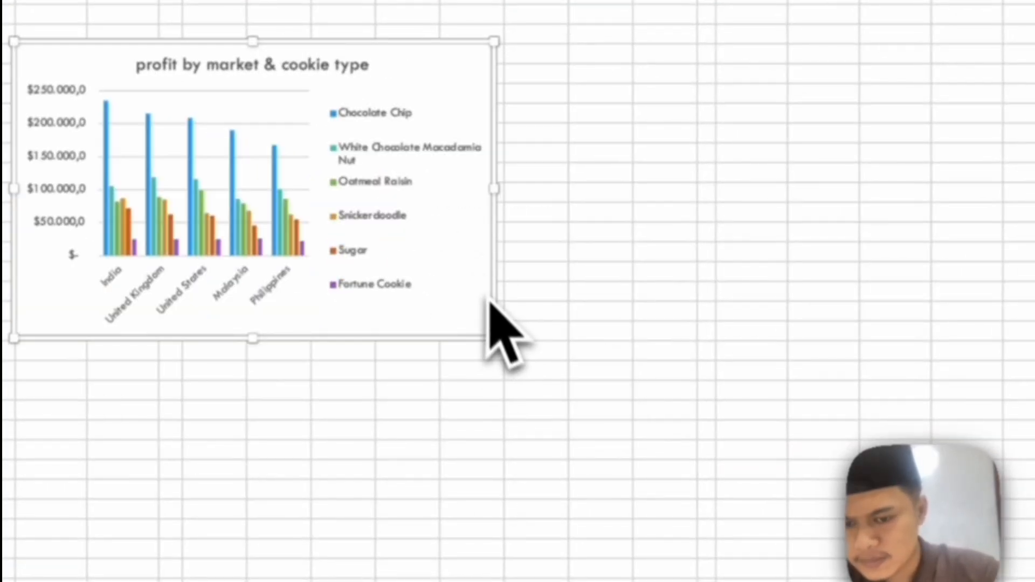
{"action": "left_click_drag", "start_coordinate": [495, 340], "coordinate": [512, 345]}
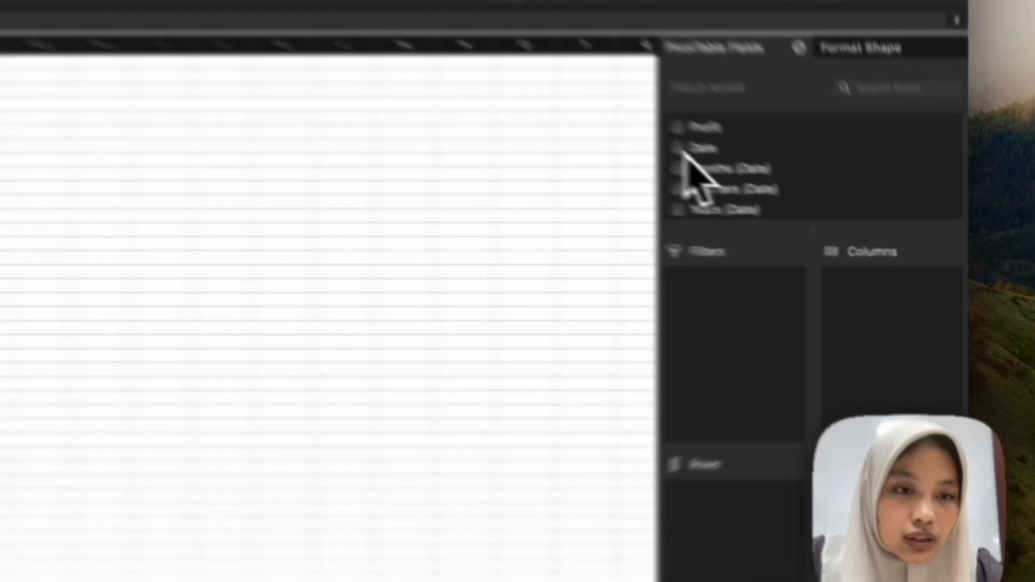
- Add the Date field to the new PivotTable's Rows area, keeping Months and Date but removing Quarters and Years
{"action": "left_click", "coordinate": [779, 192]}
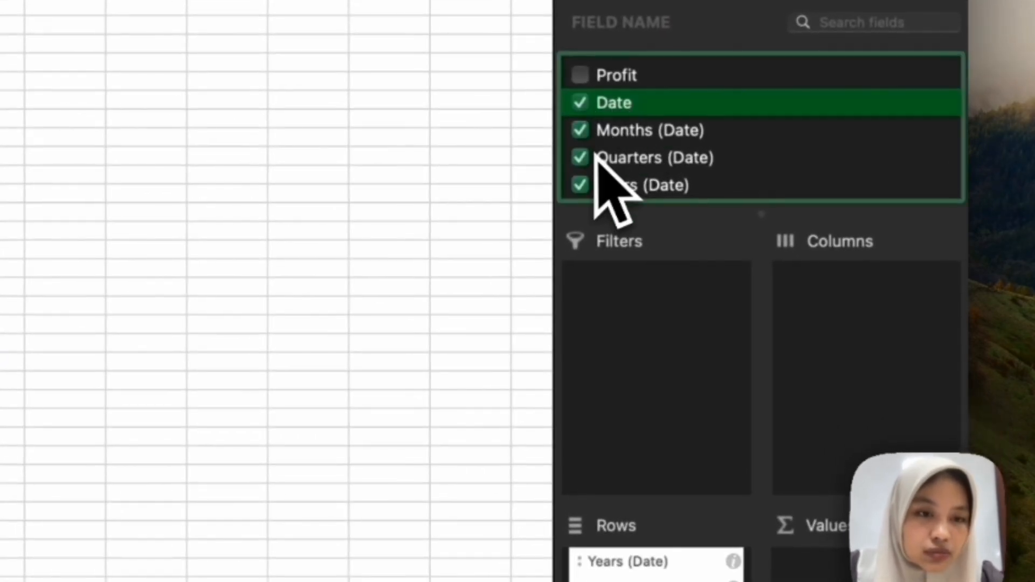
{"action": "left_click", "coordinate": [592, 158]}
{"action": "left_click", "coordinate": [580, 185]}
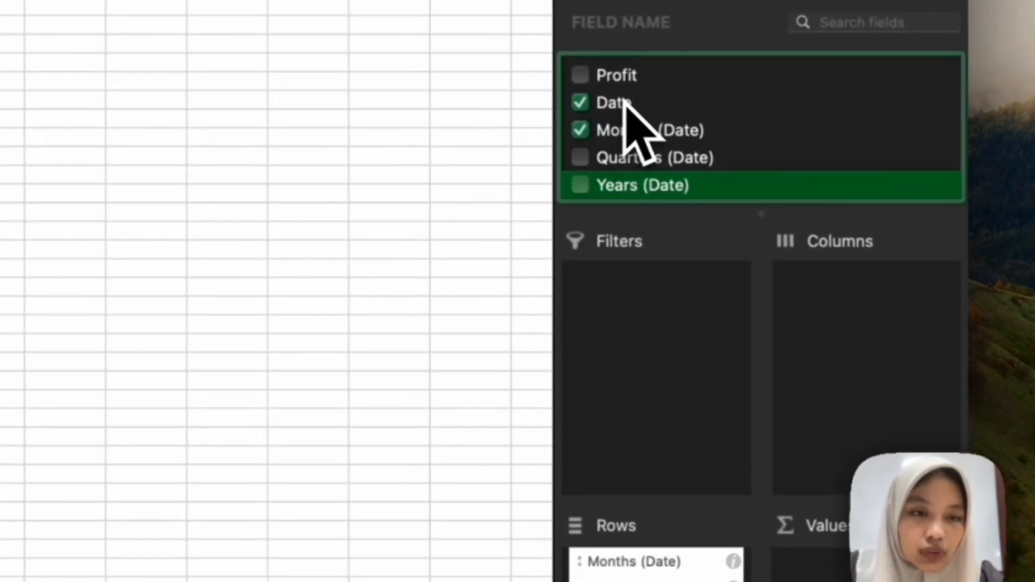
{"action": "left_click_drag", "start_coordinate": [629, 106], "coordinate": [658, 409]}
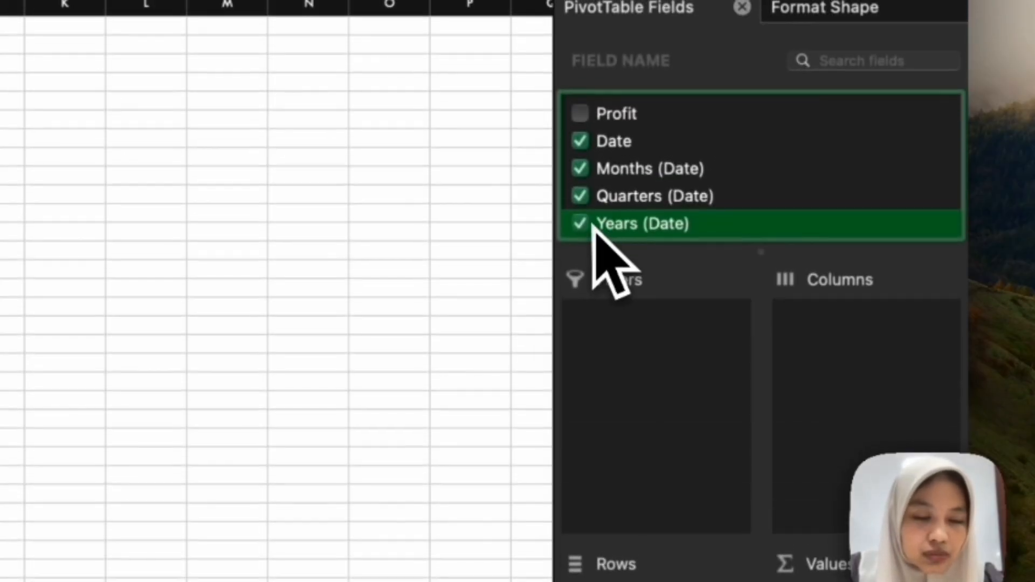
{"action": "left_click", "coordinate": [592, 223]}
{"action": "left_click", "coordinate": [583, 198]}
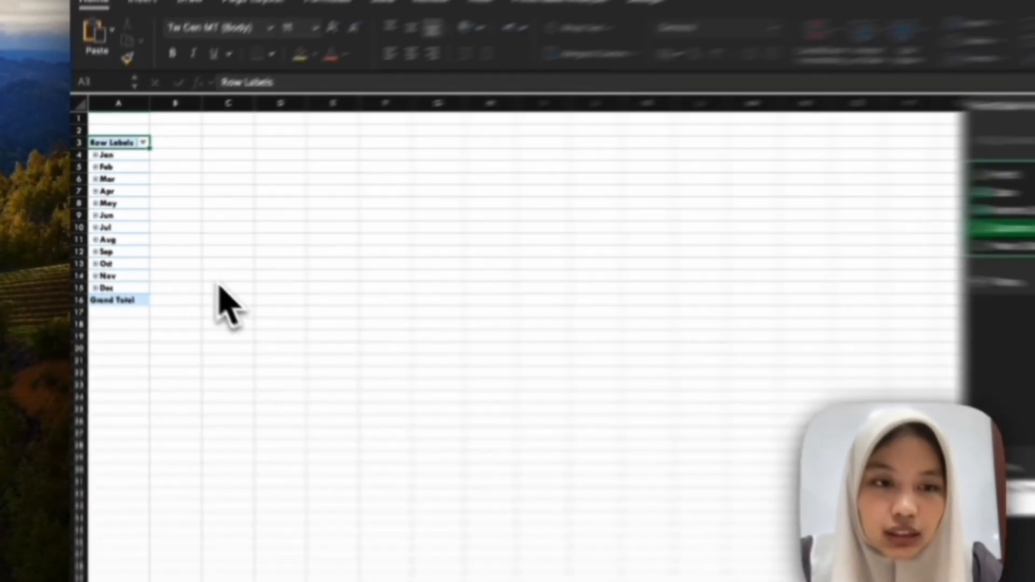
- Add the Units Sold field to the PivotTable's values and format the numbers in comma style without decimals
{"action": "scroll", "coordinate": [872, 211], "scroll_direction": "up", "scroll_amount": 3}
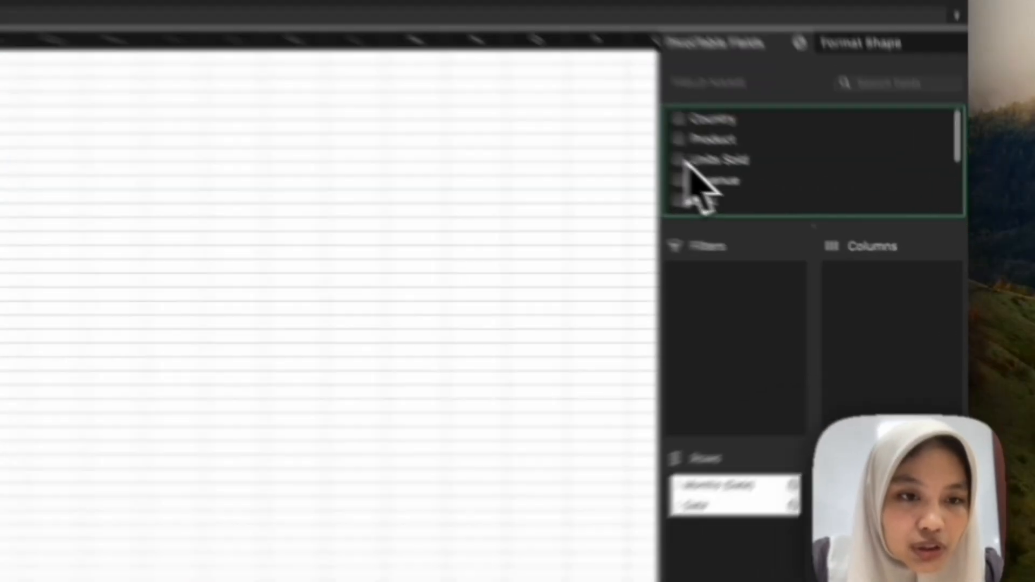
{"action": "left_click", "coordinate": [781, 204]}
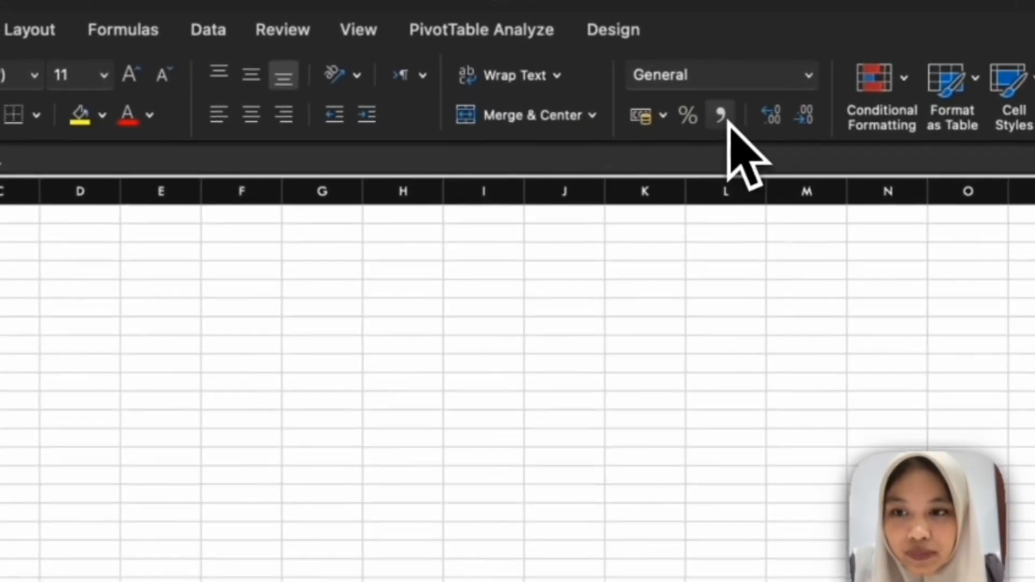
{"action": "left_click", "coordinate": [572, 86]}
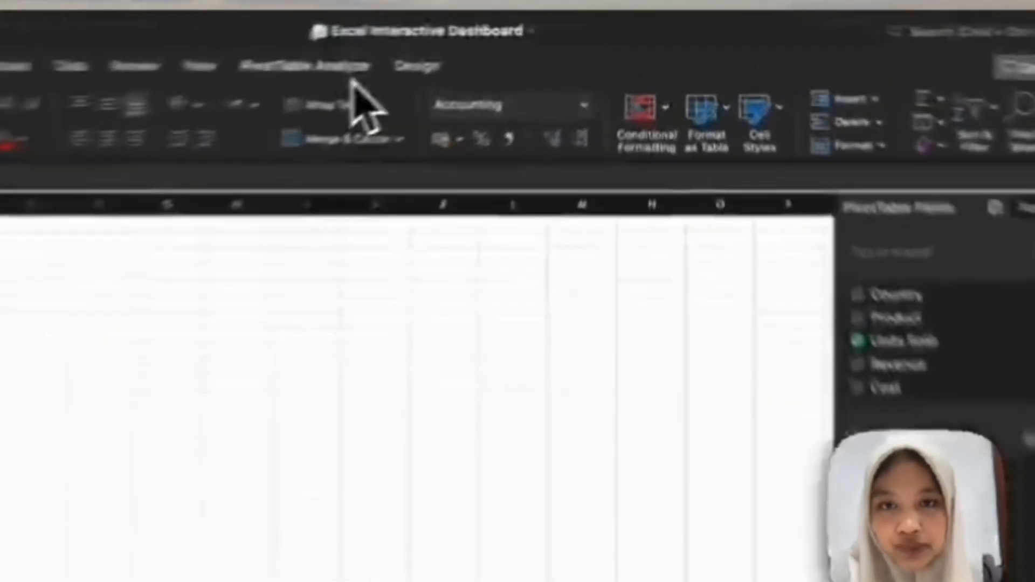
- Insert a PivotChart of units sold by month and change it to a basic 2-D line chart
{"action": "left_click", "coordinate": [474, 46]}
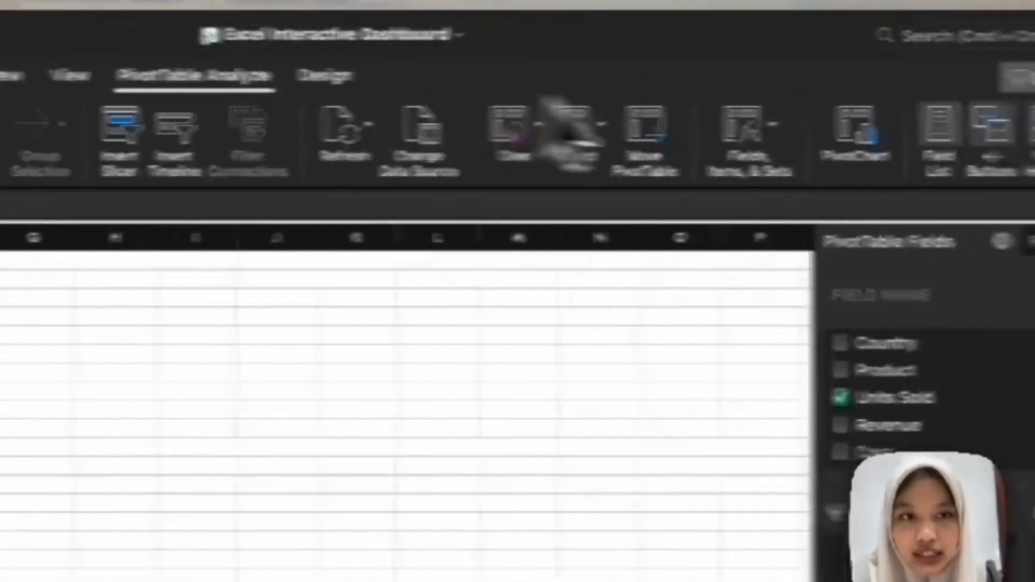
{"action": "left_click", "coordinate": [733, 143]}
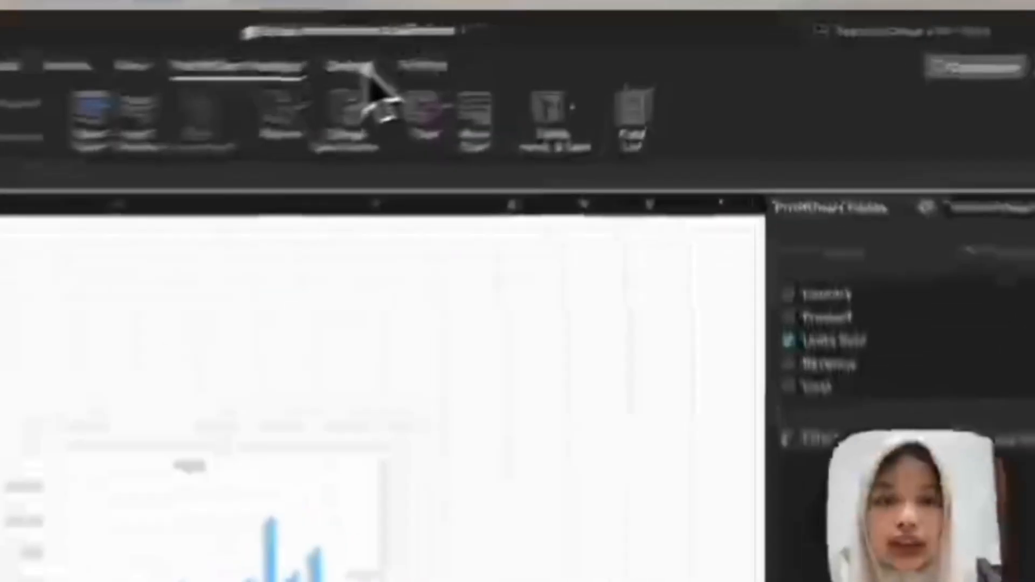
{"action": "left_click", "coordinate": [519, 43]}
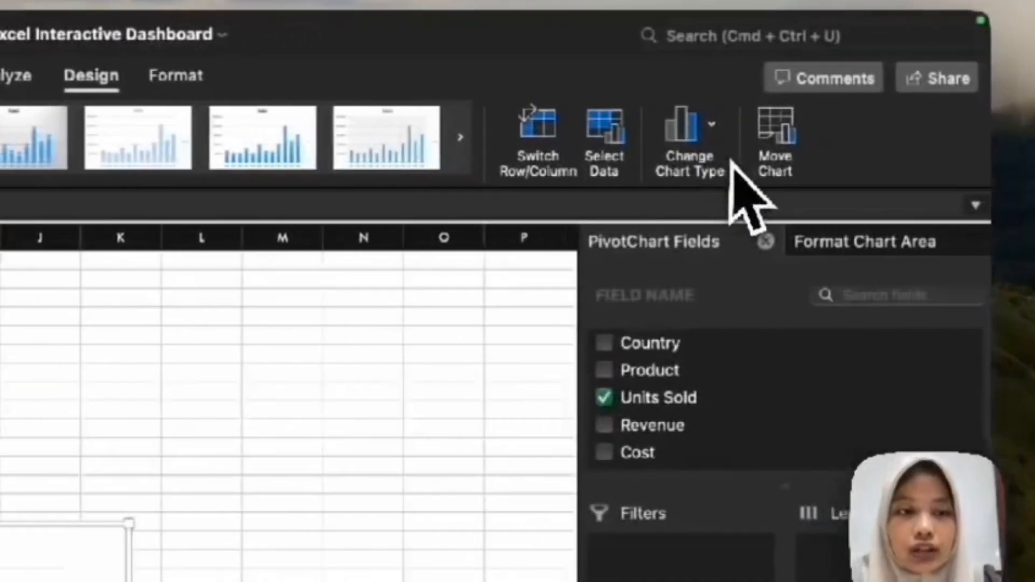
{"action": "left_click", "coordinate": [713, 135]}
{"action": "mouse_move", "coordinate": [746, 197]}
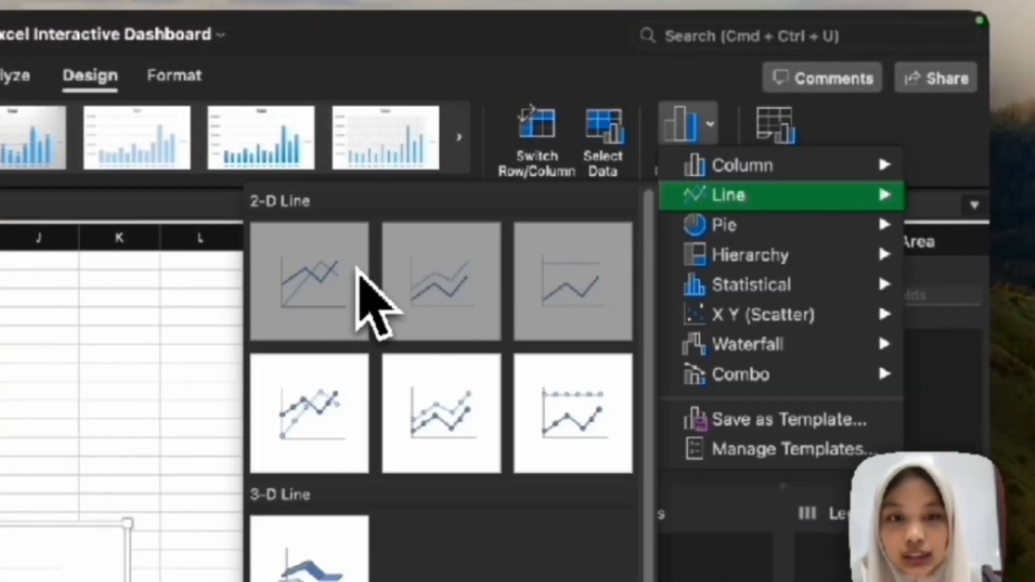
{"action": "left_click", "coordinate": [337, 280]}
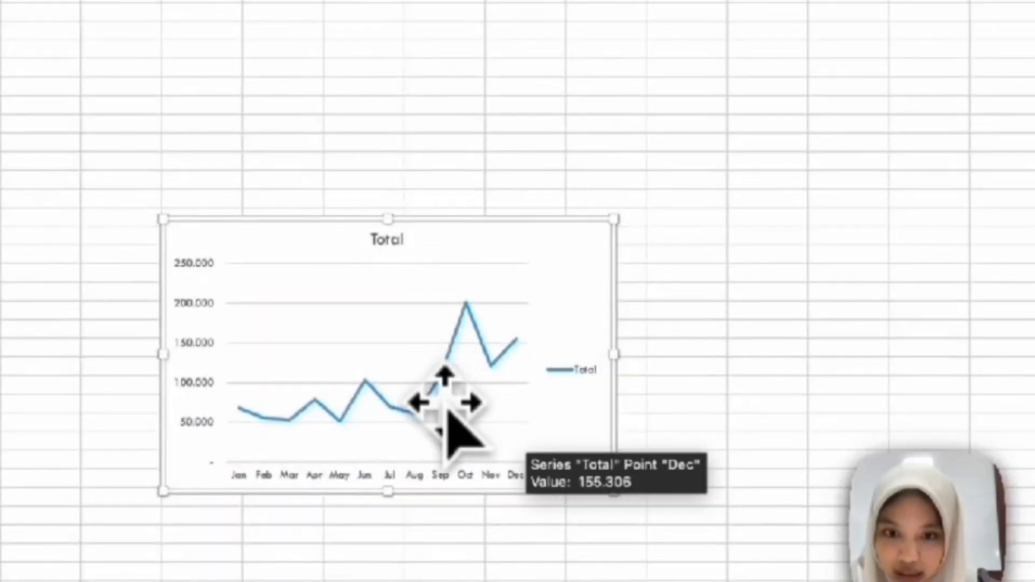
- Title the line chart "units sold each month" and remove its legend
{"action": "left_click", "coordinate": [393, 239]}
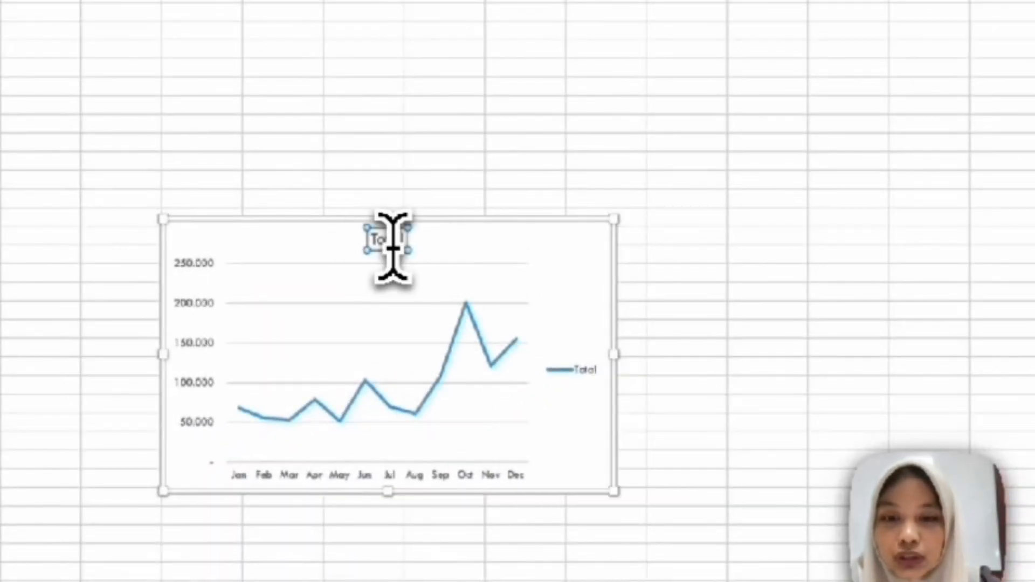
{"action": "double_click", "coordinate": [399, 243]}
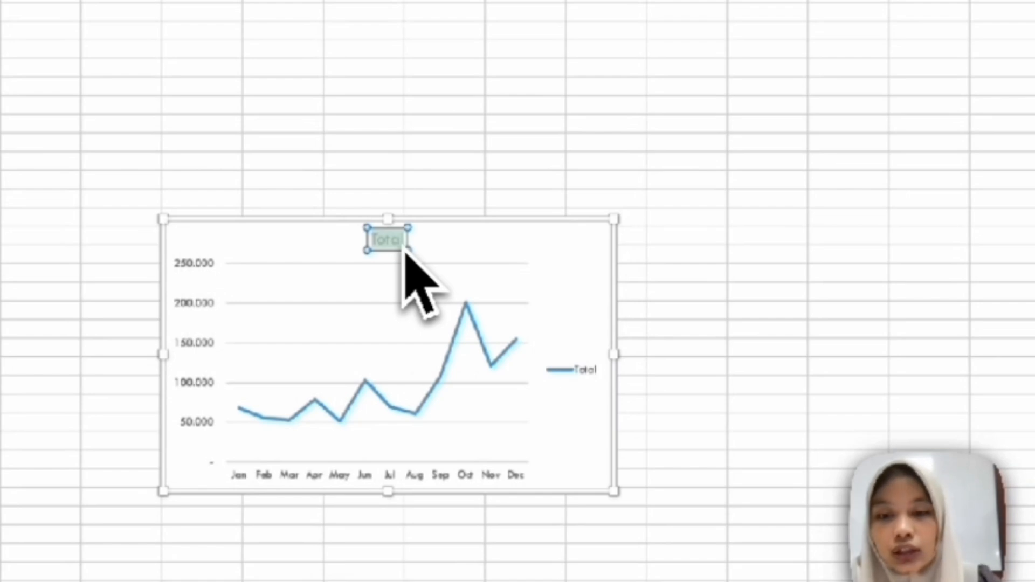
{"action": "type", "text": "units"}
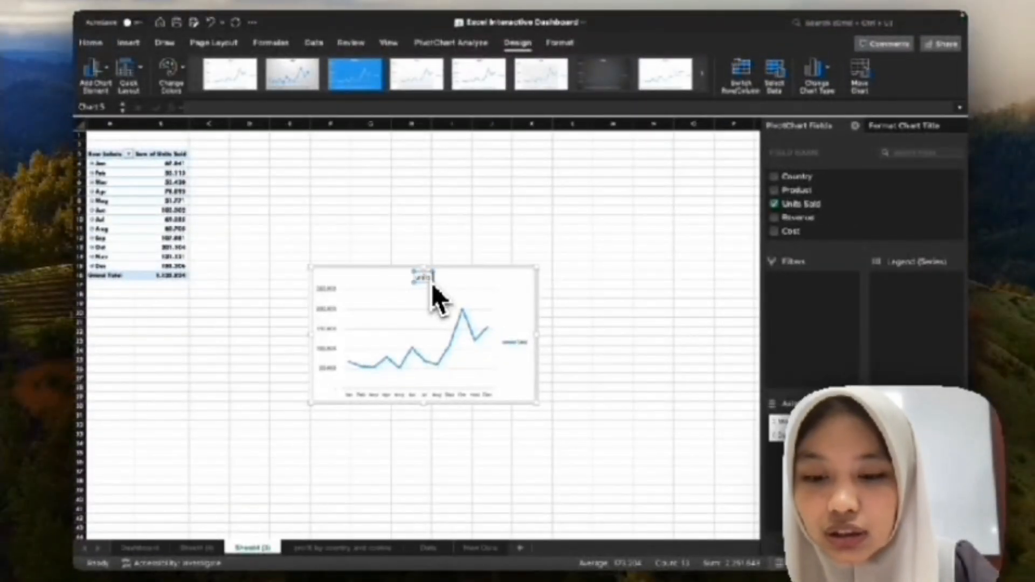
{"action": "type", "text": " sold each month"}
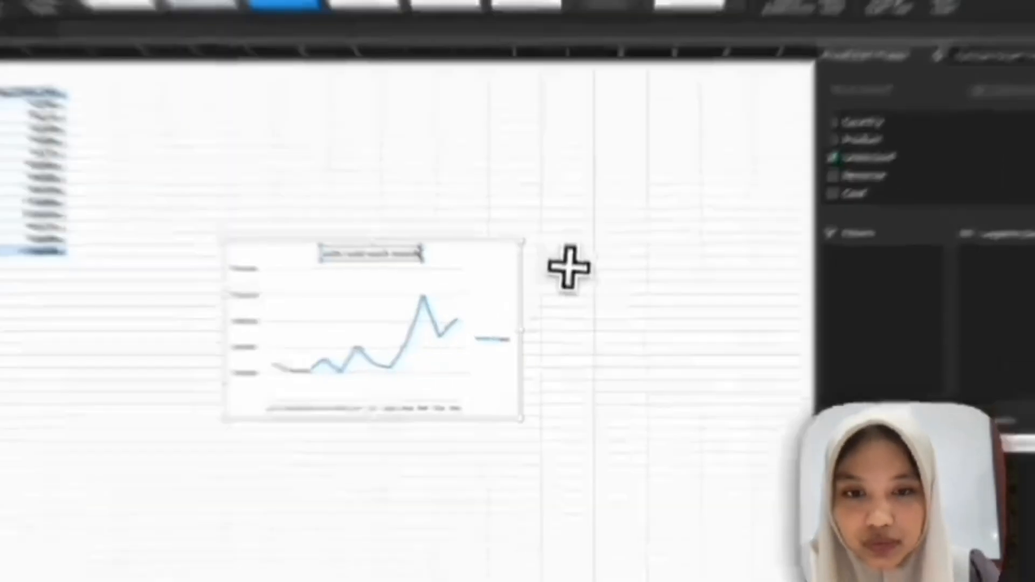
{"action": "left_click", "coordinate": [580, 286]}
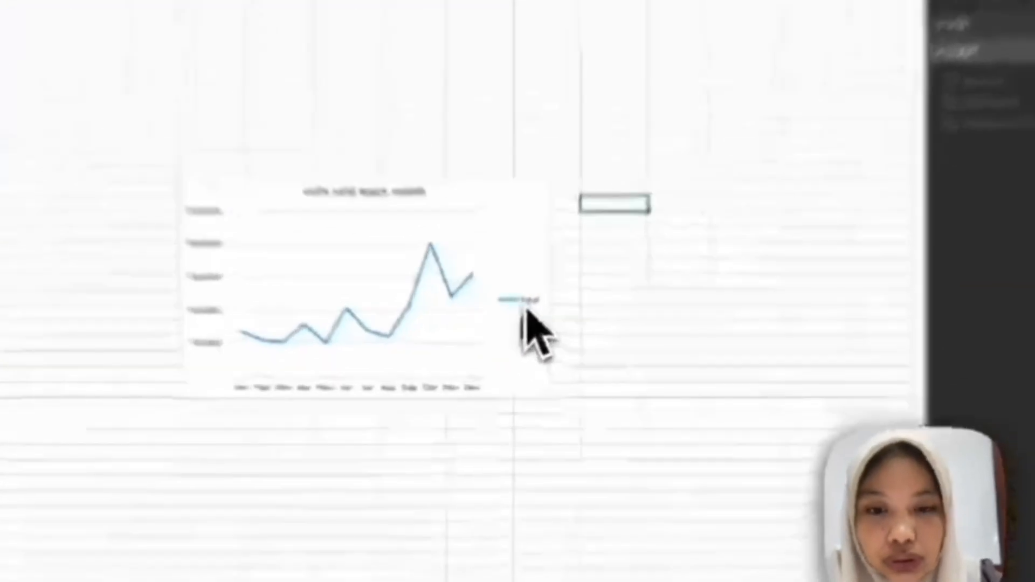
{"action": "left_click", "coordinate": [521, 302]}
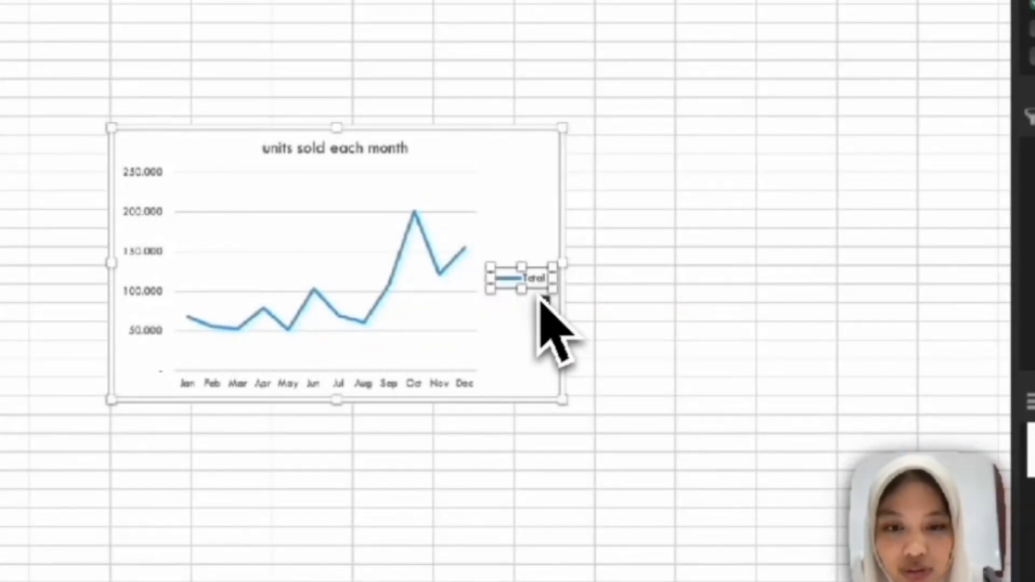
{"action": "left_click", "coordinate": [545, 280]}
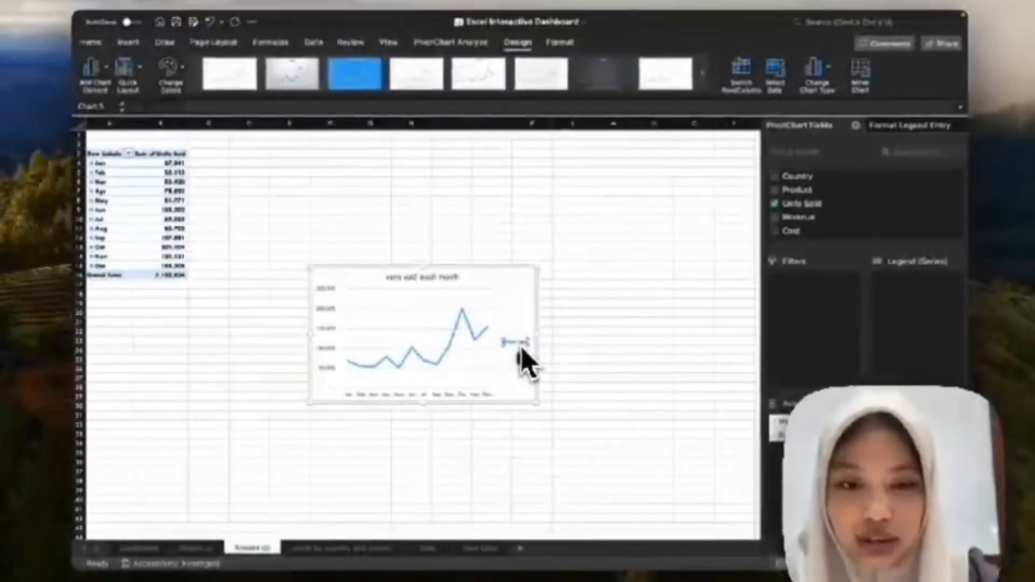
{"action": "key", "text": "Delete"}
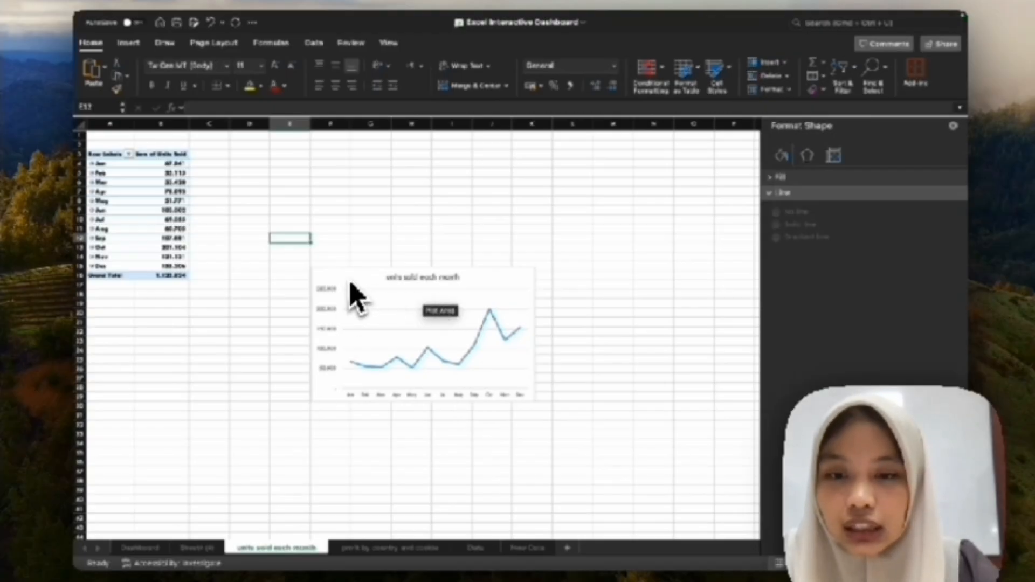
- Copy the units sold chart onto the Dashboard sheet beside the profit chart and reduce its height
{"action": "scroll", "coordinate": [350, 295], "scroll_direction": "up", "scroll_amount": 3}
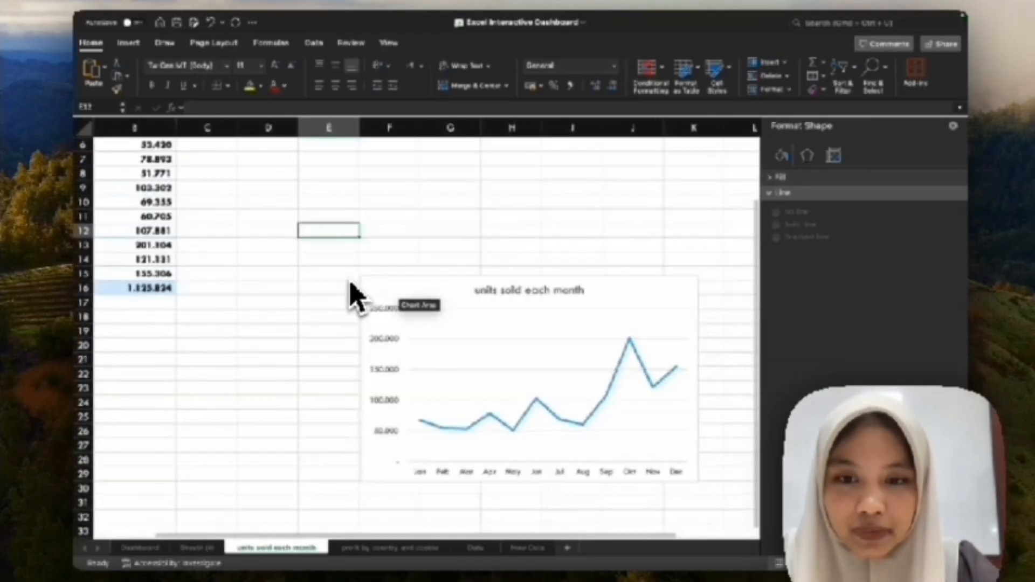
{"action": "right_click", "coordinate": [428, 296]}
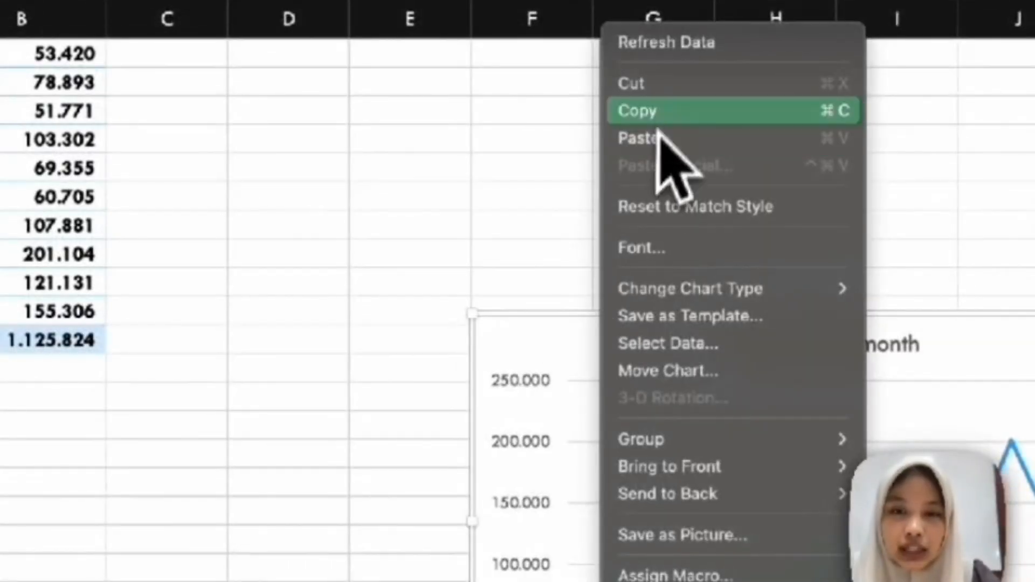
{"action": "left_click", "coordinate": [452, 178]}
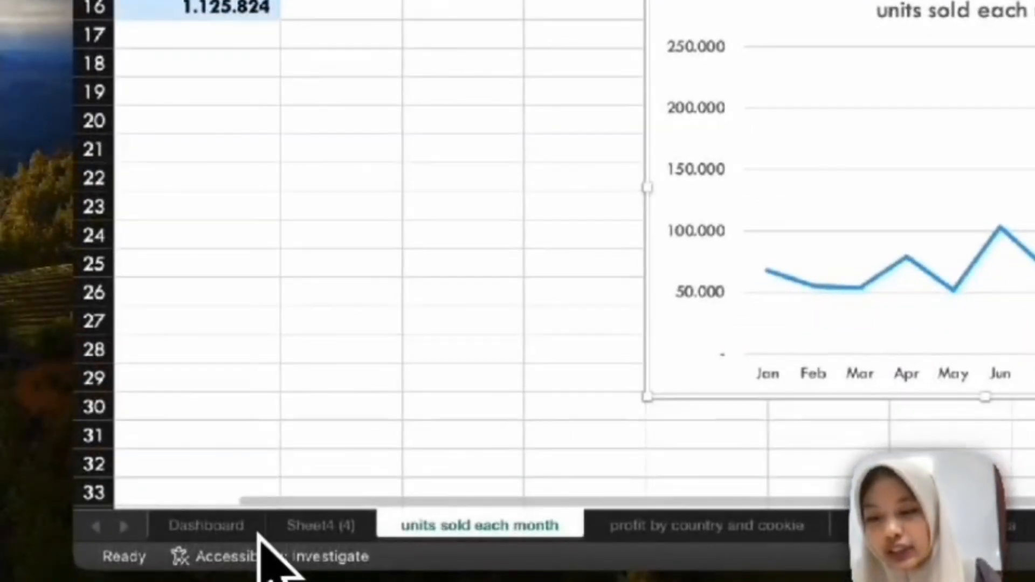
{"action": "left_click", "coordinate": [243, 531]}
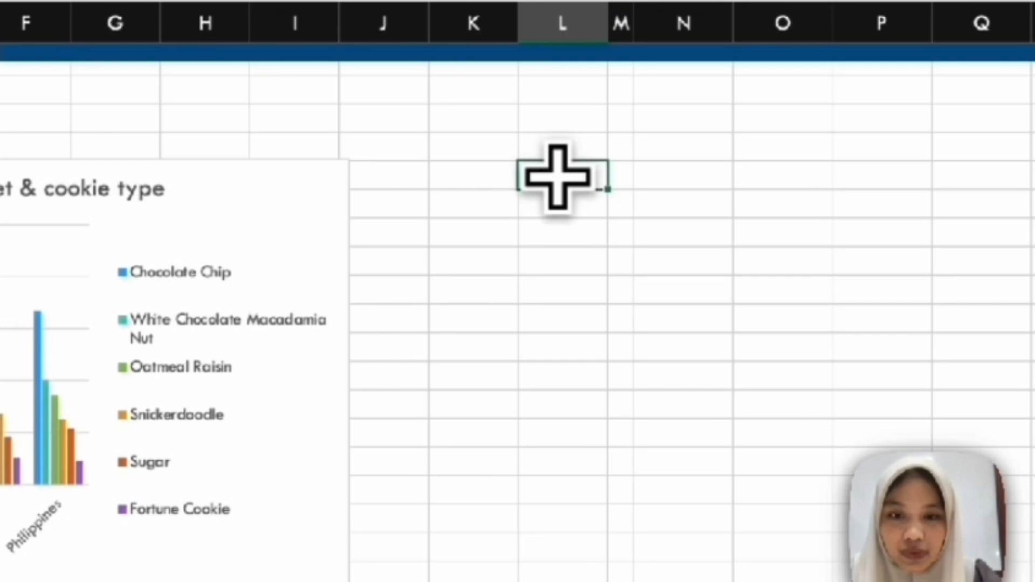
{"action": "right_click", "coordinate": [545, 171]}
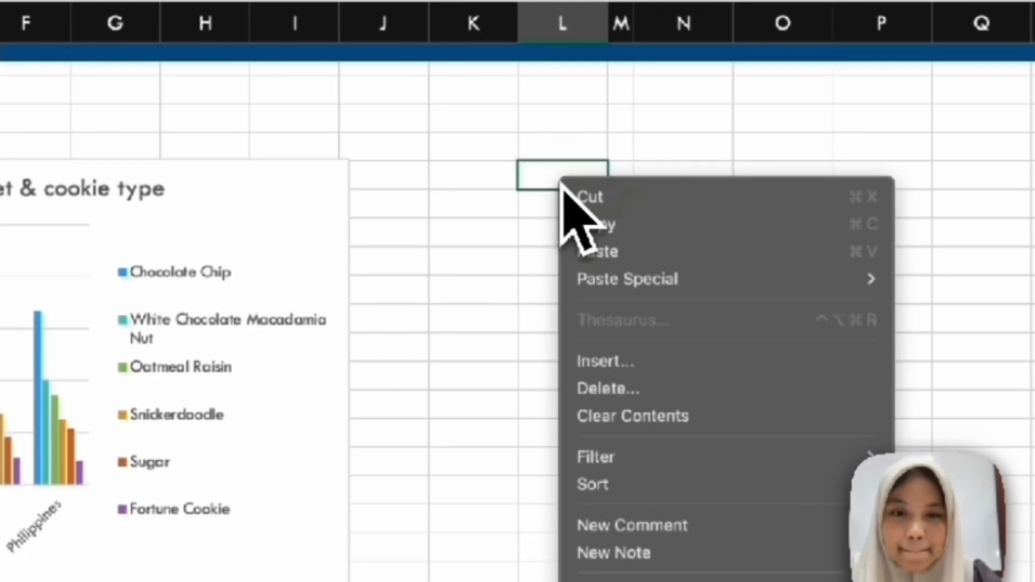
{"action": "left_click", "coordinate": [621, 251]}
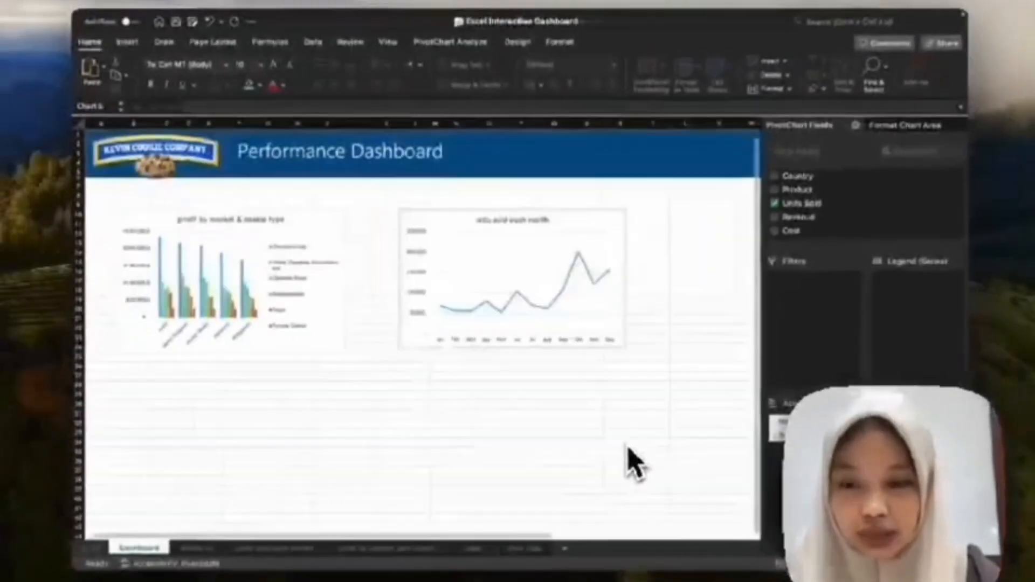
{"action": "scroll", "coordinate": [599, 440], "scroll_direction": "right", "scroll_amount": 2}
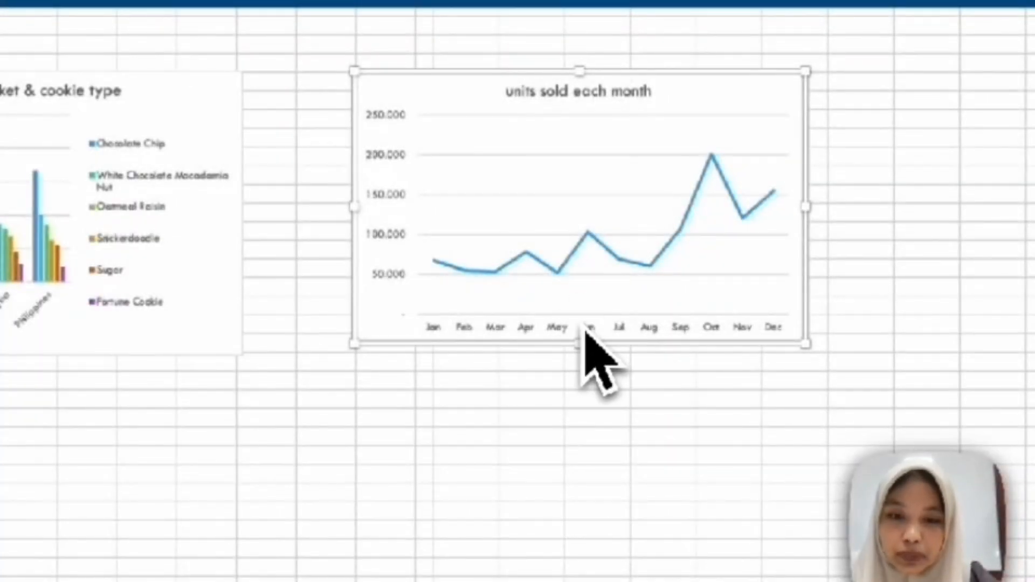
{"action": "left_click_drag", "start_coordinate": [582, 347], "coordinate": [584, 282]}
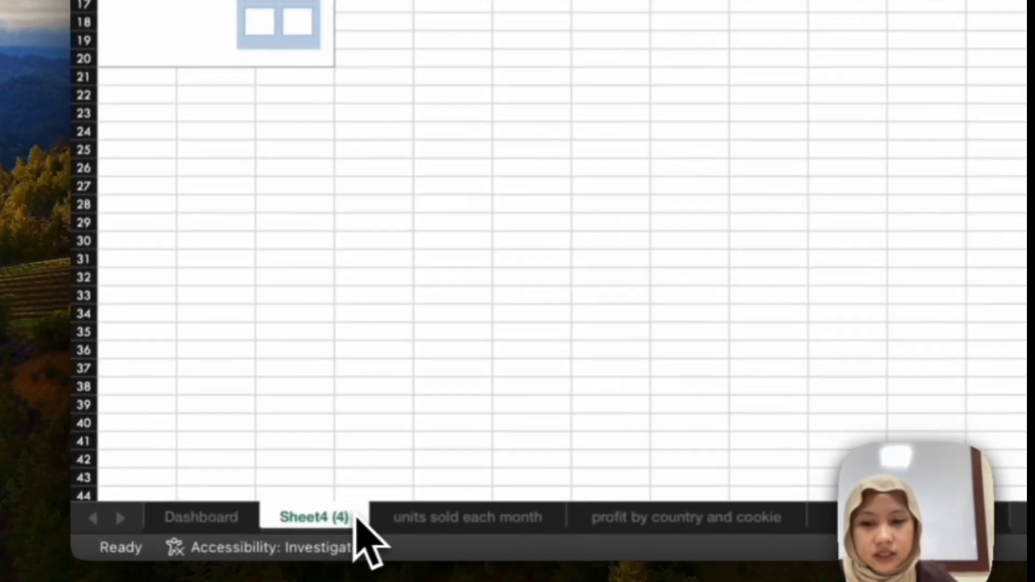
- Rename the Sheet4 (4) worksheet as "profit by month"
{"action": "double_click", "coordinate": [214, 539]}
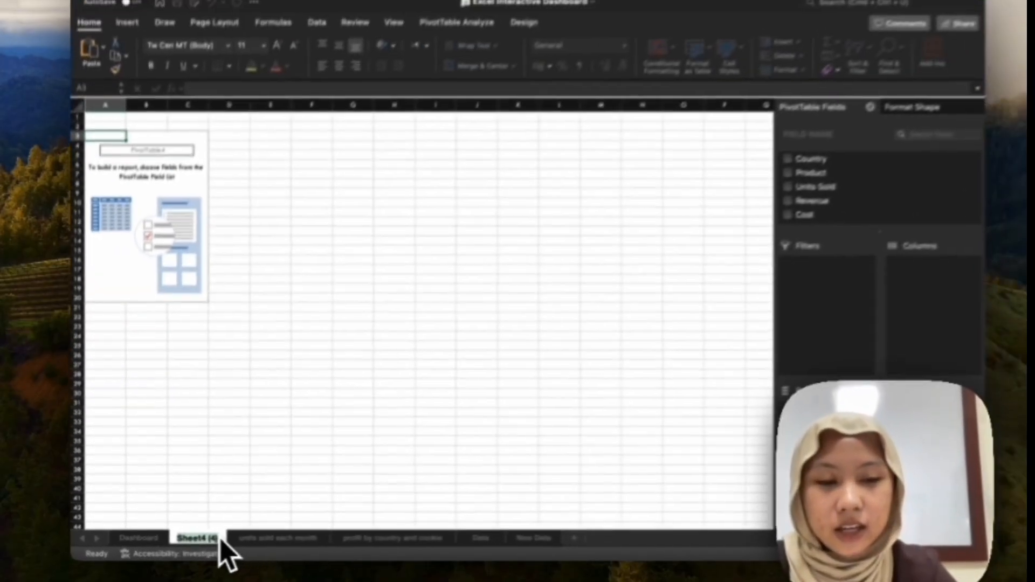
{"action": "key", "text": "BackSpace"}
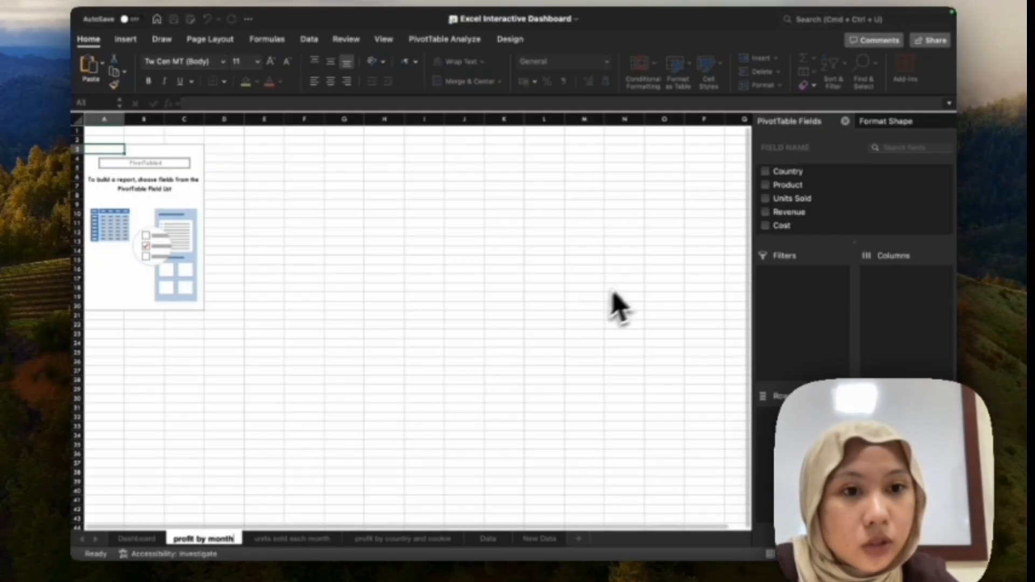
- Add Months (Date) to the empty PivotTable's Rows area and Profit to its Values area
{"action": "scroll", "coordinate": [777, 221], "scroll_direction": "down", "scroll_amount": 3}
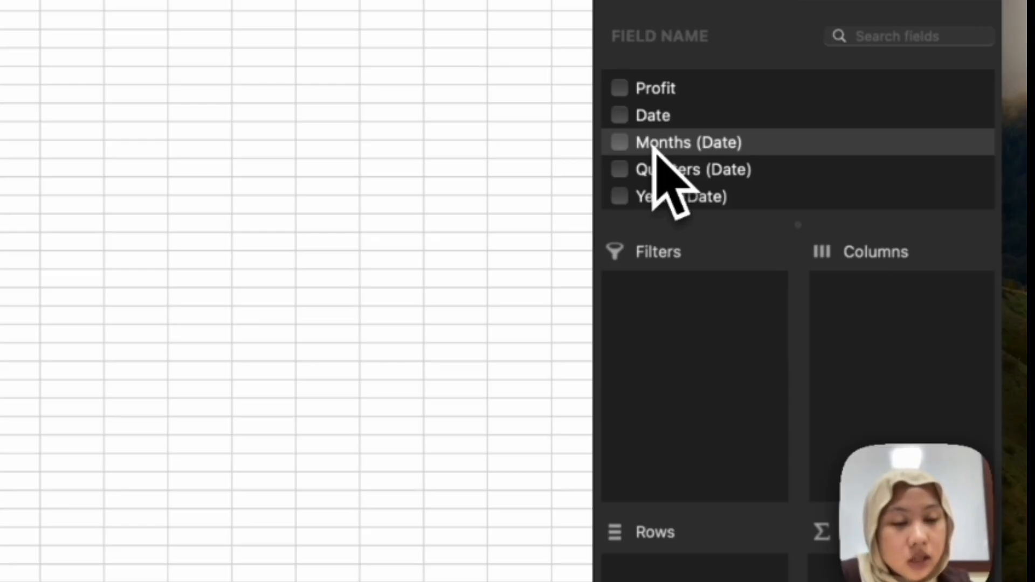
{"action": "left_click_drag", "start_coordinate": [654, 147], "coordinate": [698, 581]}
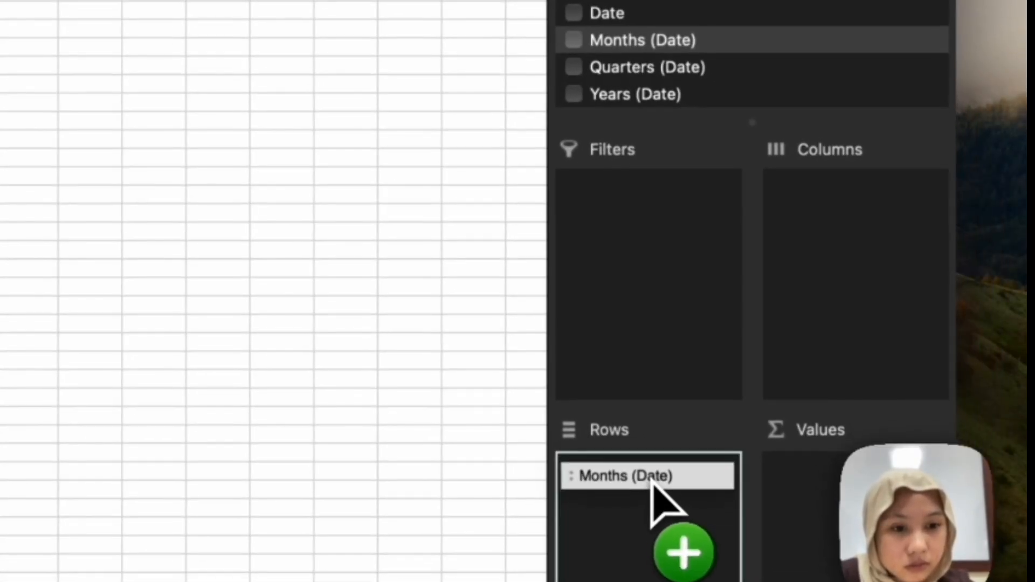
{"action": "left_click_drag", "start_coordinate": [651, 480], "coordinate": [652, 480]}
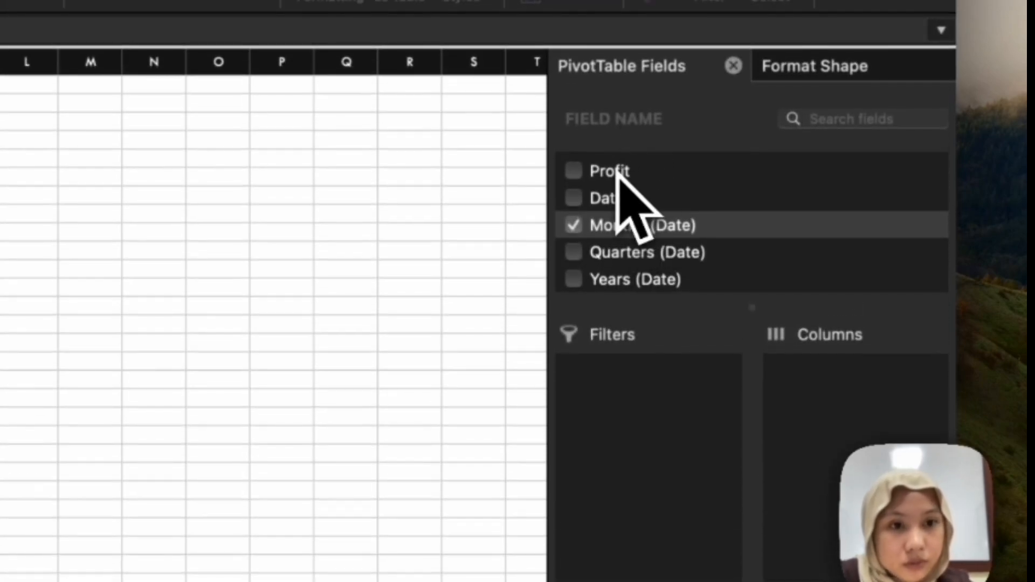
{"action": "left_click_drag", "start_coordinate": [618, 172], "coordinate": [856, 381]}
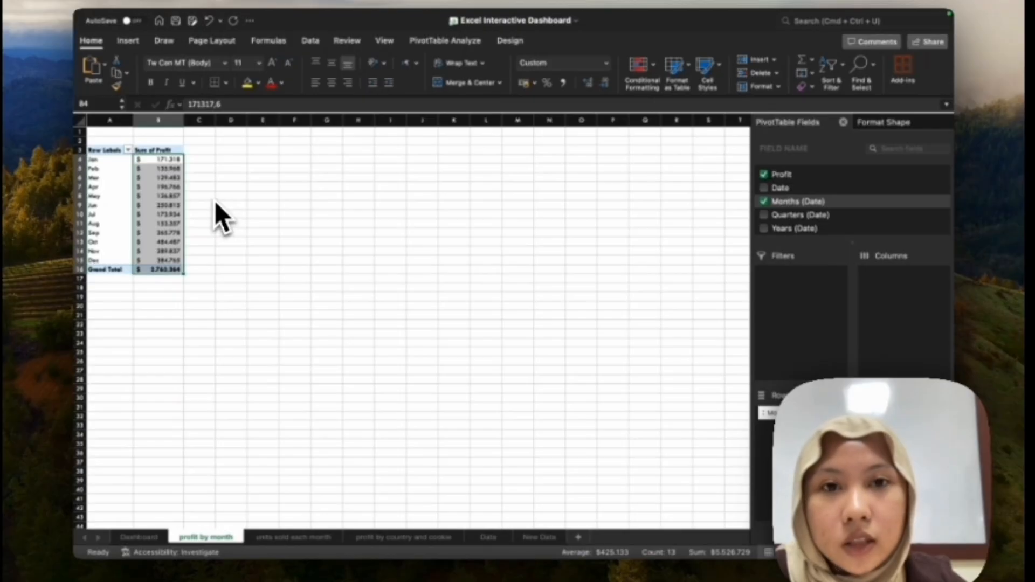
- Insert a PivotChart of profit by month and change it to a basic 2-D line chart
{"action": "mouse_move", "coordinate": [426, 15]}
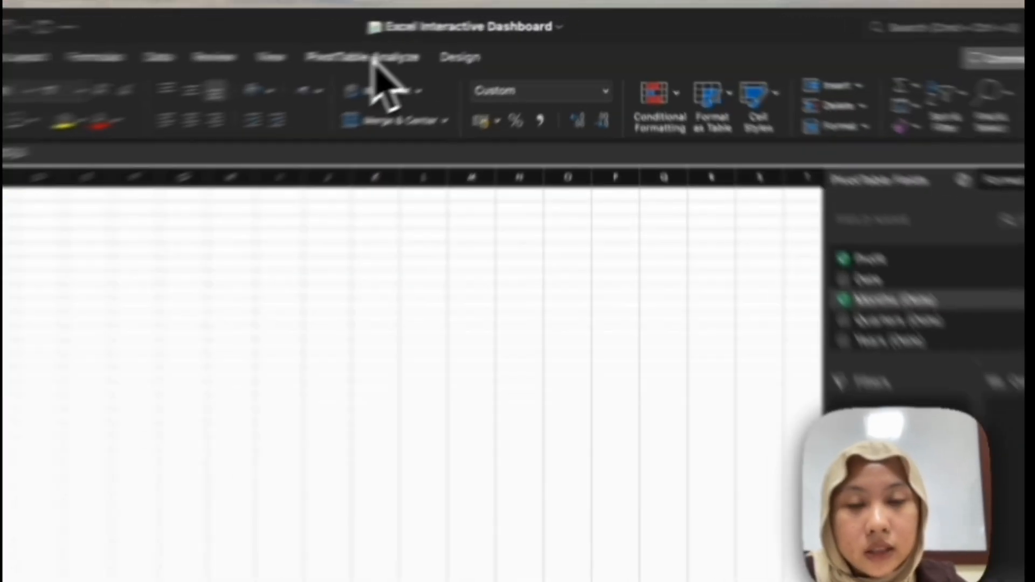
{"action": "left_click", "coordinate": [453, 43]}
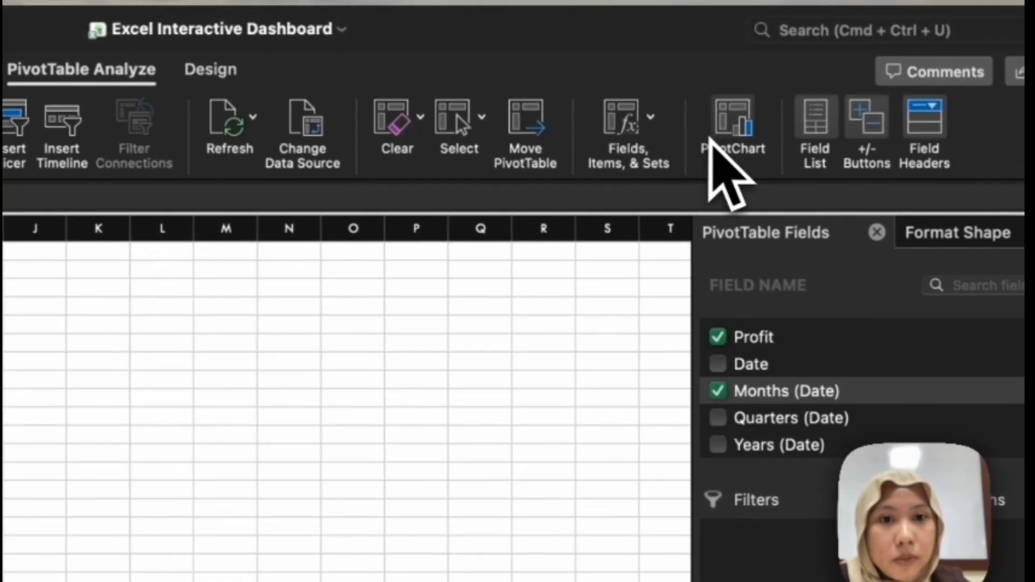
{"action": "left_click", "coordinate": [711, 137]}
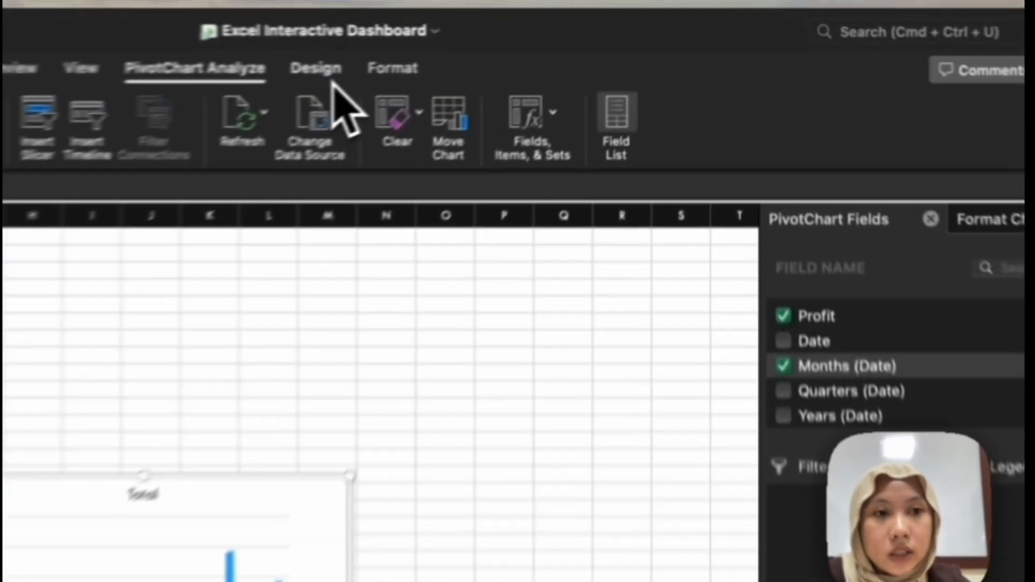
{"action": "left_click", "coordinate": [518, 45]}
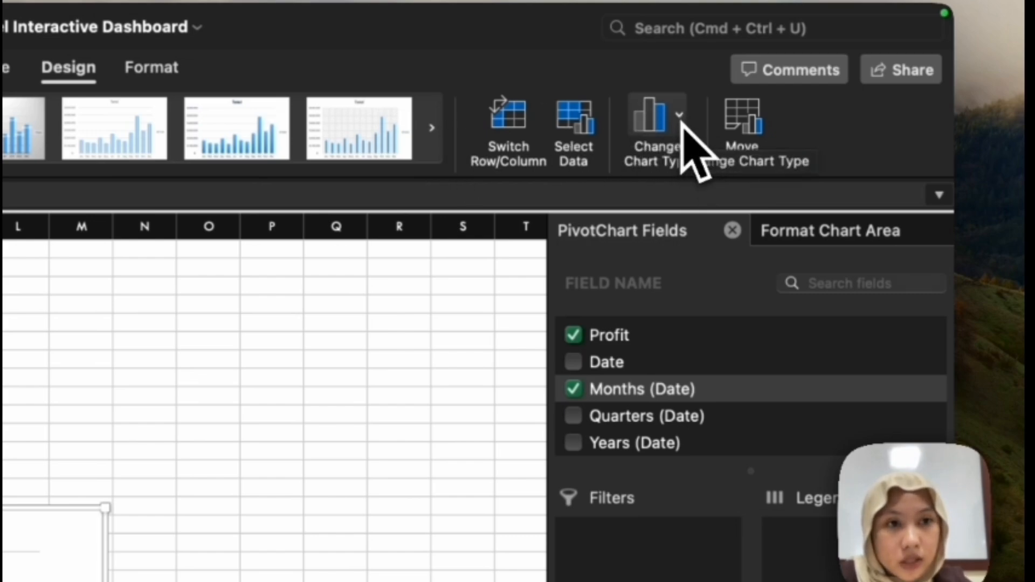
{"action": "left_click", "coordinate": [680, 116]}
{"action": "mouse_move", "coordinate": [716, 184]}
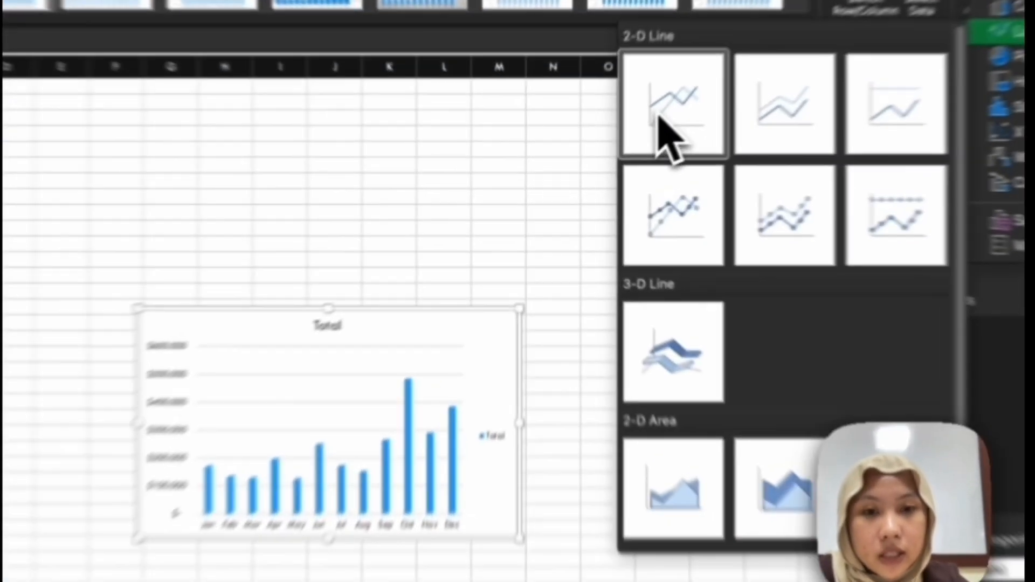
{"action": "left_click", "coordinate": [611, 148]}
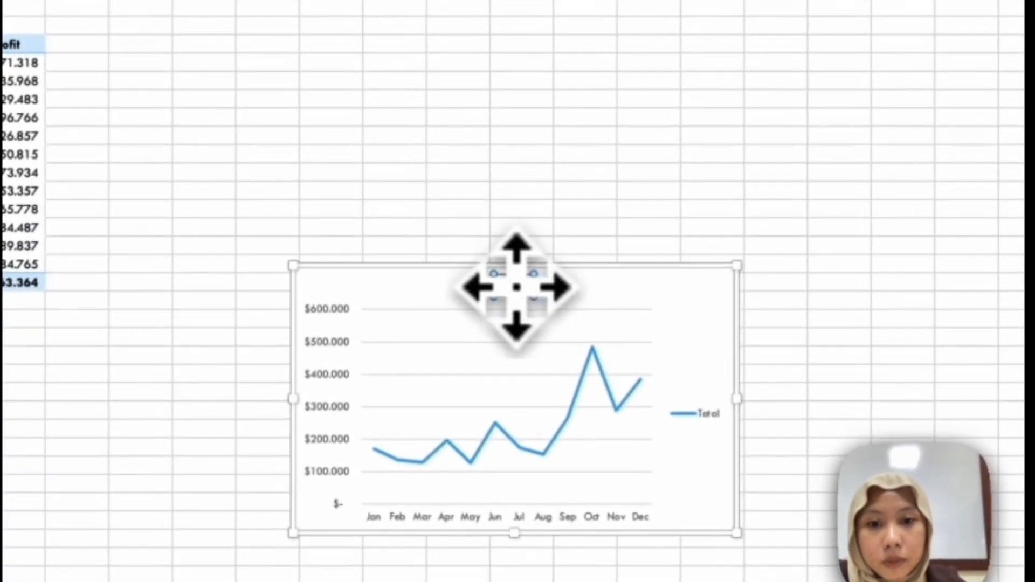
- Title the profit line chart "profit by month" and remove its legend
{"action": "left_click", "coordinate": [420, 272]}
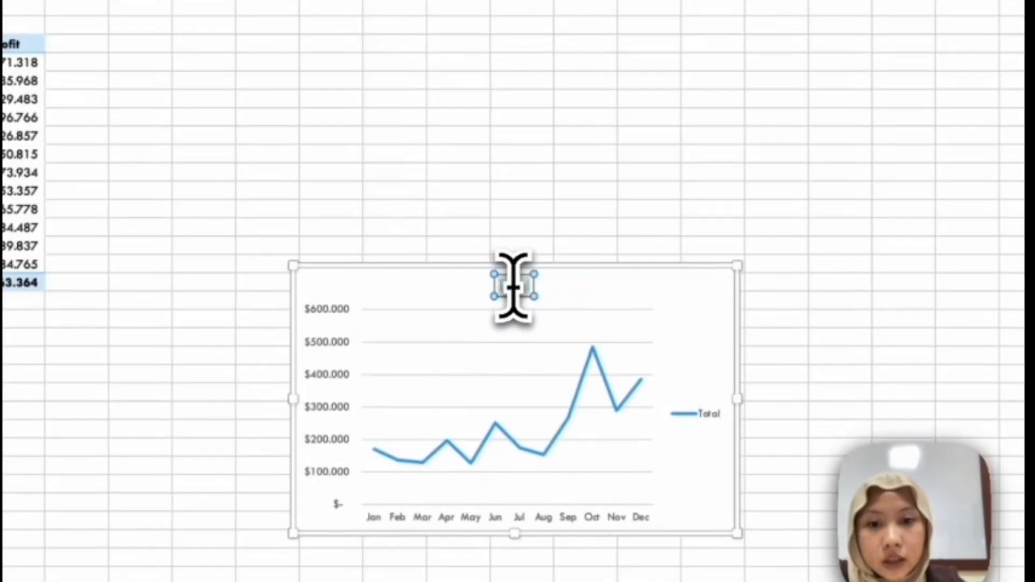
{"action": "double_click", "coordinate": [514, 287]}
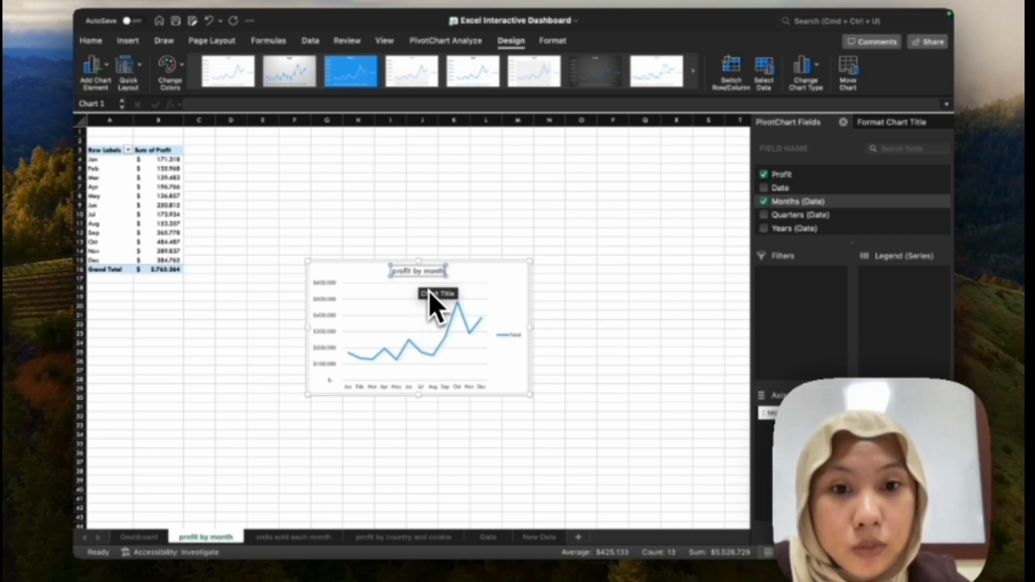
{"action": "left_click", "coordinate": [512, 341]}
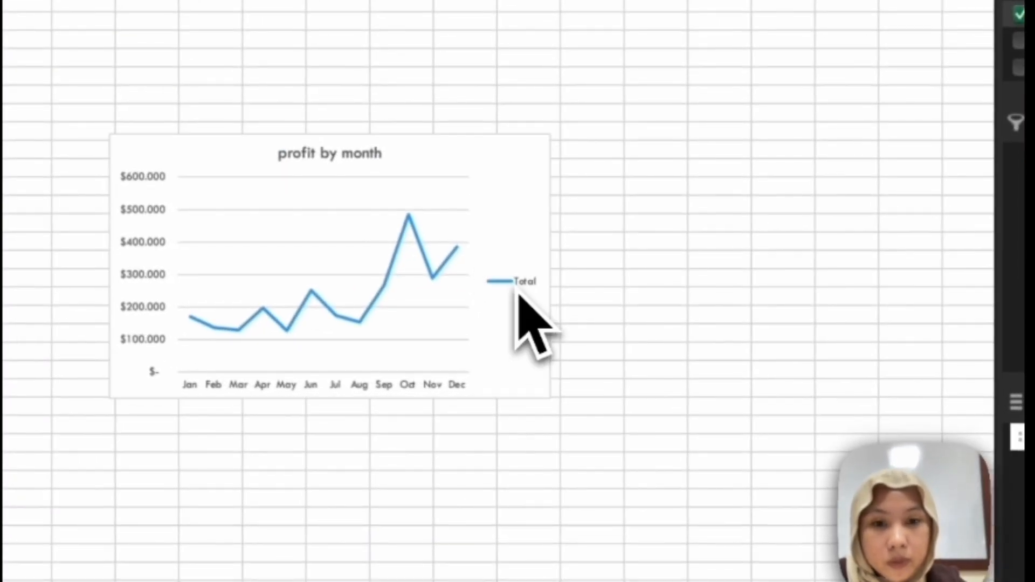
{"action": "key", "text": "Delete"}
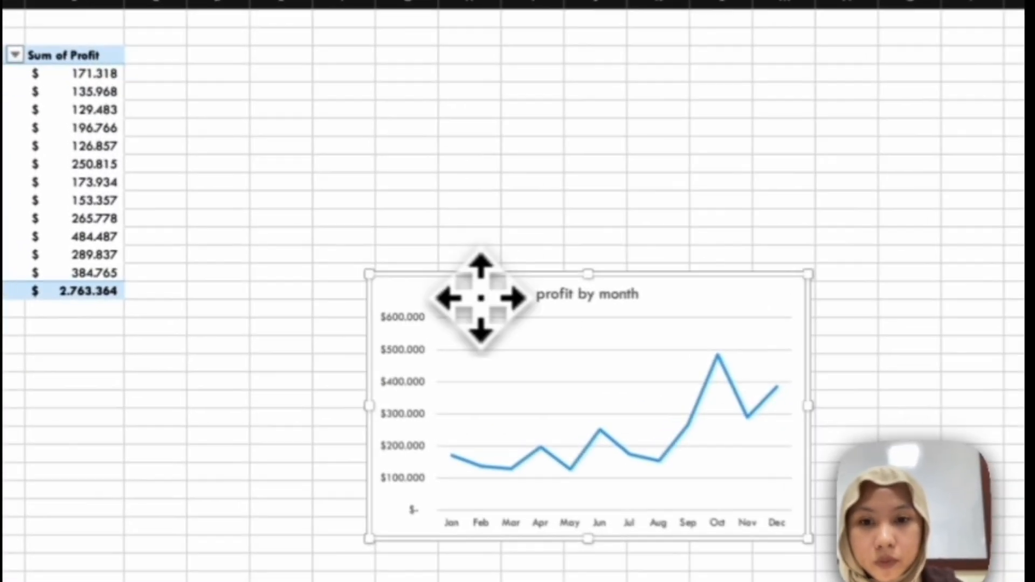
- Copy the profit by month chart onto the Dashboard sheet below the units sold each month chart and reduce its height
{"action": "right_click", "coordinate": [362, 276]}
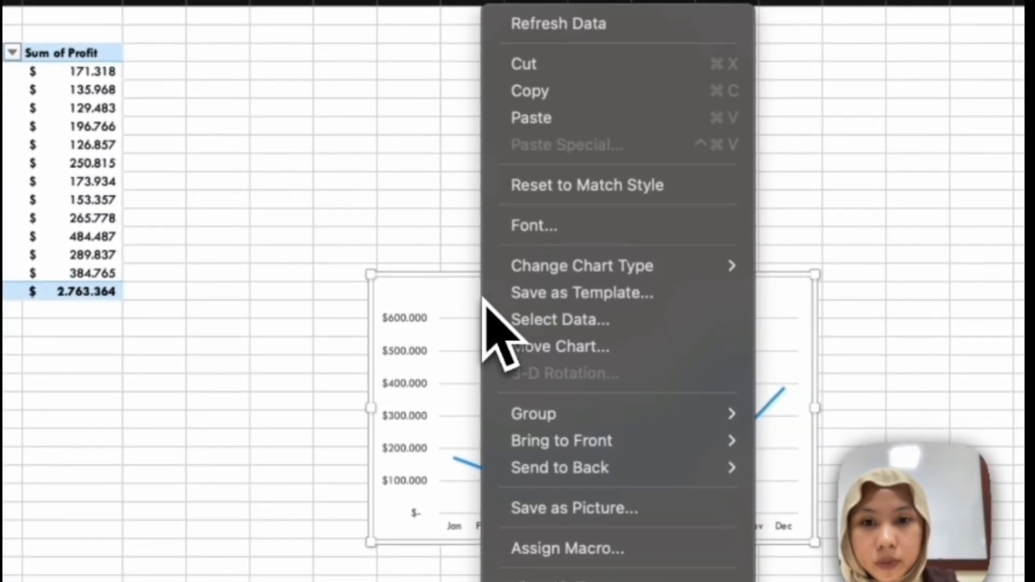
{"action": "left_click", "coordinate": [539, 93]}
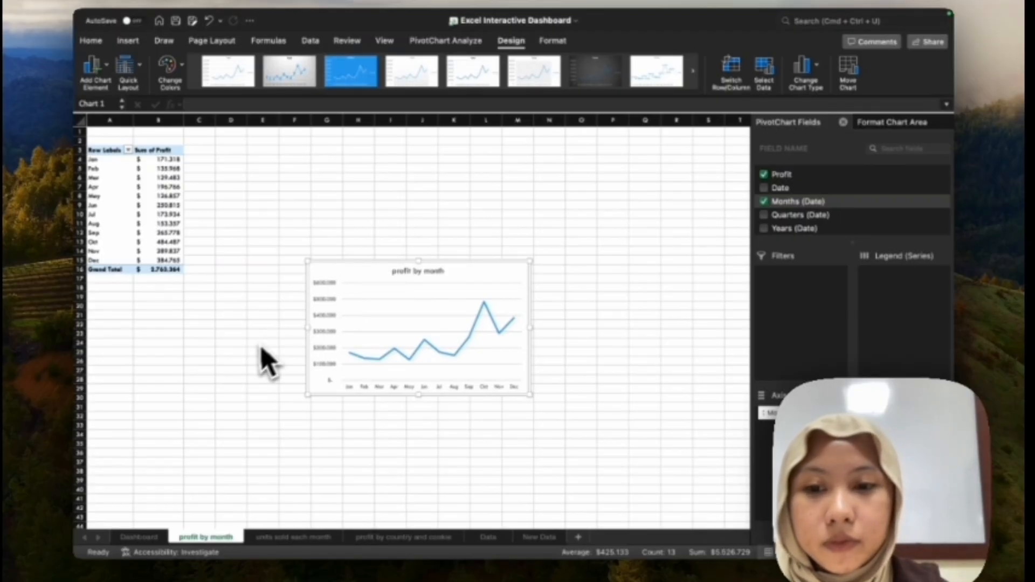
{"action": "left_click", "coordinate": [147, 538]}
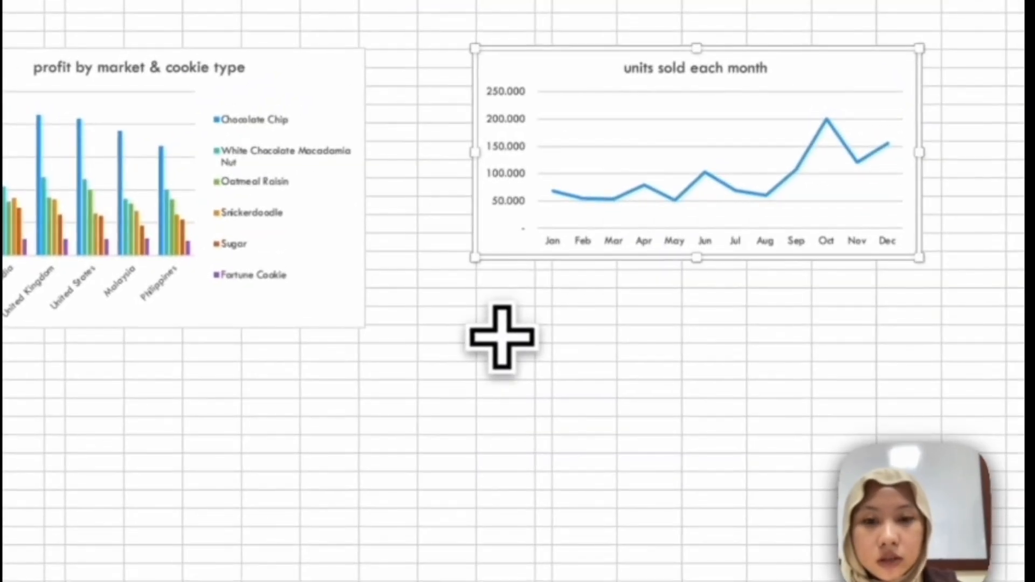
{"action": "right_click", "coordinate": [501, 338]}
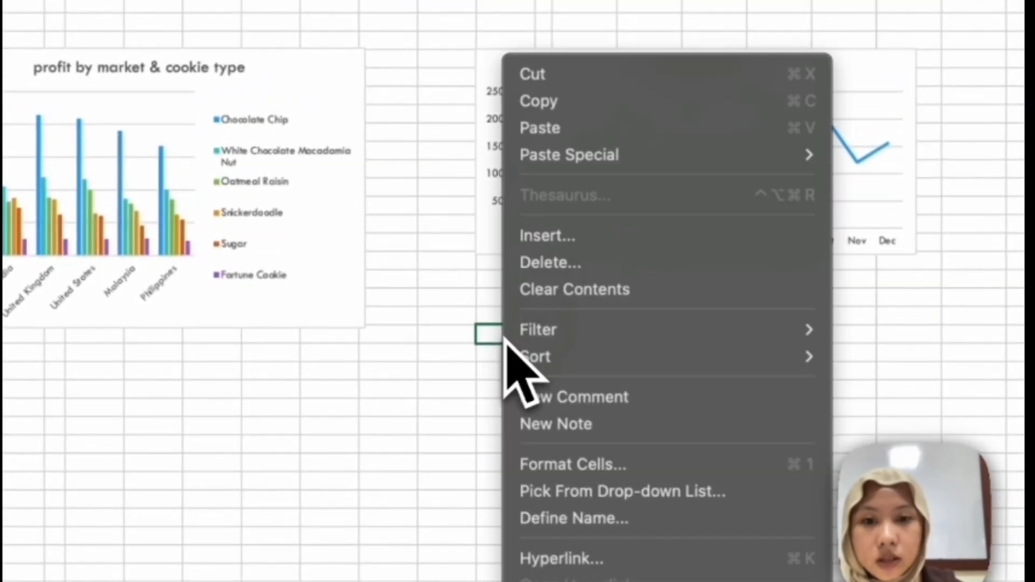
{"action": "left_click", "coordinate": [565, 130]}
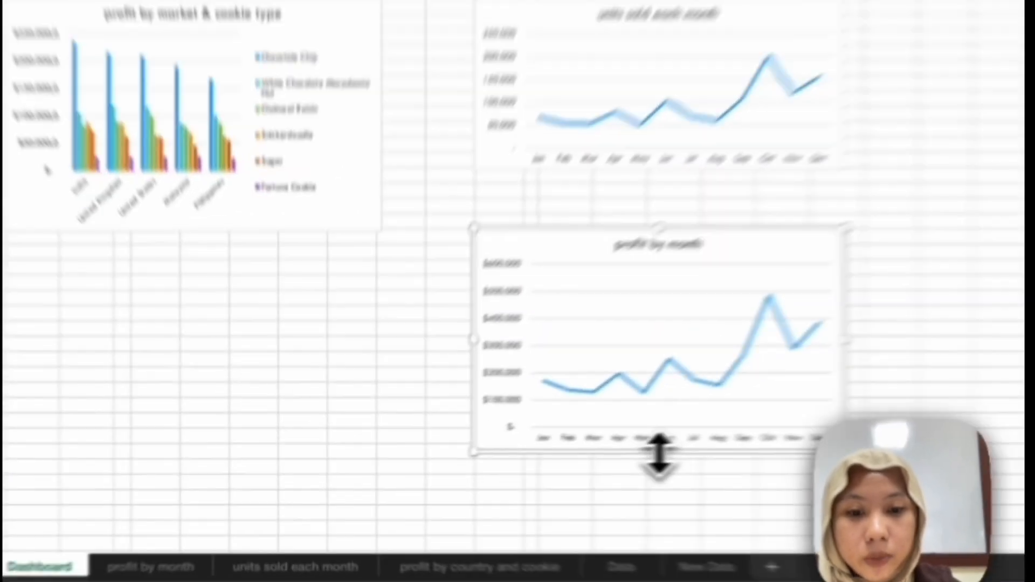
{"action": "left_click_drag", "start_coordinate": [512, 472], "coordinate": [512, 458]}
{"action": "left_click_drag", "start_coordinate": [732, 423], "coordinate": [736, 367]}
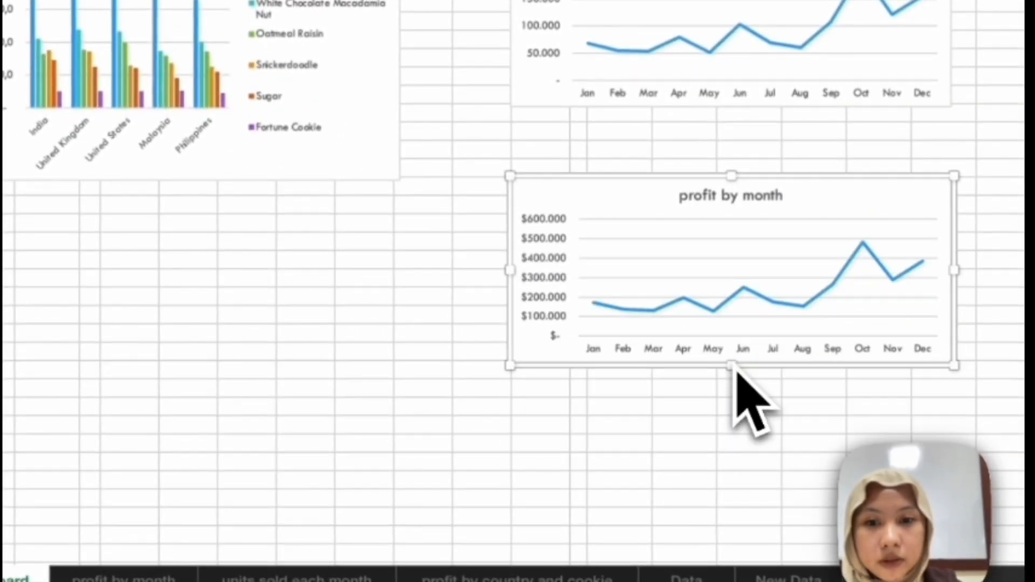
- Make the profit by market & cookie type chart taller and move the profit by month chart up close beneath the units sold chart
{"action": "left_click", "coordinate": [330, 158]}
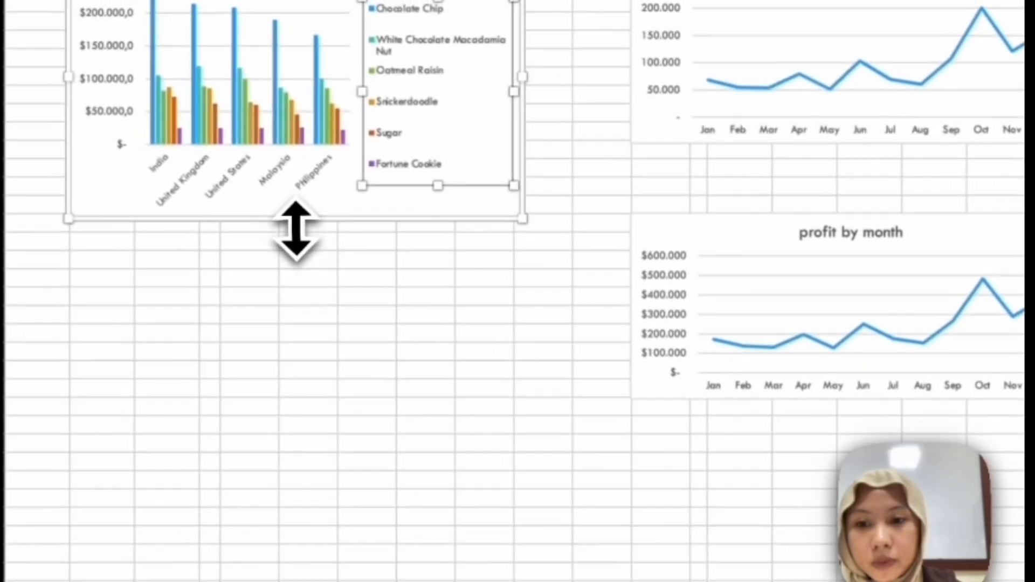
{"action": "left_click_drag", "start_coordinate": [297, 220], "coordinate": [301, 391]}
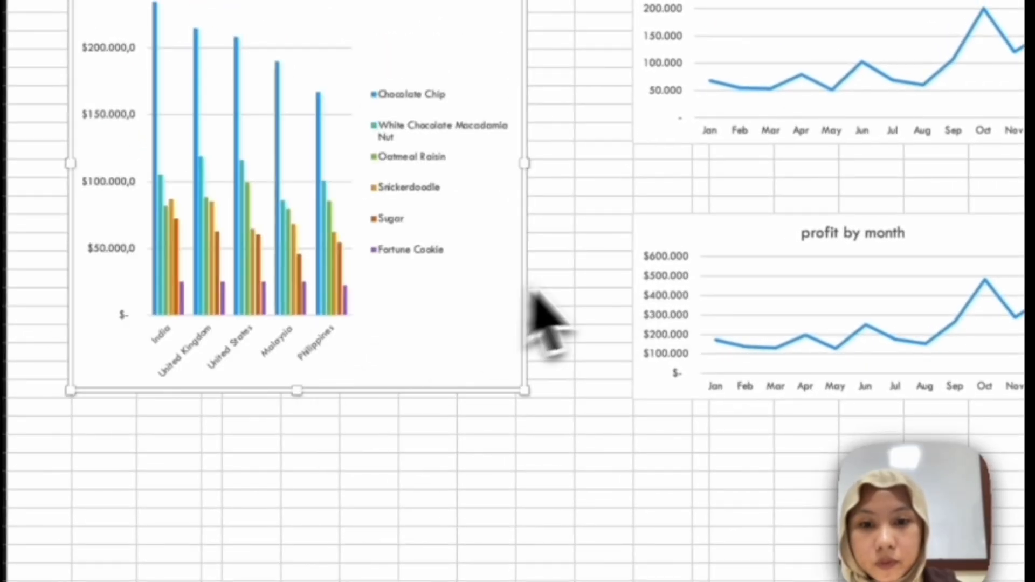
{"action": "left_click_drag", "start_coordinate": [715, 242], "coordinate": [714, 183]}
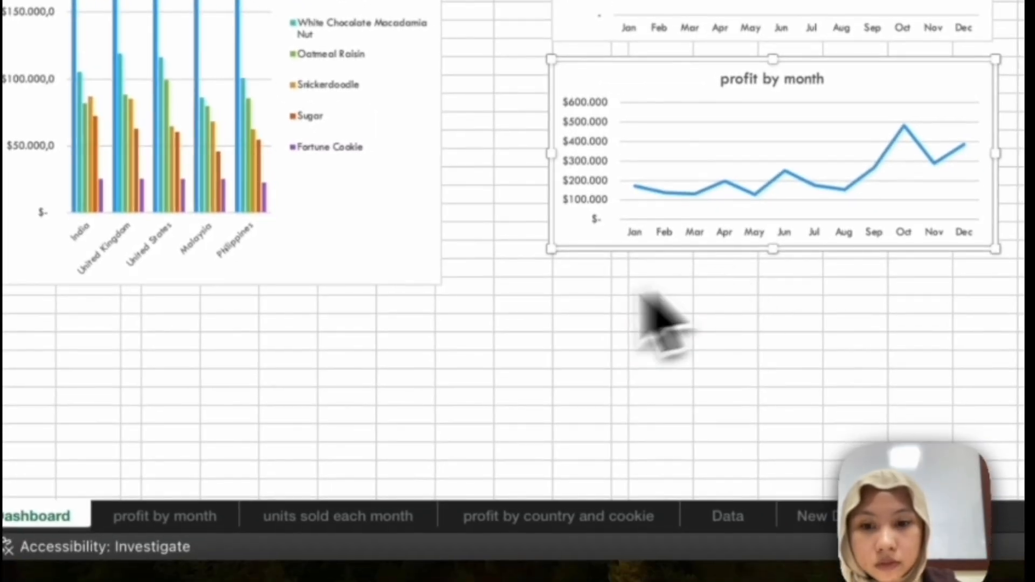
{"action": "left_click", "coordinate": [389, 272]}
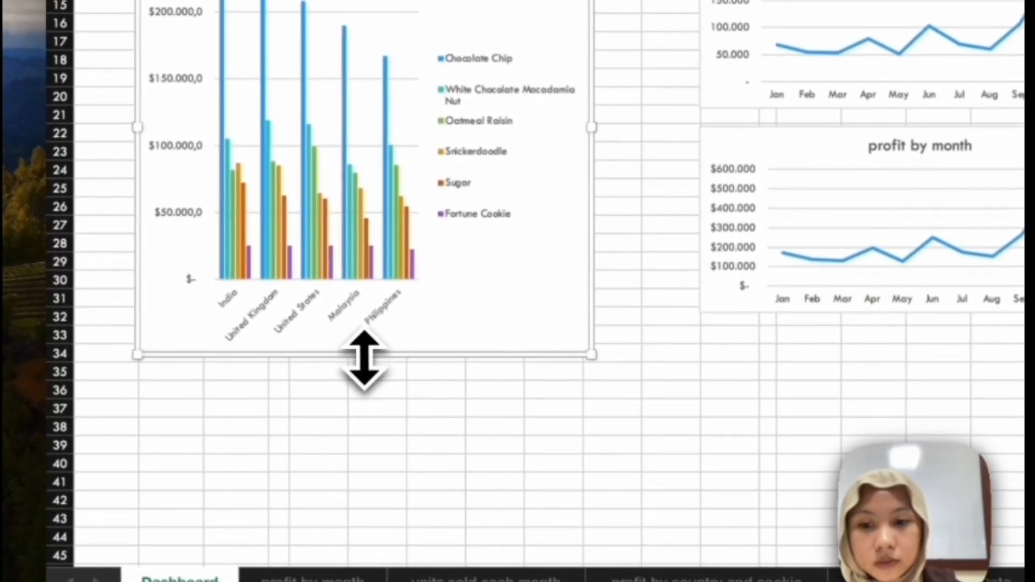
{"action": "left_click_drag", "start_coordinate": [364, 355], "coordinate": [368, 317]}
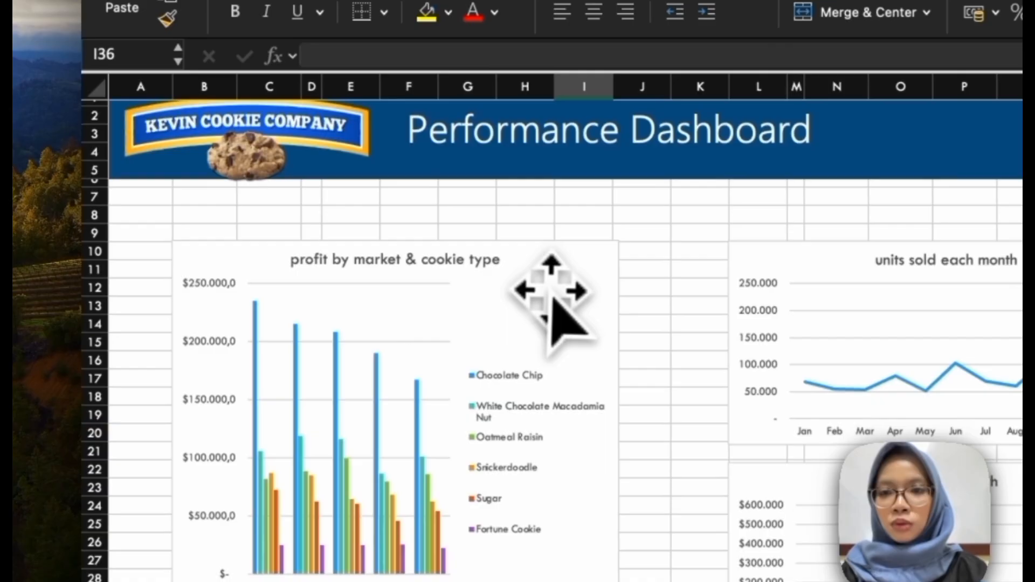
- Nudge the profit by market & cookie type chart upward and align its top with the units sold each month chart
{"action": "left_click_drag", "start_coordinate": [526, 287], "coordinate": [521, 277]}
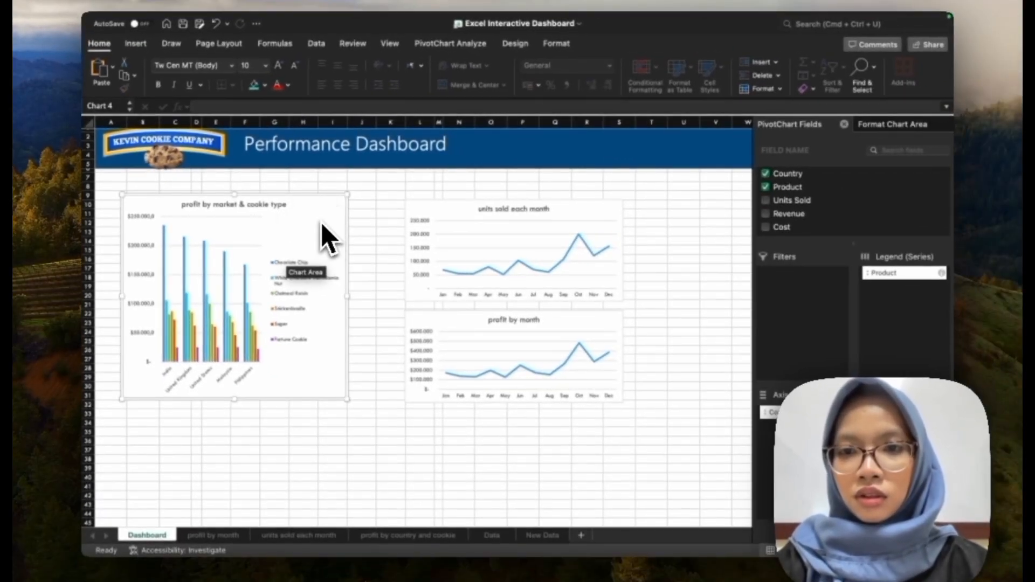
{"action": "left_click", "coordinate": [429, 249]}
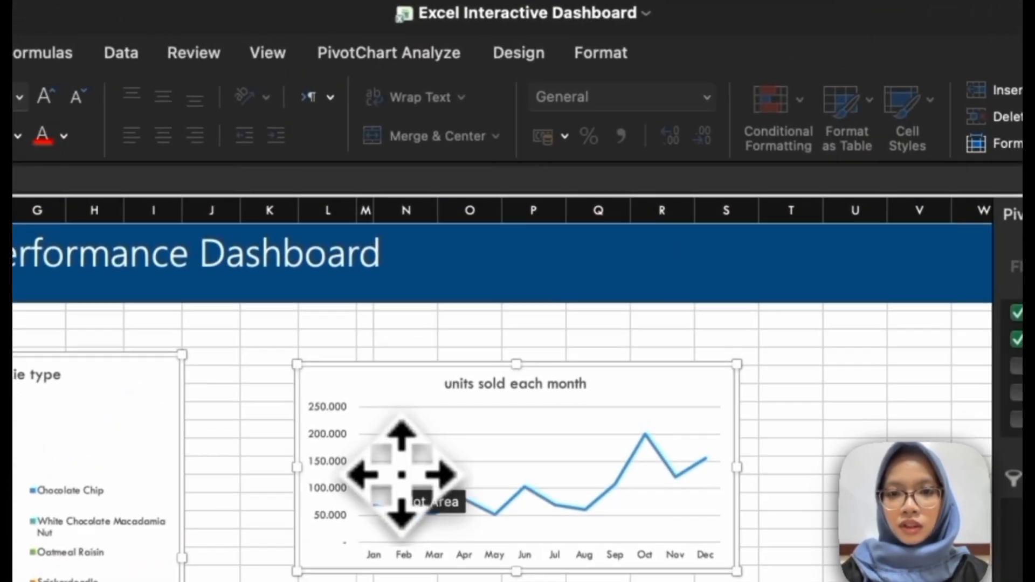
{"action": "double_click", "coordinate": [402, 475]}
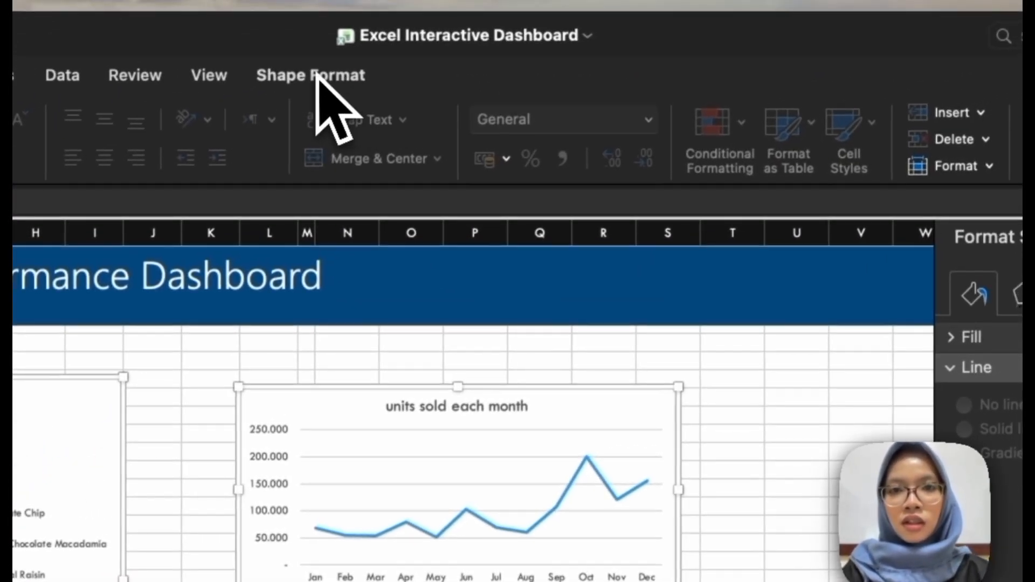
{"action": "left_click", "coordinate": [306, 75]}
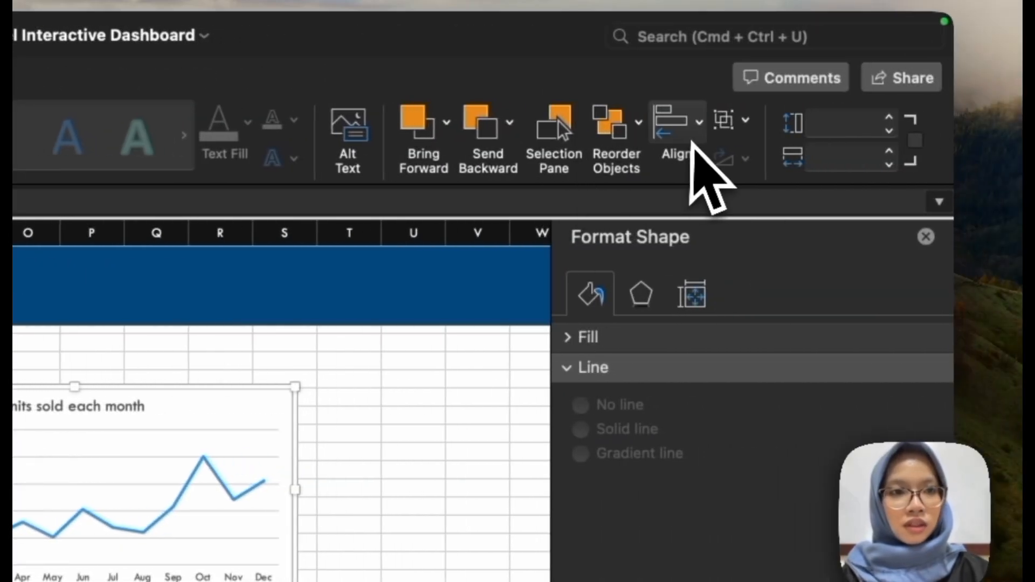
{"action": "left_click", "coordinate": [691, 141]}
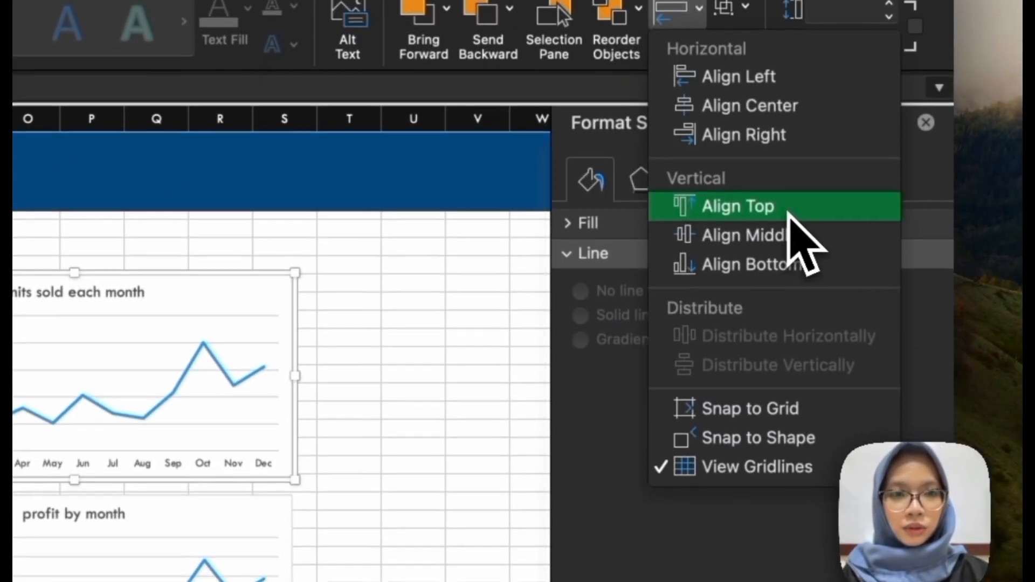
{"action": "left_click", "coordinate": [776, 207]}
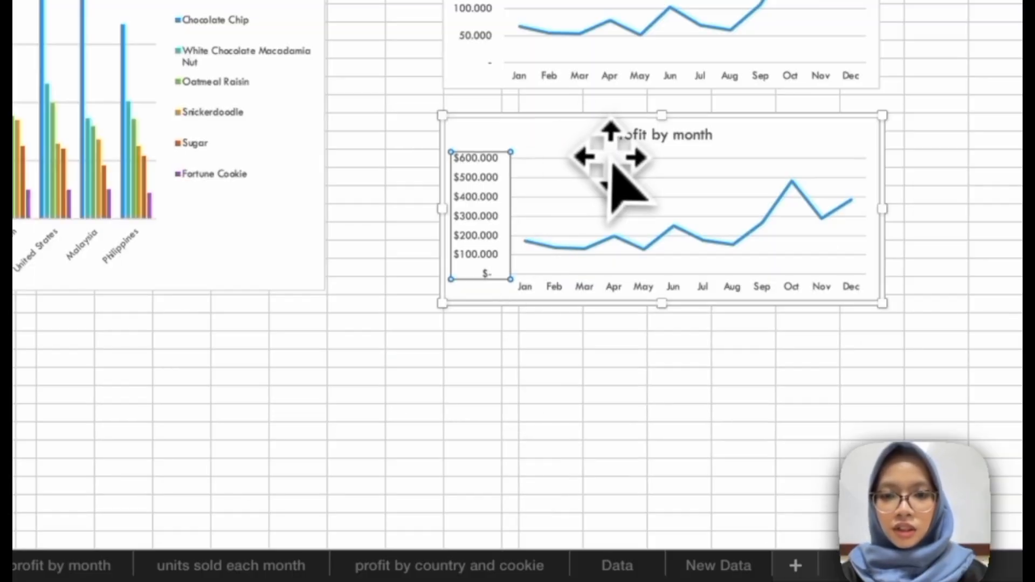
- Align the left edges of the profit by month and units sold each month charts
{"action": "left_click", "coordinate": [556, 156]}
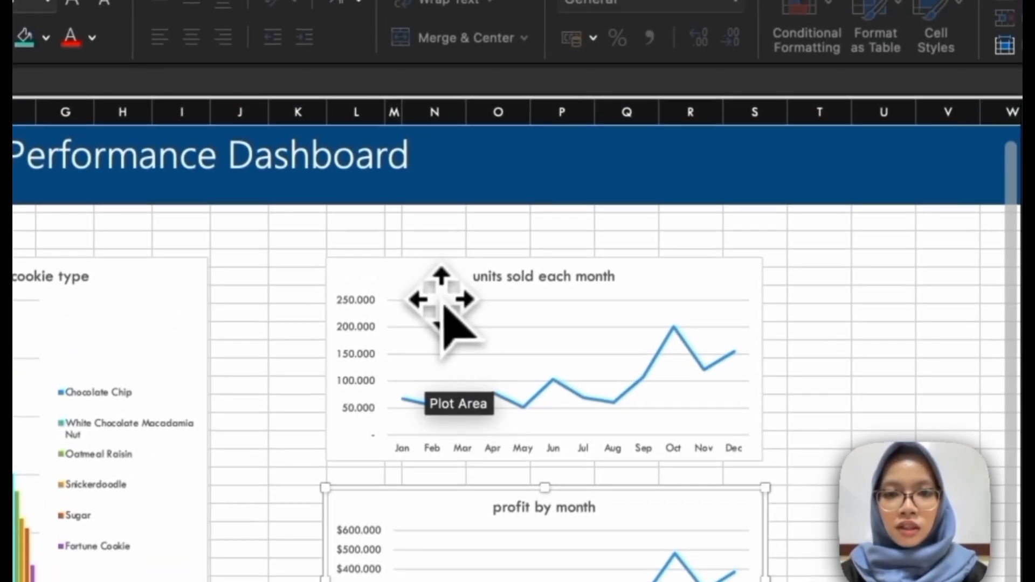
{"action": "left_click", "coordinate": [443, 301], "text": "shift"}
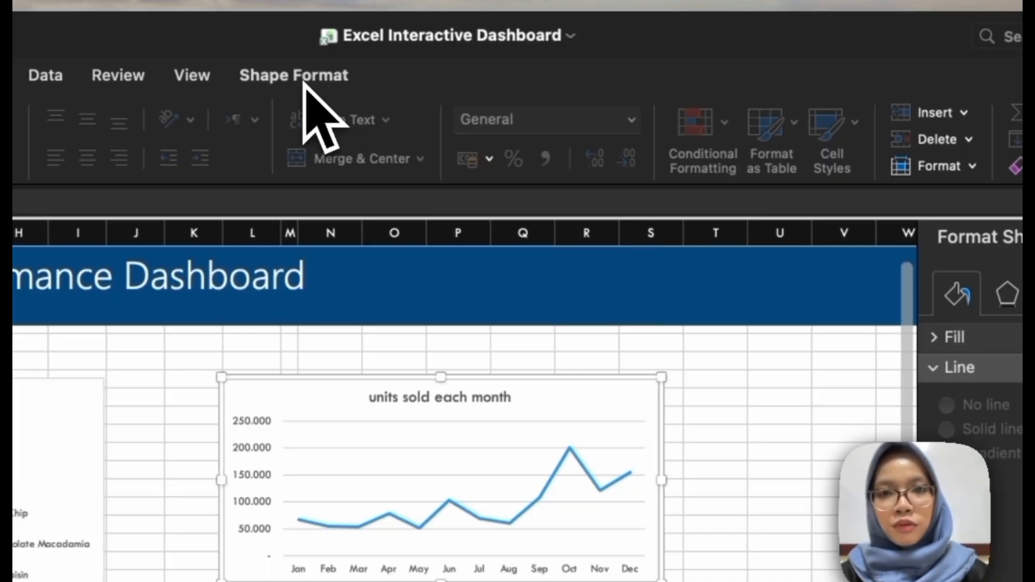
{"action": "left_click", "coordinate": [302, 78]}
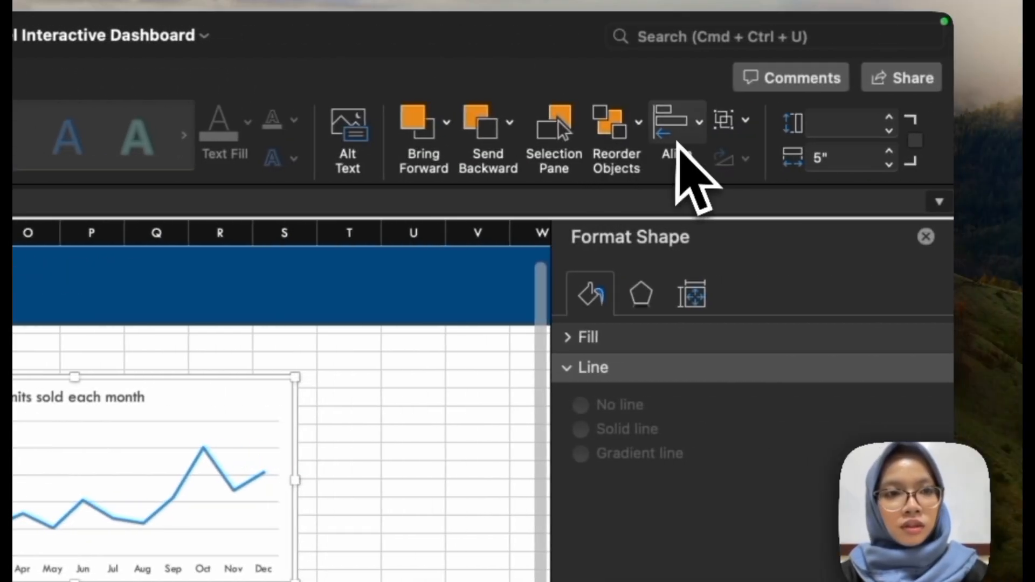
{"action": "left_click", "coordinate": [679, 145]}
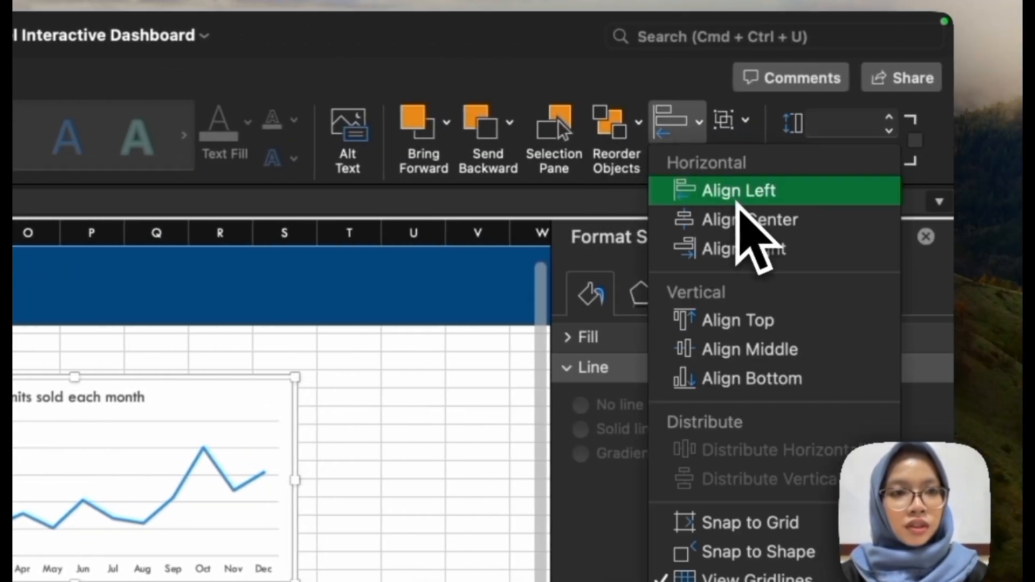
{"action": "left_click", "coordinate": [736, 192]}
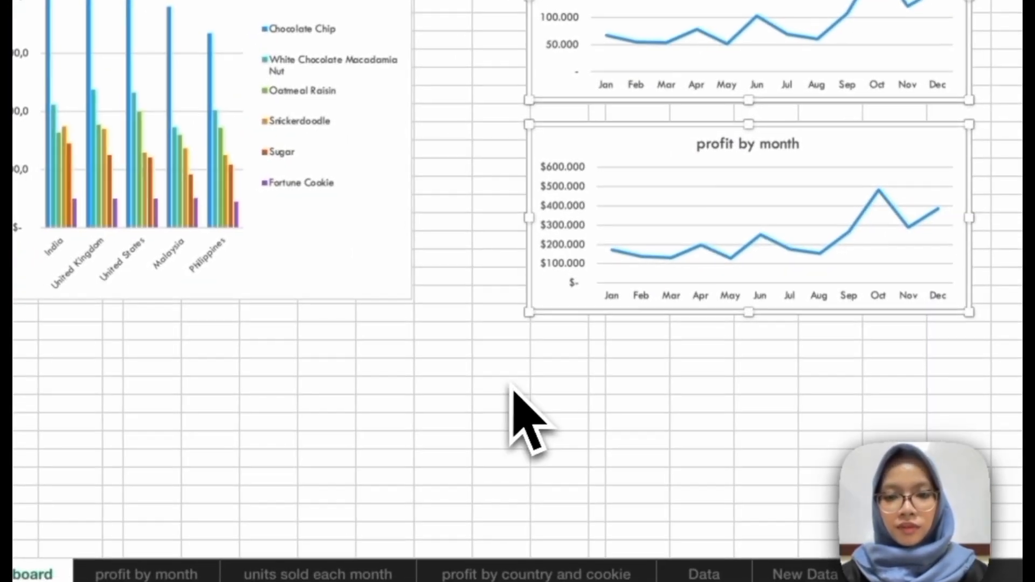
- Insert a Date timeline for the profit by market & cookie type PivotChart
{"action": "left_click", "coordinate": [357, 122]}
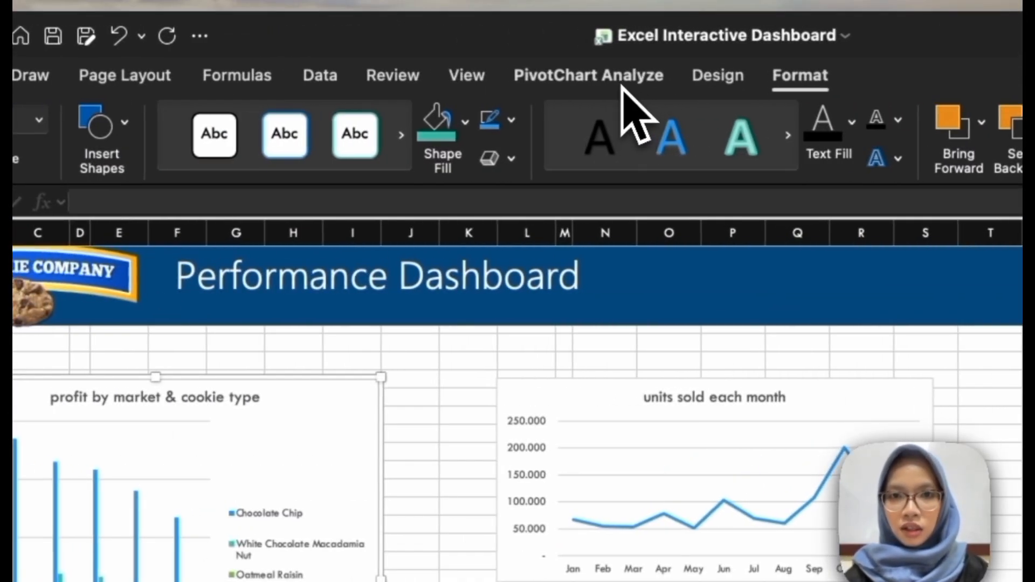
{"action": "left_click", "coordinate": [620, 78]}
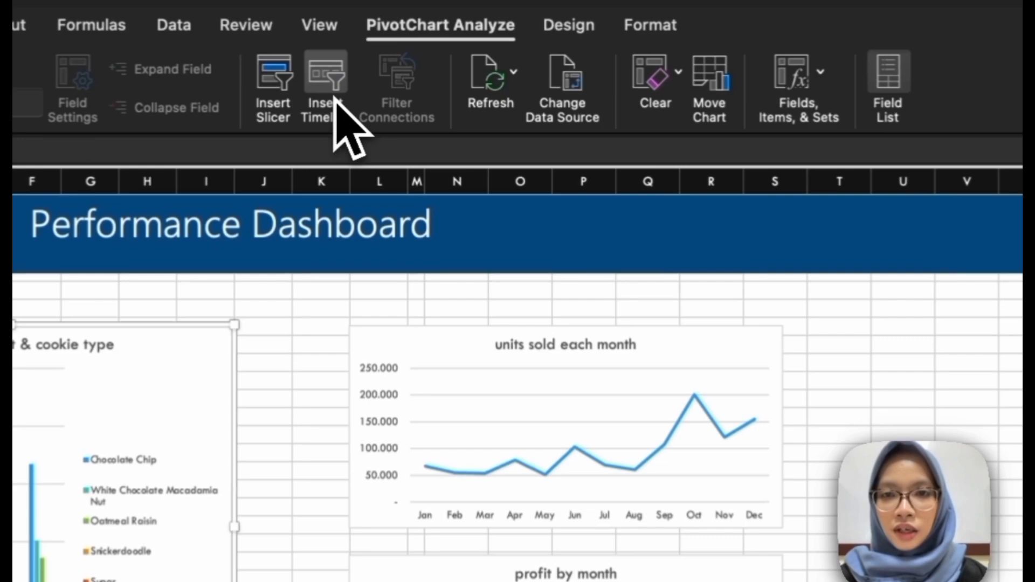
{"action": "left_click", "coordinate": [397, 83]}
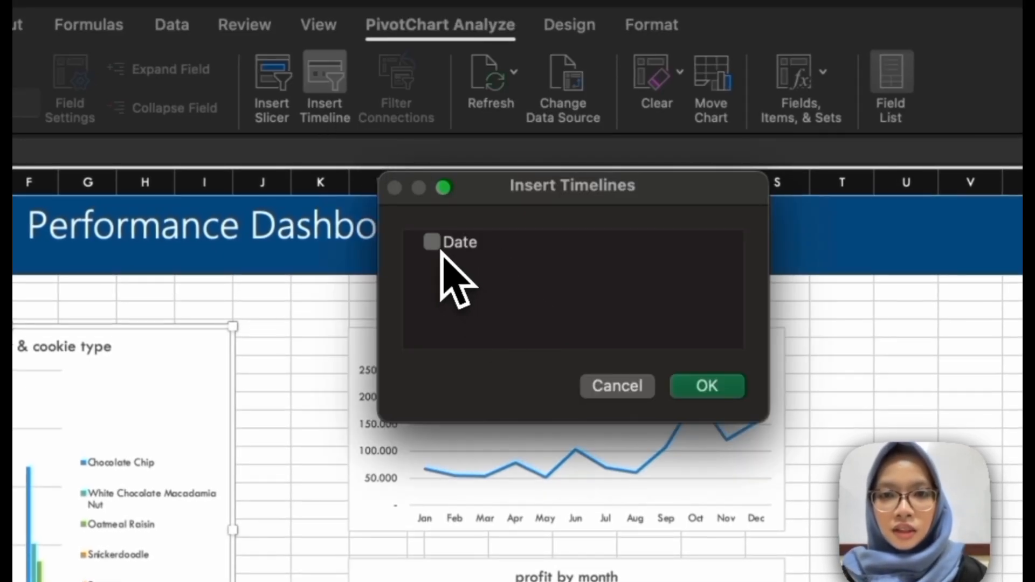
{"action": "left_click", "coordinate": [707, 386]}
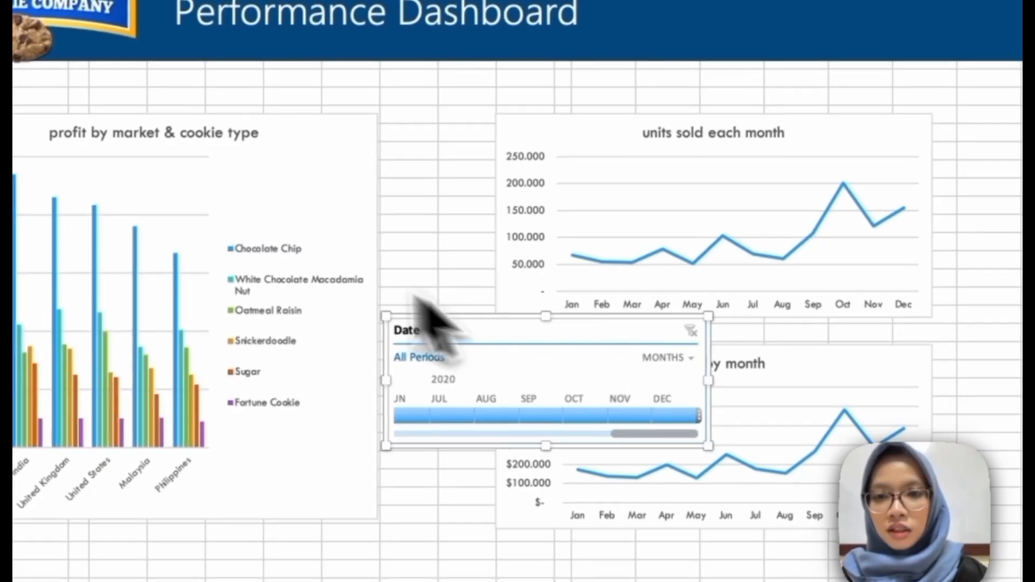
- Move the profit by market & cookie type chart right, close beside the two line charts
{"action": "left_click_drag", "start_coordinate": [275, 228], "coordinate": [362, 226]}
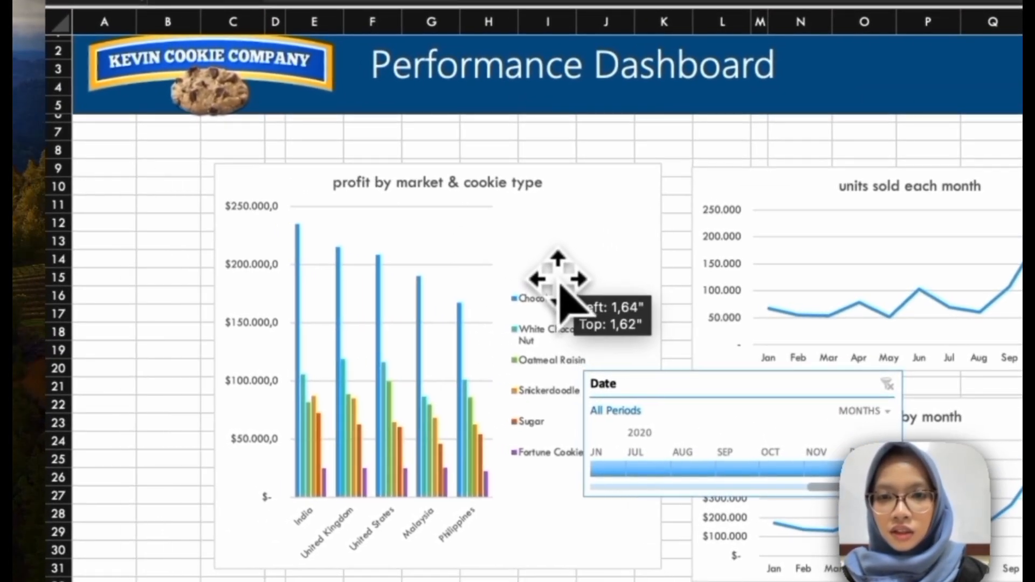
{"action": "mouse_move", "coordinate": [562, 288]}
{"action": "left_mouse_down"}
{"action": "mouse_move", "coordinate": [573, 296]}
{"action": "mouse_move", "coordinate": [573, 274]}
{"action": "left_mouse_up"}
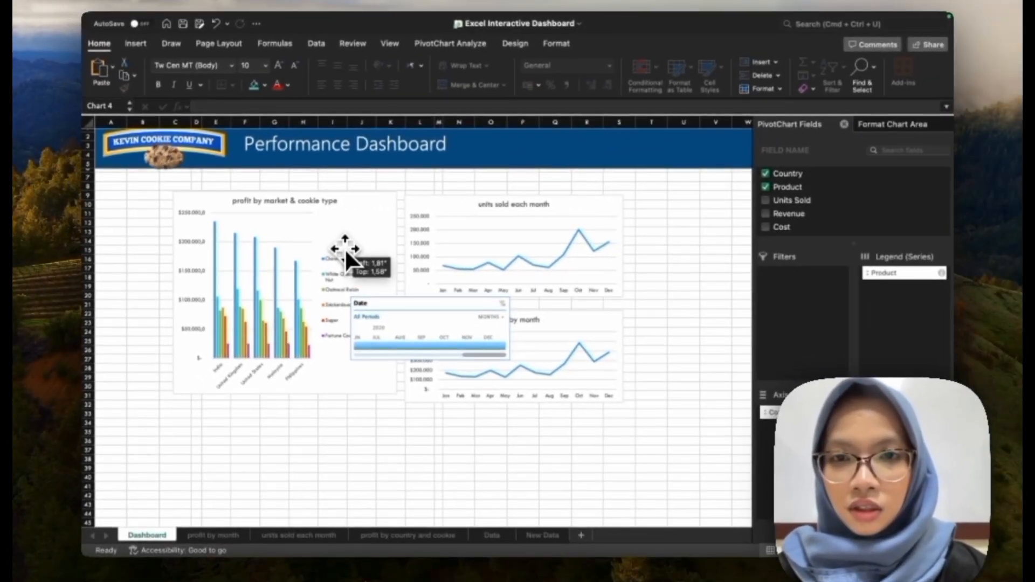
{"action": "mouse_move", "coordinate": [345, 249]}
{"action": "left_mouse_down"}
{"action": "mouse_move", "coordinate": [367, 303]}
{"action": "mouse_move", "coordinate": [348, 259]}
{"action": "left_mouse_up"}
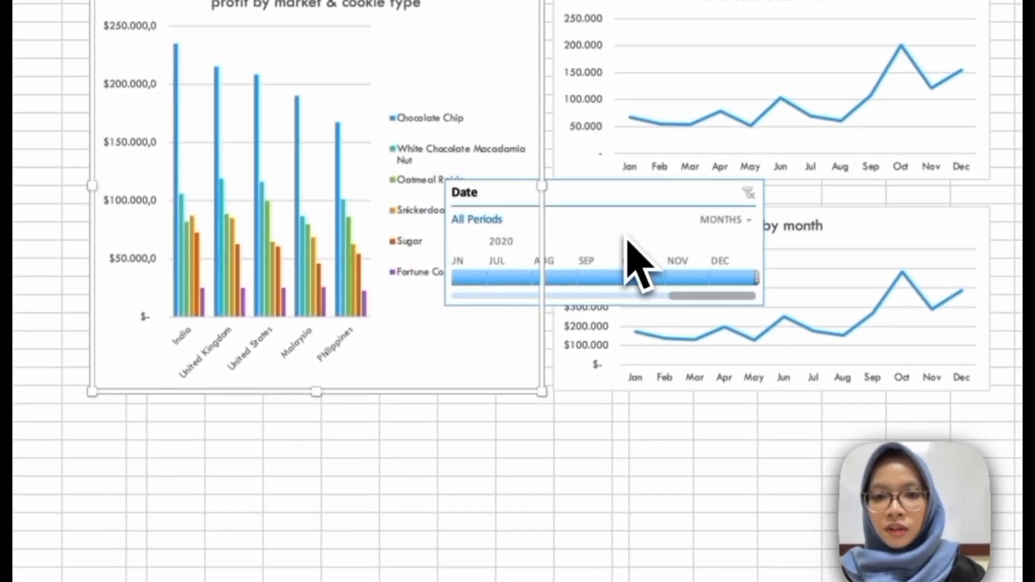
- Place the Date timeline left of the profit by market & cookie type chart, narrowed to fit columns A to C and level with the chart's top
{"action": "left_click", "coordinate": [615, 263]}
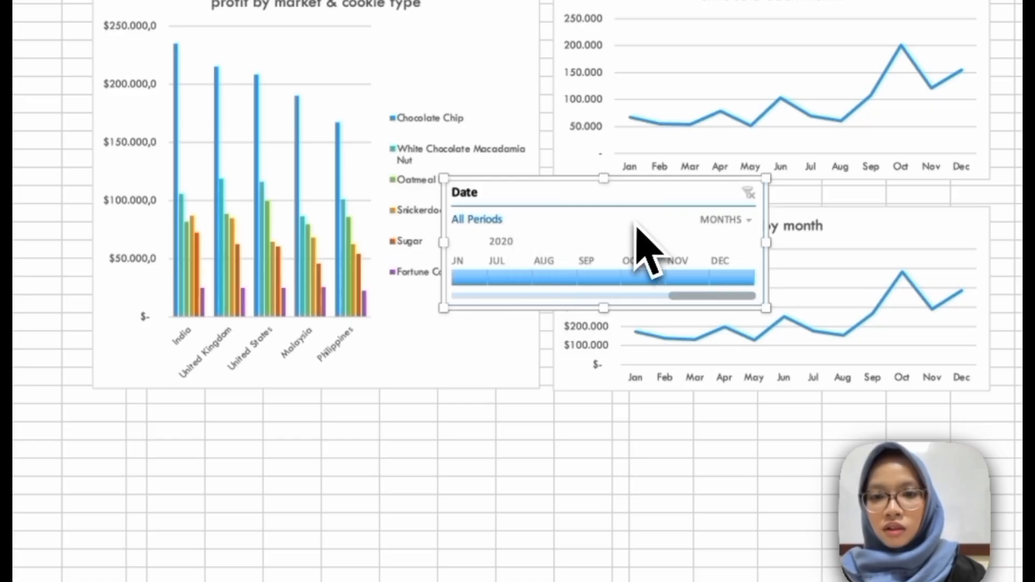
{"action": "left_click_drag", "start_coordinate": [631, 232], "coordinate": [92, 103]}
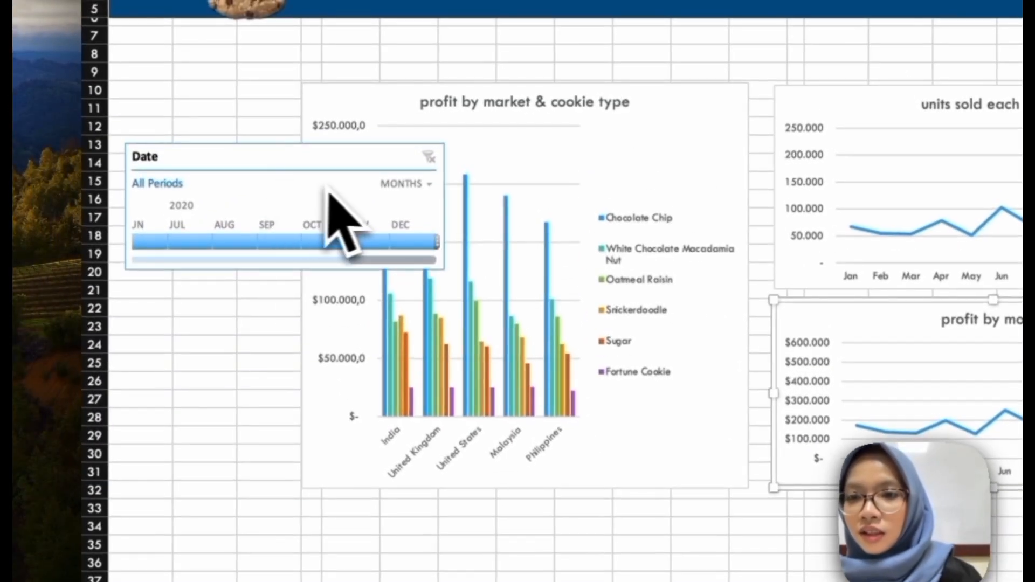
{"action": "left_click", "coordinate": [439, 196]}
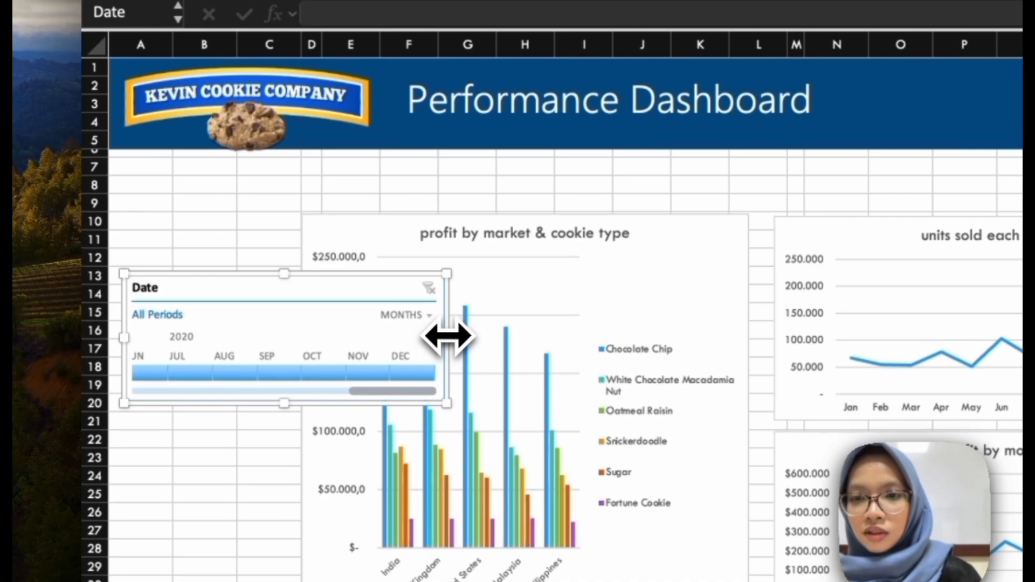
{"action": "left_click_drag", "start_coordinate": [263, 268], "coordinate": [265, 272]}
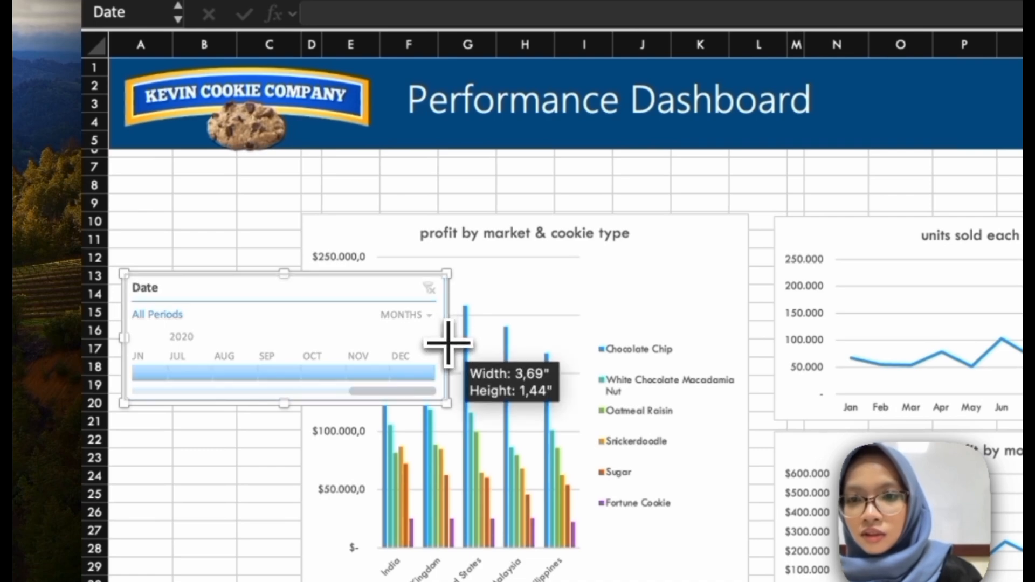
{"action": "left_click_drag", "start_coordinate": [447, 343], "coordinate": [279, 312]}
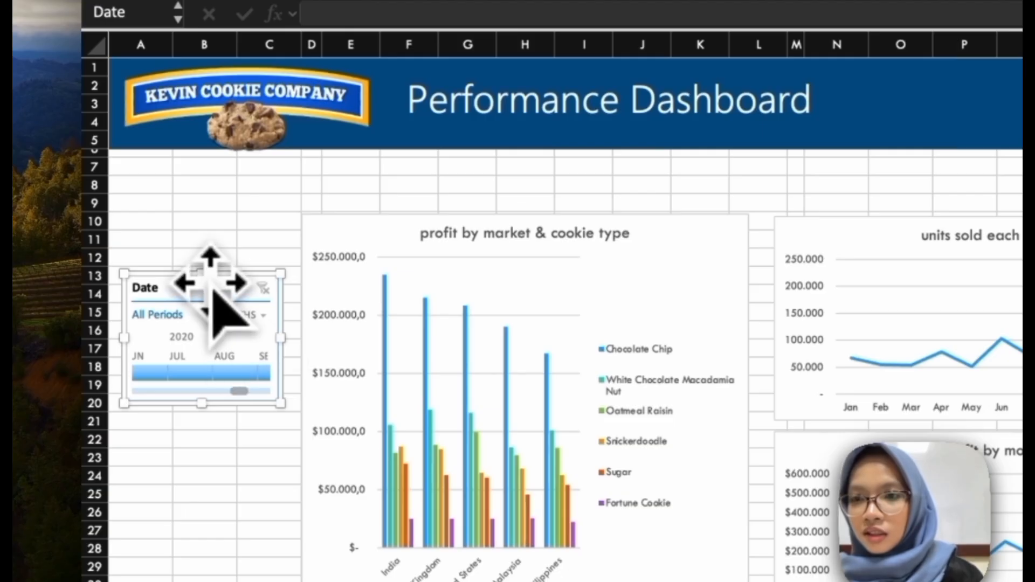
{"action": "left_click_drag", "start_coordinate": [206, 292], "coordinate": [205, 231]}
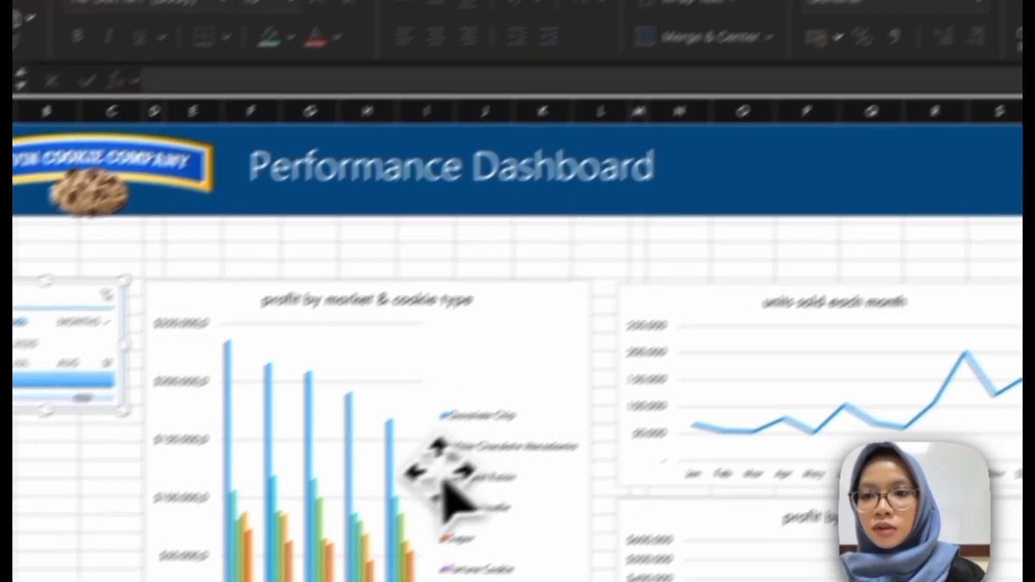
- Insert Country and Product slicers for the profit by market & cookie type PivotChart and move the Product slicer clear of the Country slicer
{"action": "left_click", "coordinate": [380, 82]}
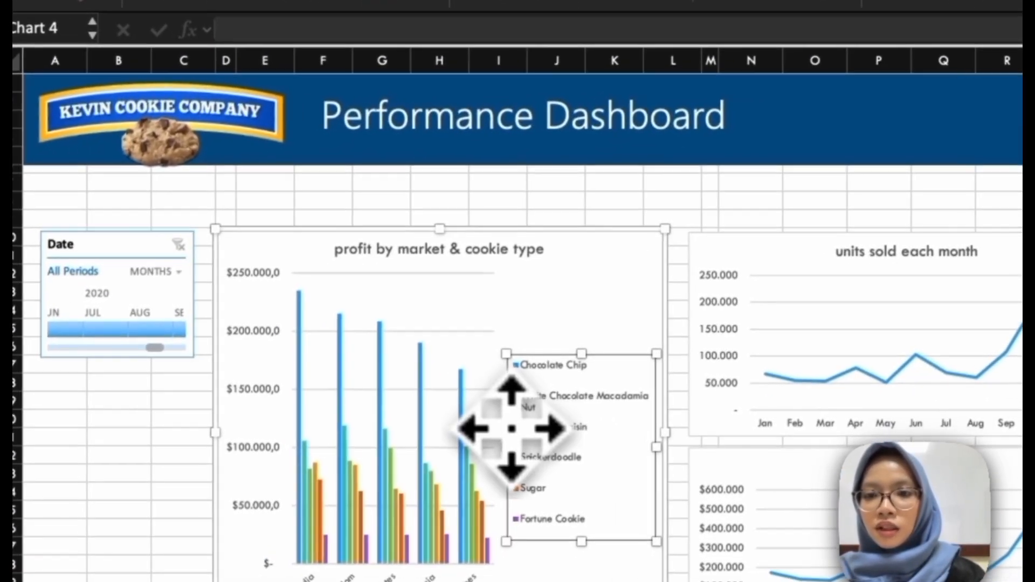
{"action": "left_click", "coordinate": [509, 305]}
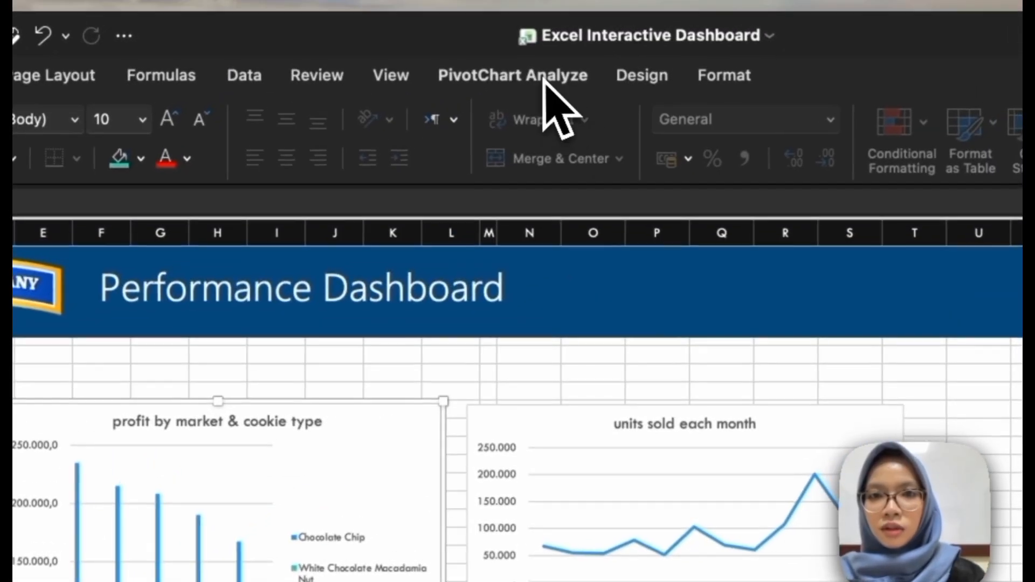
{"action": "left_click", "coordinate": [545, 82]}
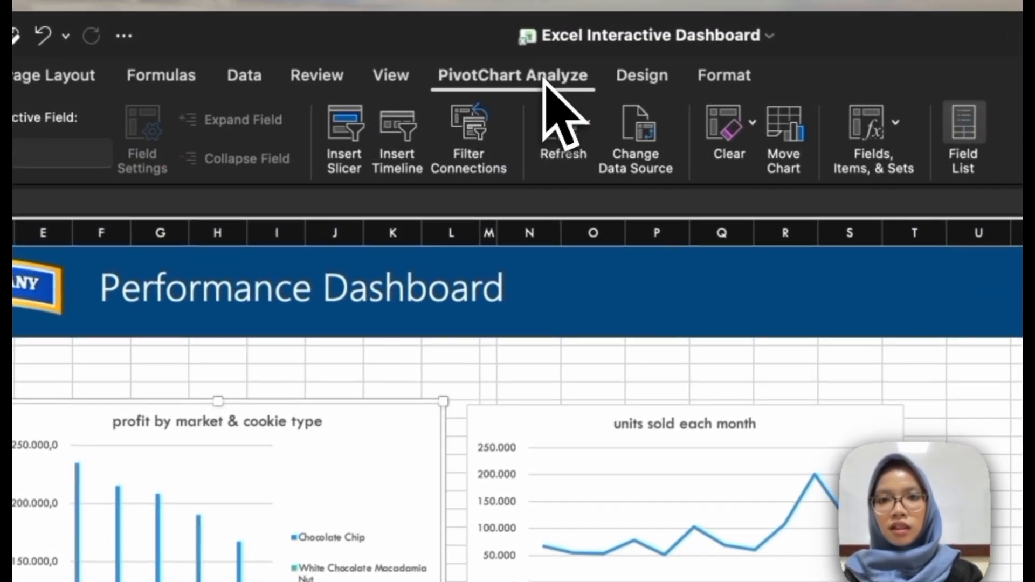
{"action": "left_click", "coordinate": [345, 129]}
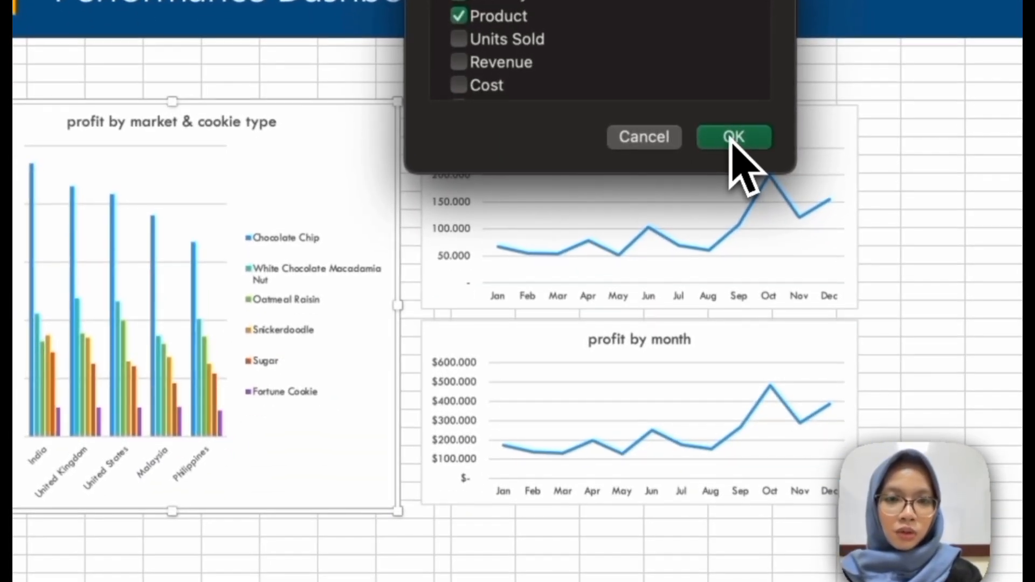
{"action": "left_click", "coordinate": [734, 137]}
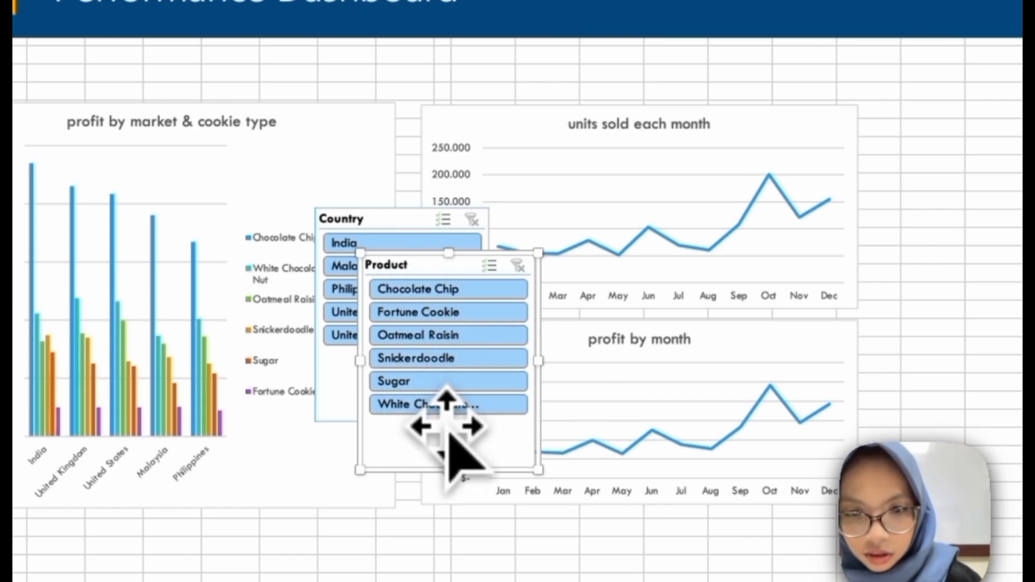
{"action": "left_click_drag", "start_coordinate": [452, 429], "coordinate": [728, 329]}
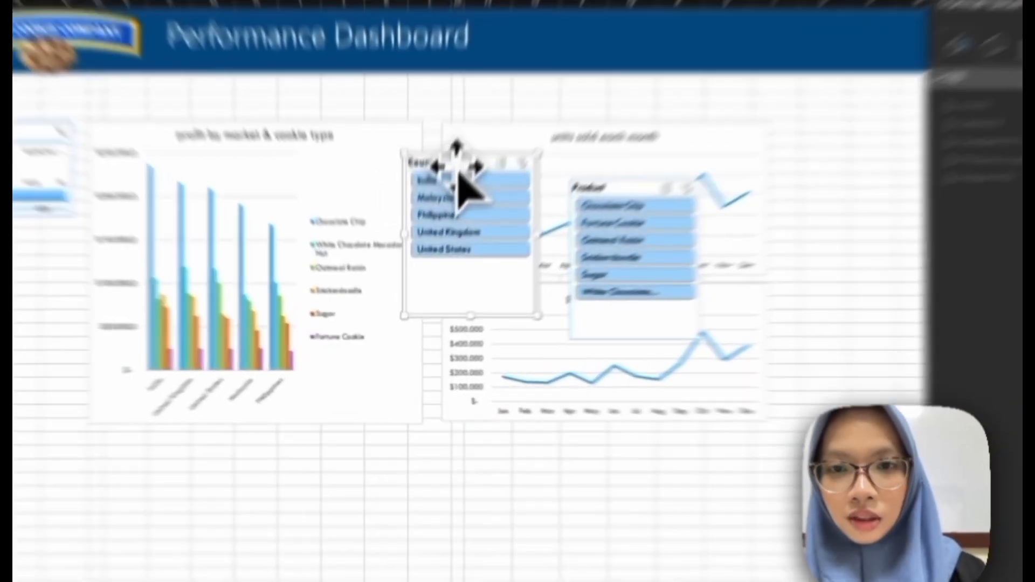
- Hide the Country slicer's header and shorten the slicer to about 1.56" high so it fits its five items
{"action": "right_click", "coordinate": [439, 233]}
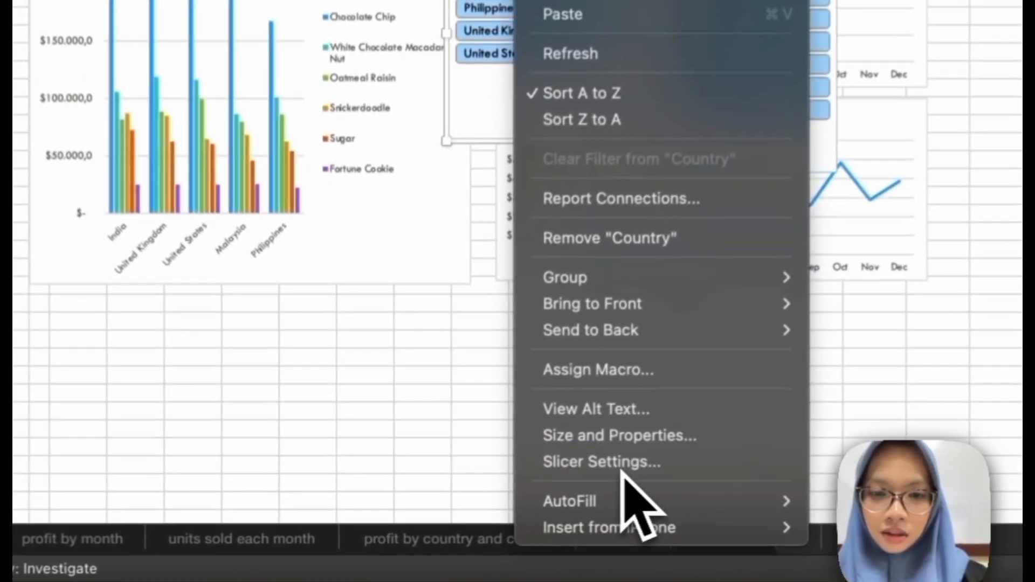
{"action": "left_click", "coordinate": [492, 497]}
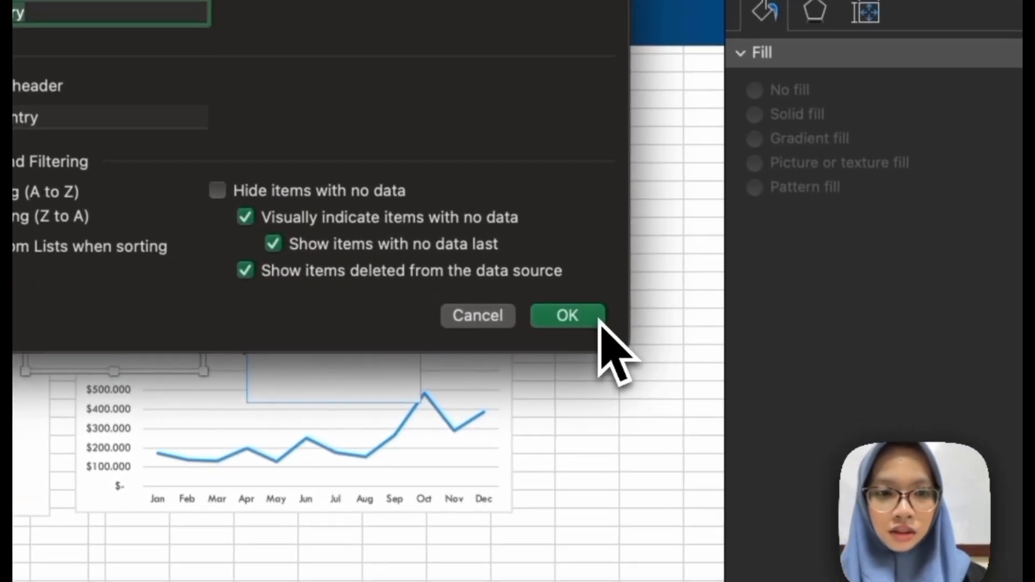
{"action": "left_click", "coordinate": [939, 408]}
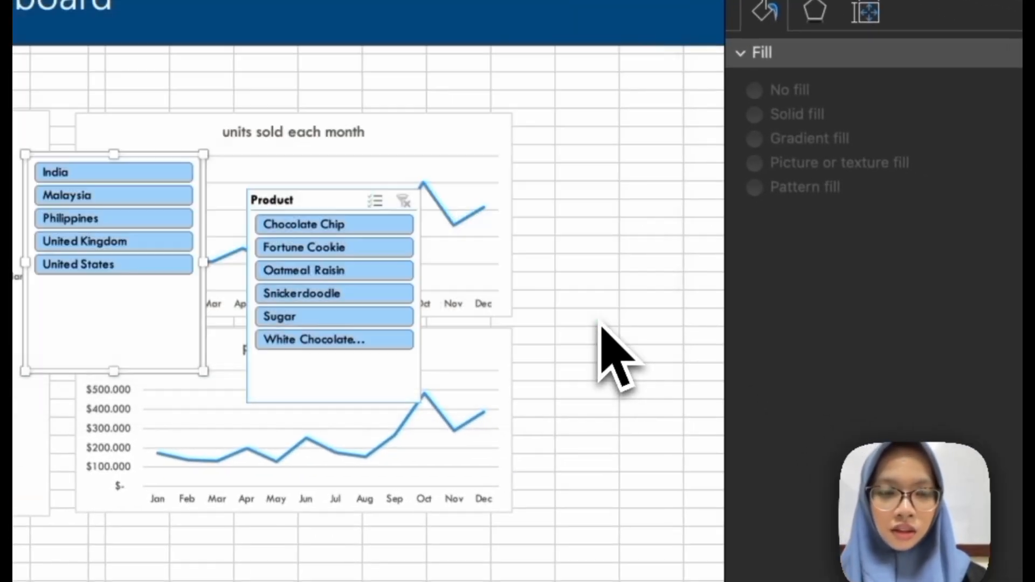
{"action": "scroll", "coordinate": [615, 351], "scroll_direction": "right", "scroll_amount": 5}
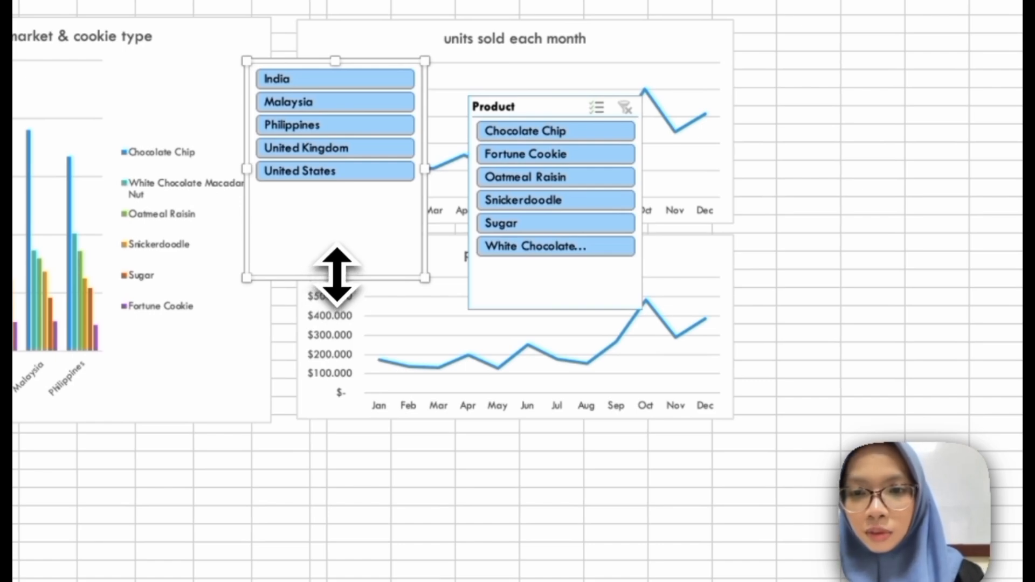
{"action": "left_click_drag", "start_coordinate": [337, 278], "coordinate": [341, 200]}
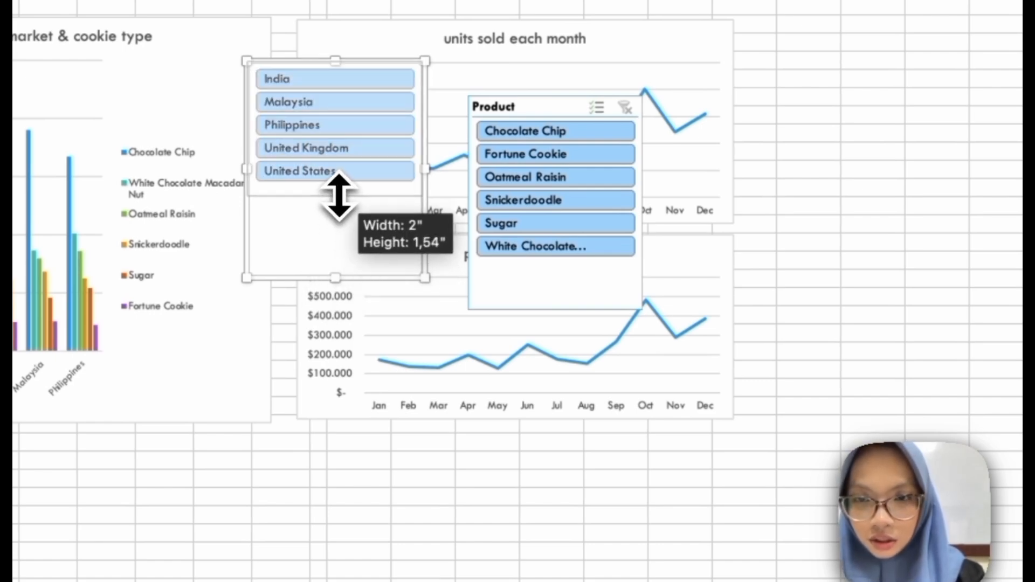
{"action": "left_click_drag", "start_coordinate": [343, 197], "coordinate": [344, 198]}
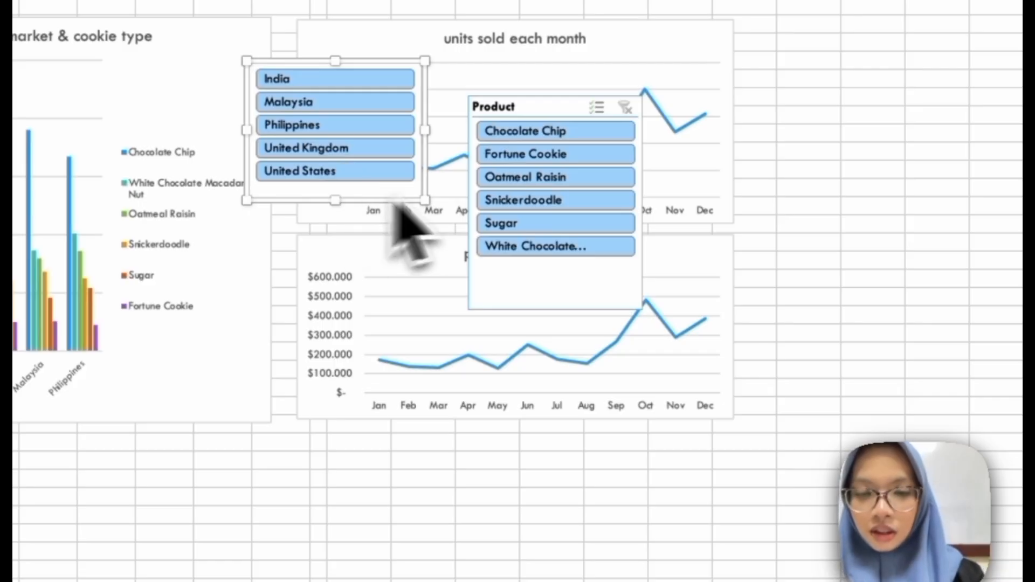
- Hide the Product slicer's header and shorten the slicer to about 1.85" high so it fits its six items
{"action": "left_click", "coordinate": [561, 108]}
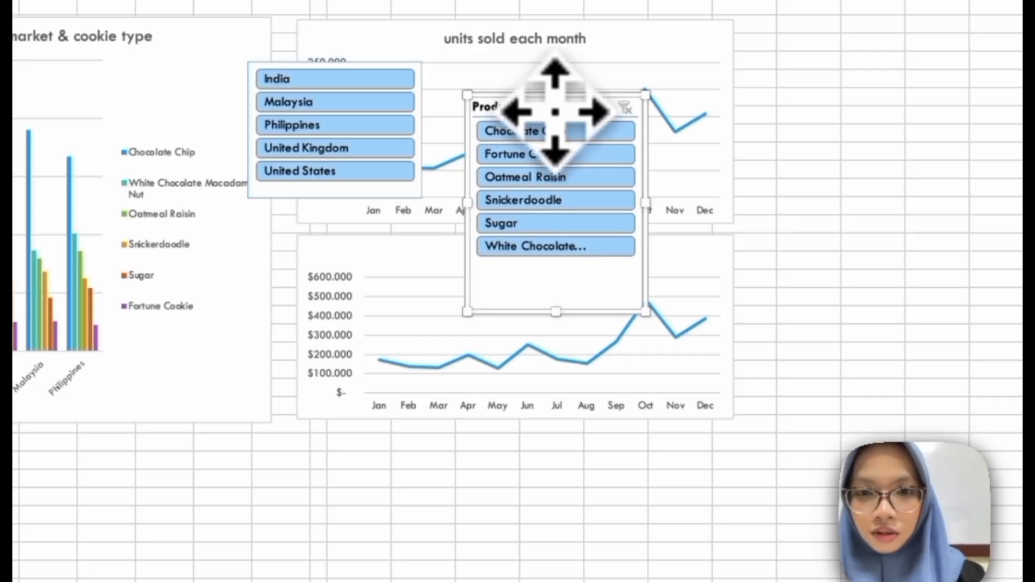
{"action": "right_click", "coordinate": [555, 112]}
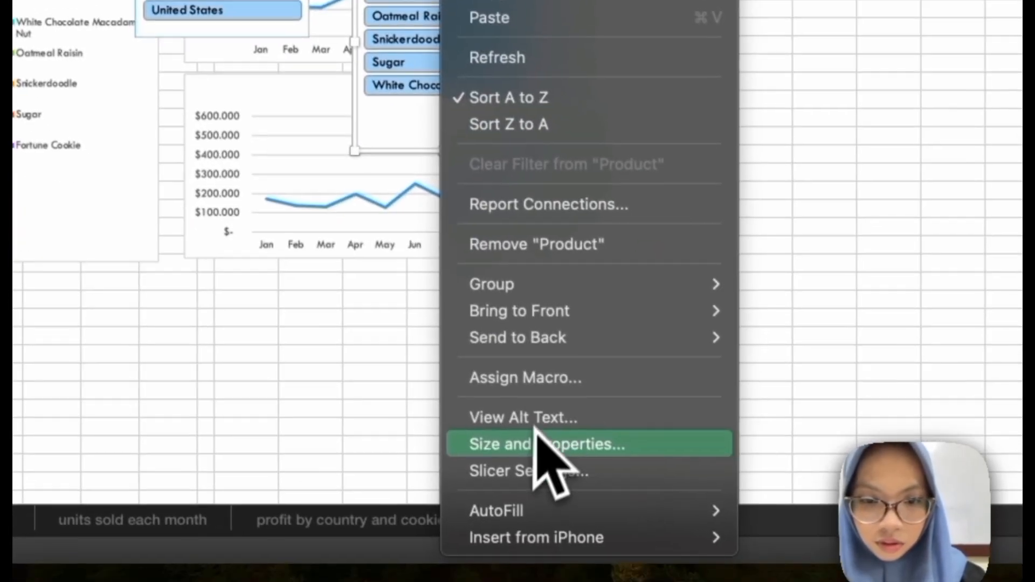
{"action": "left_click", "coordinate": [548, 477]}
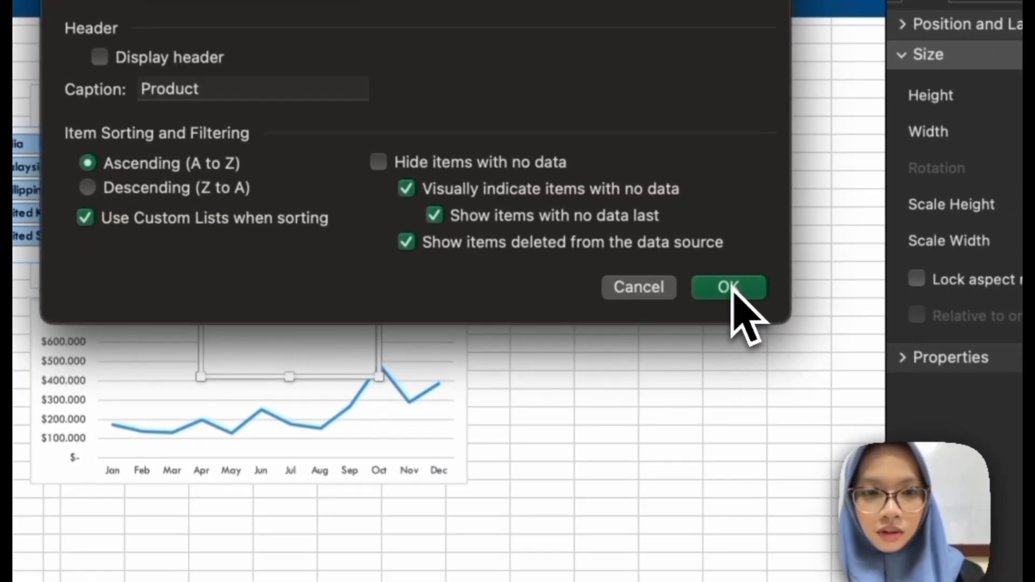
{"action": "left_click", "coordinate": [922, 413]}
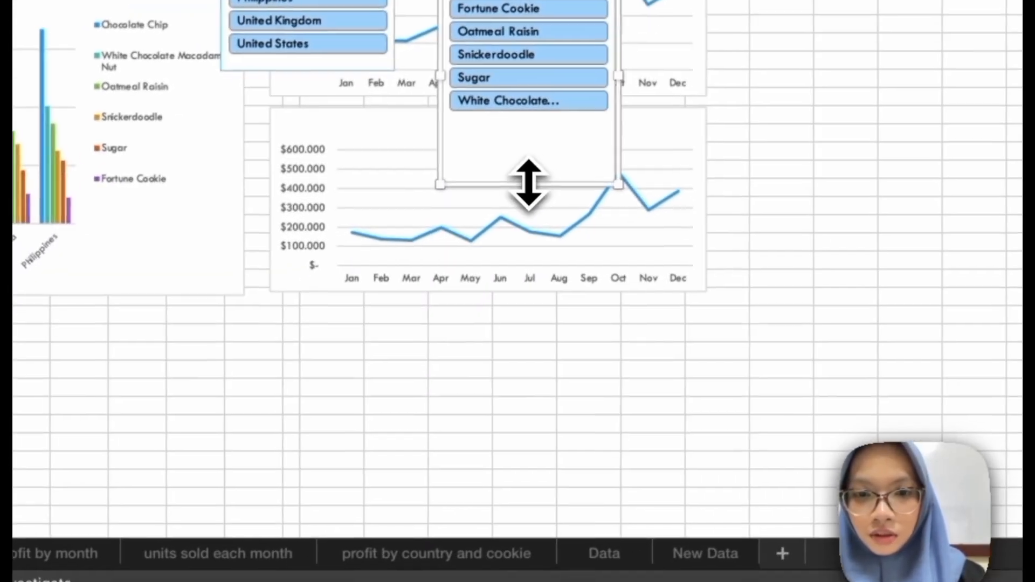
{"action": "left_click_drag", "start_coordinate": [290, 377], "coordinate": [289, 359]}
{"action": "left_click_drag", "start_coordinate": [531, 164], "coordinate": [528, 129]}
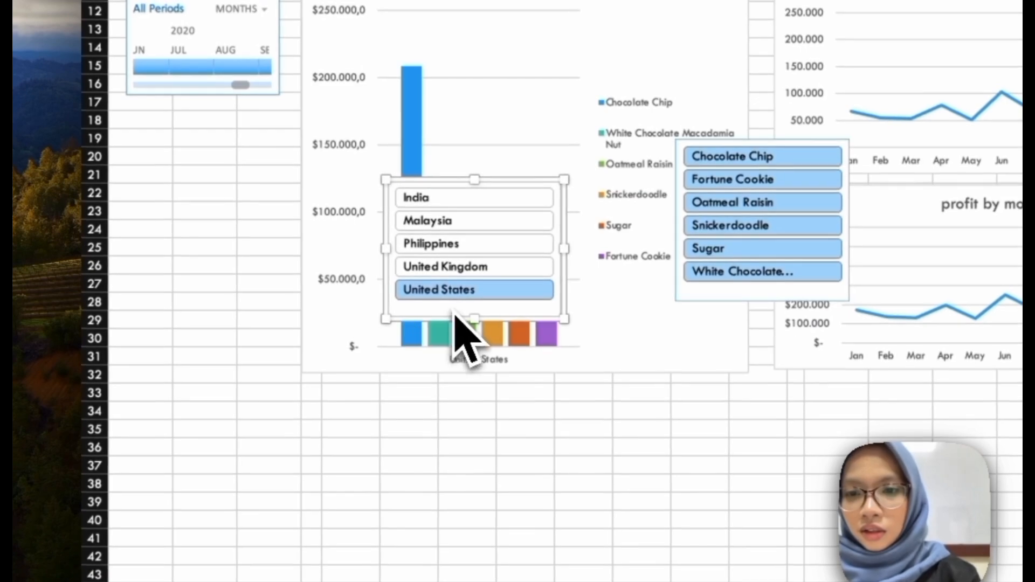
- Place a copy of the Country slicer directly below the Date timeline, over columns A to C
{"action": "left_click_drag", "start_coordinate": [452, 317], "coordinate": [190, 243]}
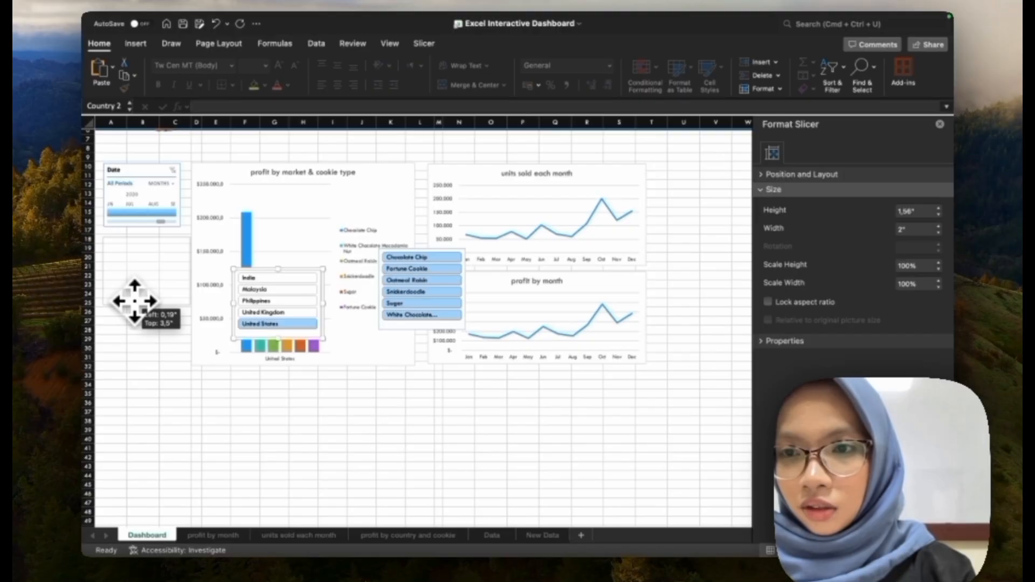
{"action": "left_click_drag", "start_coordinate": [135, 301], "coordinate": [135, 301]}
{"action": "scroll", "coordinate": [135, 301], "scroll_direction": "up", "scroll_amount": 2}
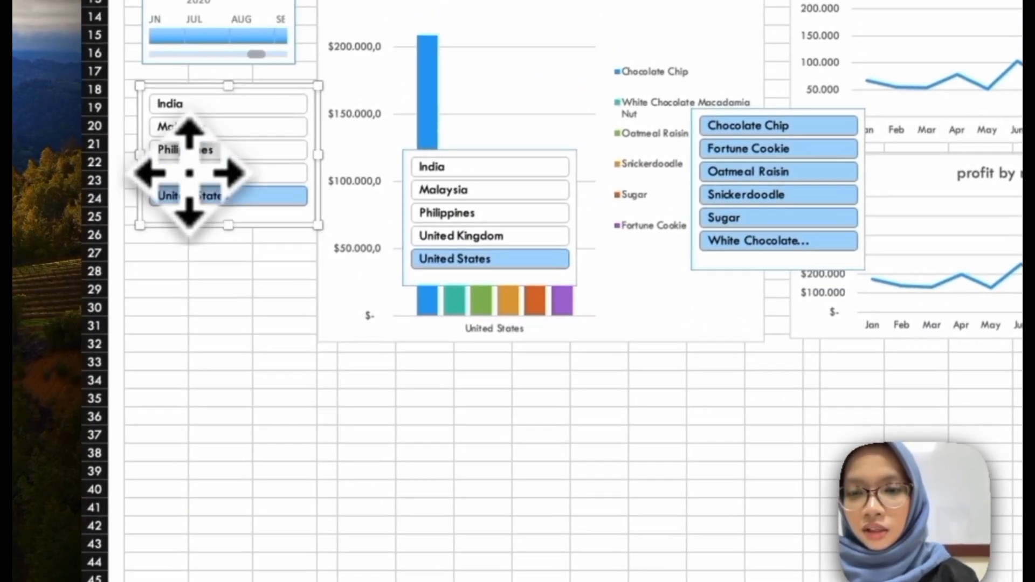
{"action": "scroll", "coordinate": [189, 173], "scroll_direction": "right", "scroll_amount": 1}
- Remove the original Country slicer lying over the profit by market & cookie type chart
{"action": "left_click", "coordinate": [545, 286]}
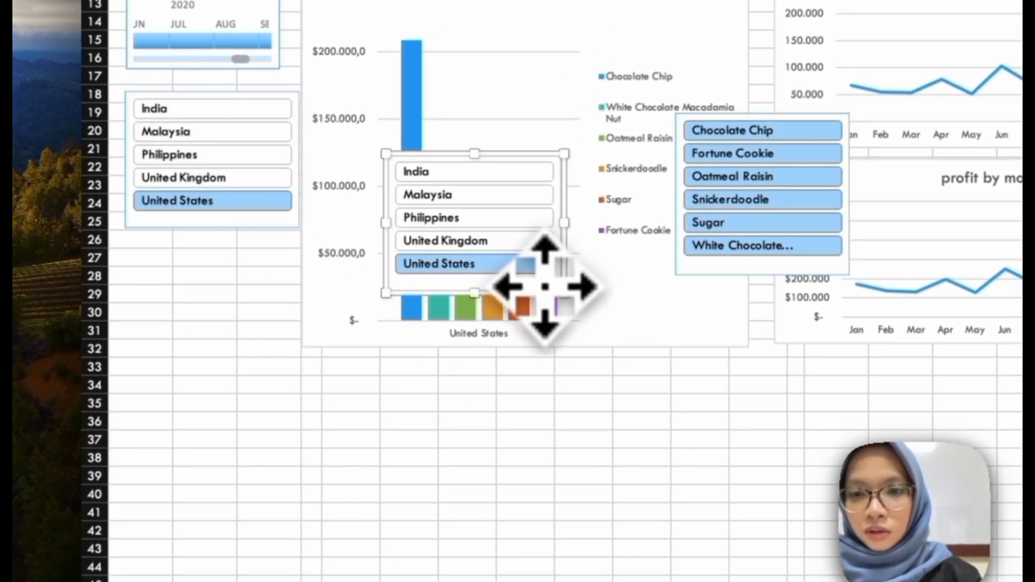
{"action": "right_click", "coordinate": [537, 294]}
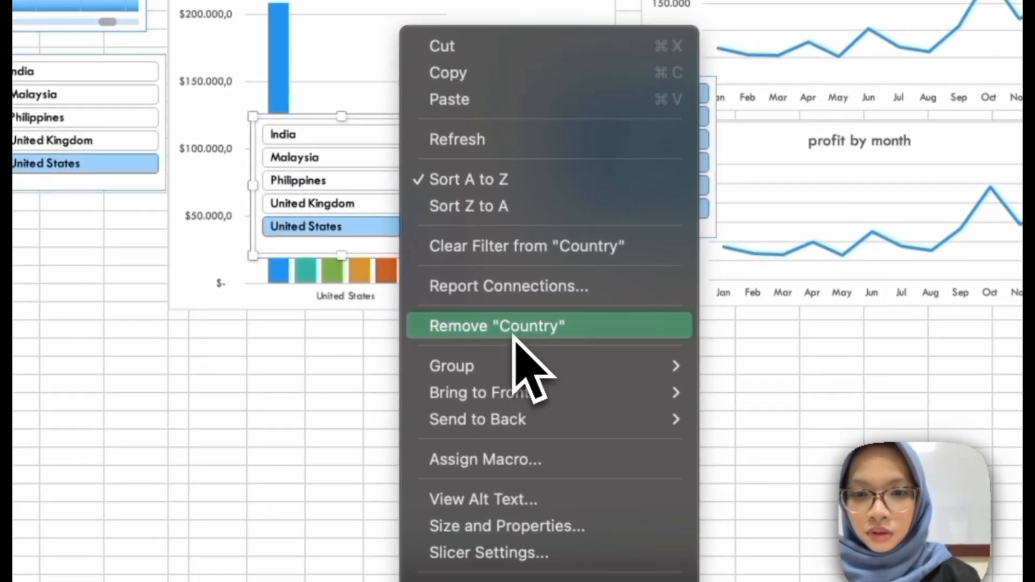
{"action": "left_click", "coordinate": [514, 326]}
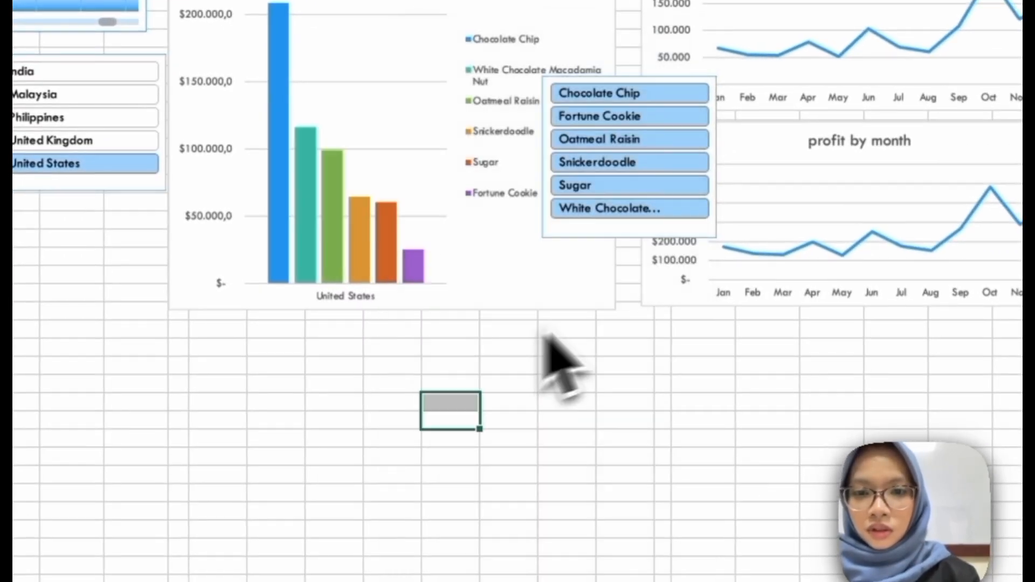
- Place a copy of the Product slicer directly below the Country slicer, over columns A to C
{"action": "left_click", "coordinate": [655, 237]}
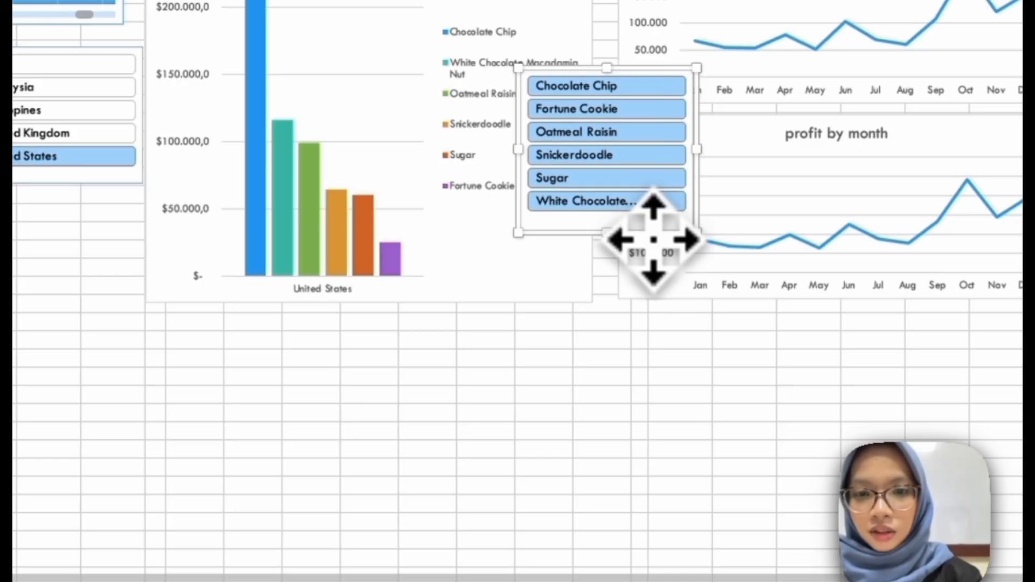
{"action": "right_click", "coordinate": [654, 240]}
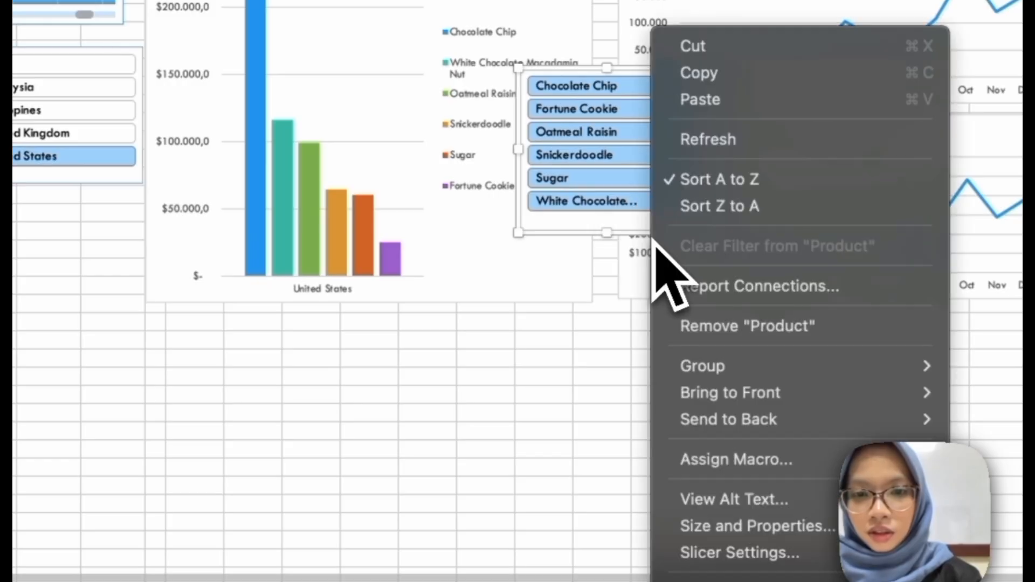
{"action": "left_click", "coordinate": [612, 248]}
{"action": "left_click_drag", "start_coordinate": [612, 212], "coordinate": [172, 282]}
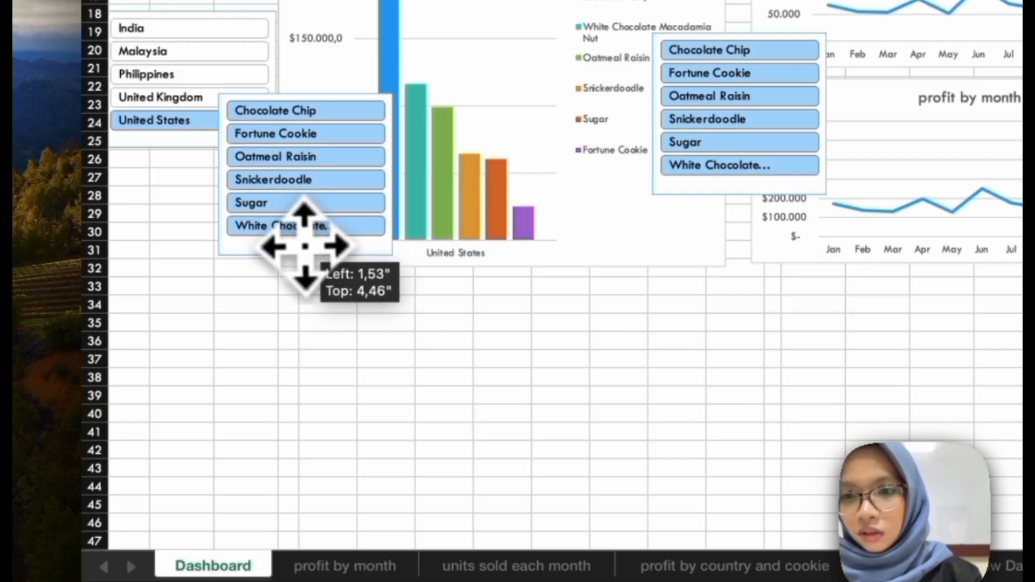
{"action": "left_click_drag", "start_coordinate": [305, 246], "coordinate": [261, 233]}
{"action": "scroll", "coordinate": [263, 236], "scroll_direction": "up", "scroll_amount": 1}
{"action": "scroll", "coordinate": [262, 235], "scroll_direction": "left", "scroll_amount": 1}
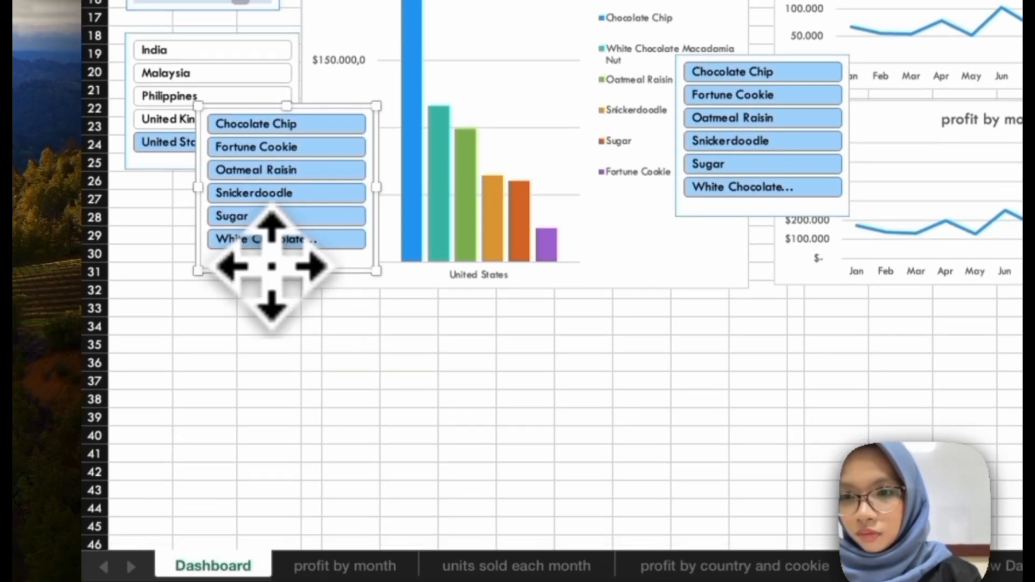
{"action": "left_click_drag", "start_coordinate": [271, 267], "coordinate": [197, 331]}
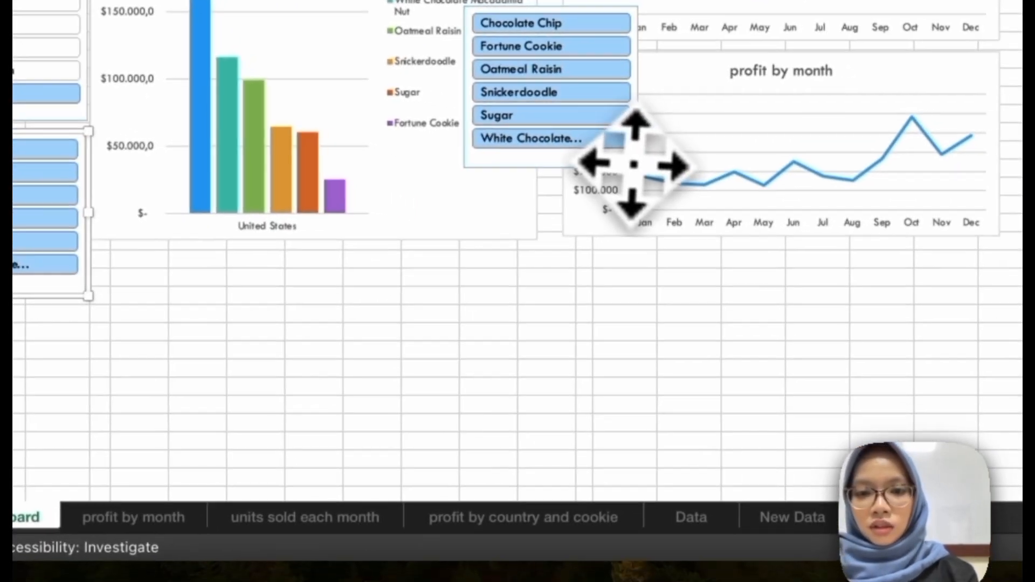
- Remove the original Product slicer lying between the profit by market & cookie type chart and the line charts
{"action": "left_click", "coordinate": [843, 212]}
{"action": "right_click", "coordinate": [626, 163]}
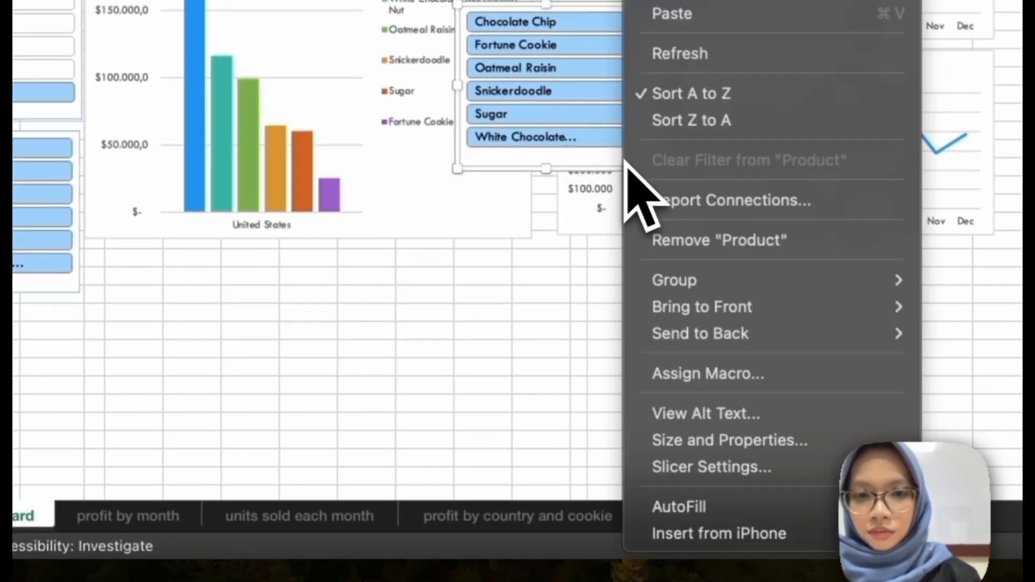
{"action": "left_click", "coordinate": [712, 248]}
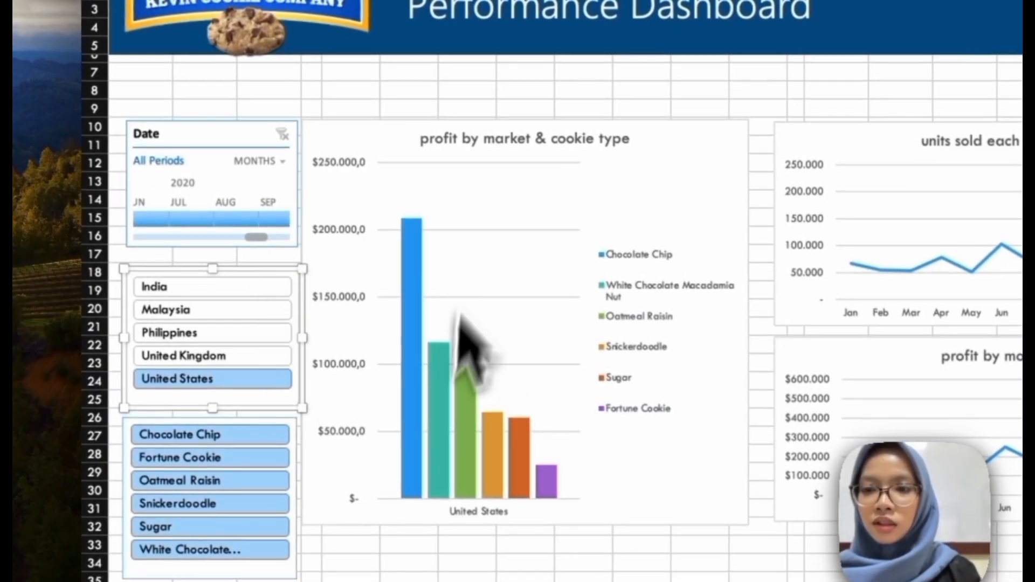
- Set the Country slicer's height to 1.44" and width to 1.96", and check that its items still fit
{"action": "scroll", "coordinate": [266, 196], "scroll_direction": "down", "scroll_amount": 3}
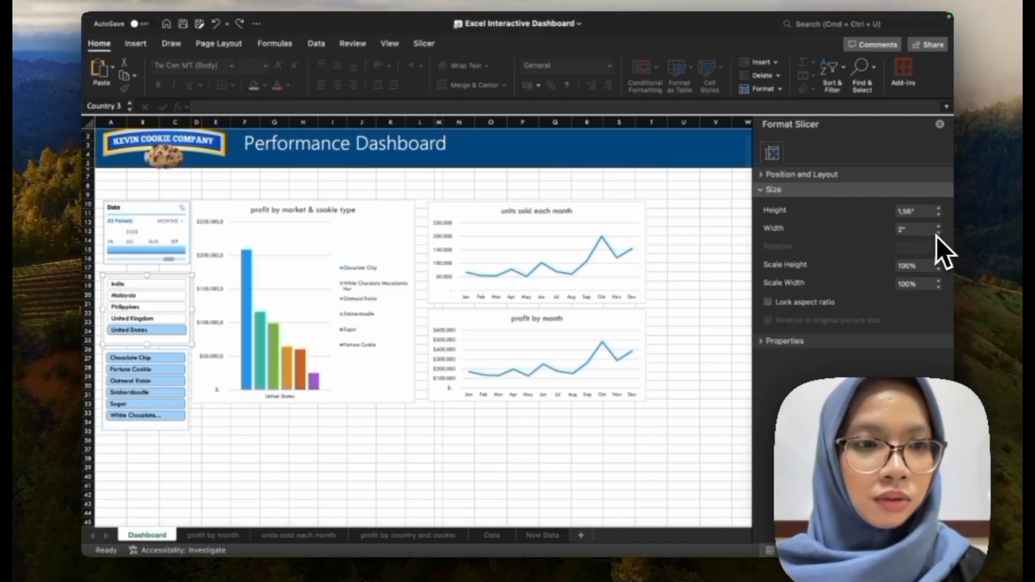
{"action": "left_click", "coordinate": [913, 210]}
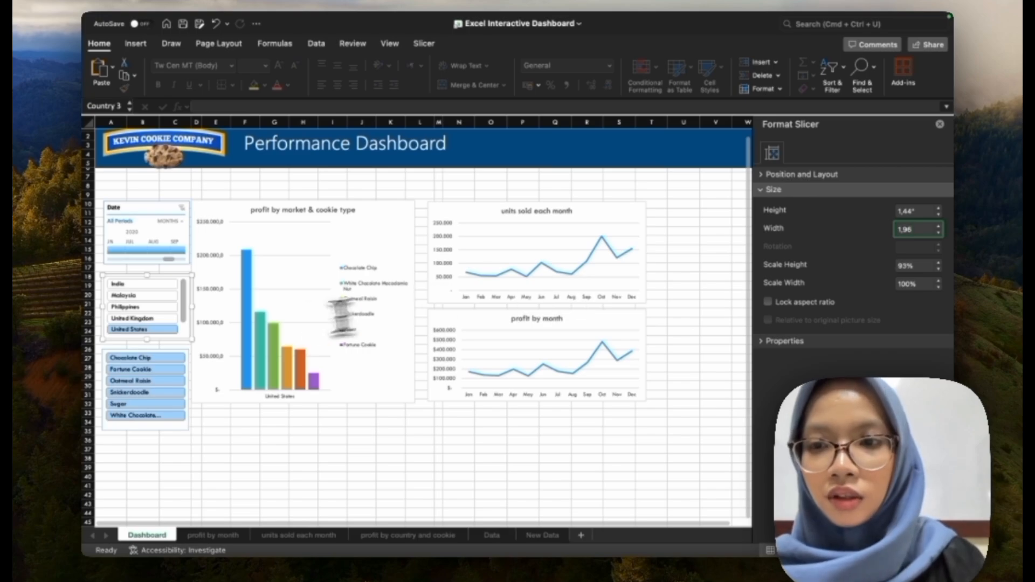
{"action": "left_click", "coordinate": [175, 353]}
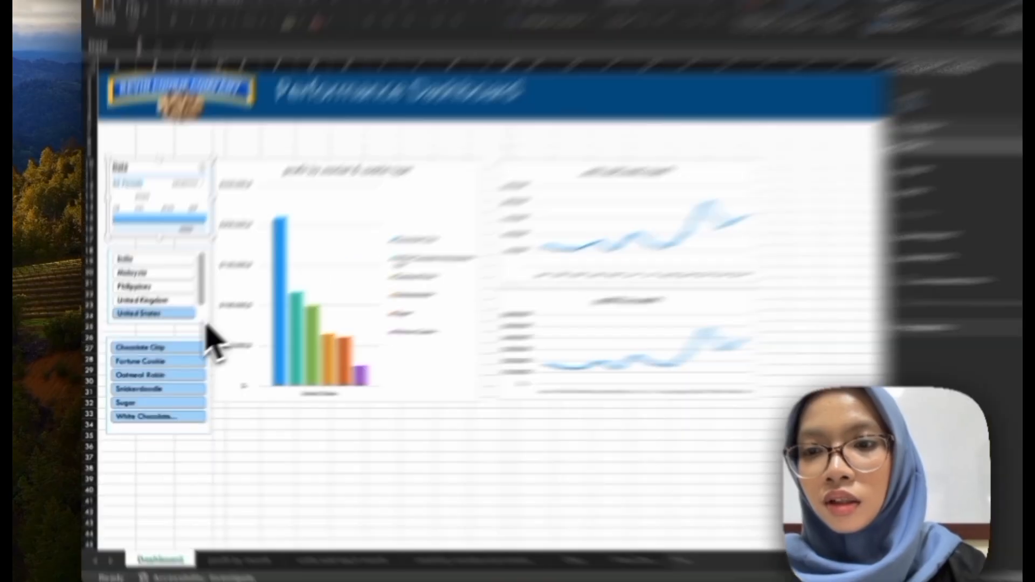
{"action": "scroll", "coordinate": [178, 321], "scroll_direction": "down", "scroll_amount": 1}
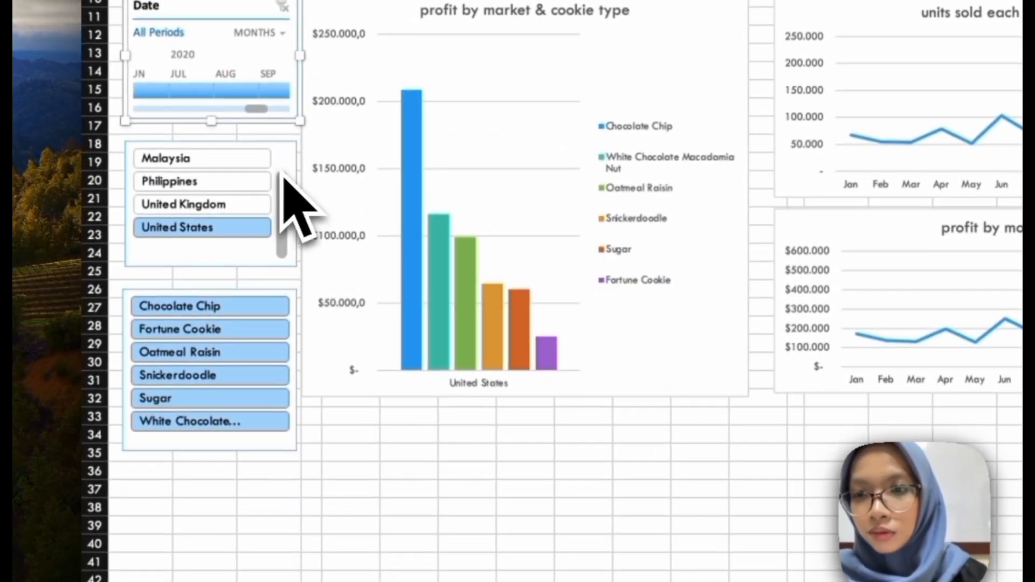
{"action": "scroll", "coordinate": [279, 154], "scroll_direction": "up", "scroll_amount": 1}
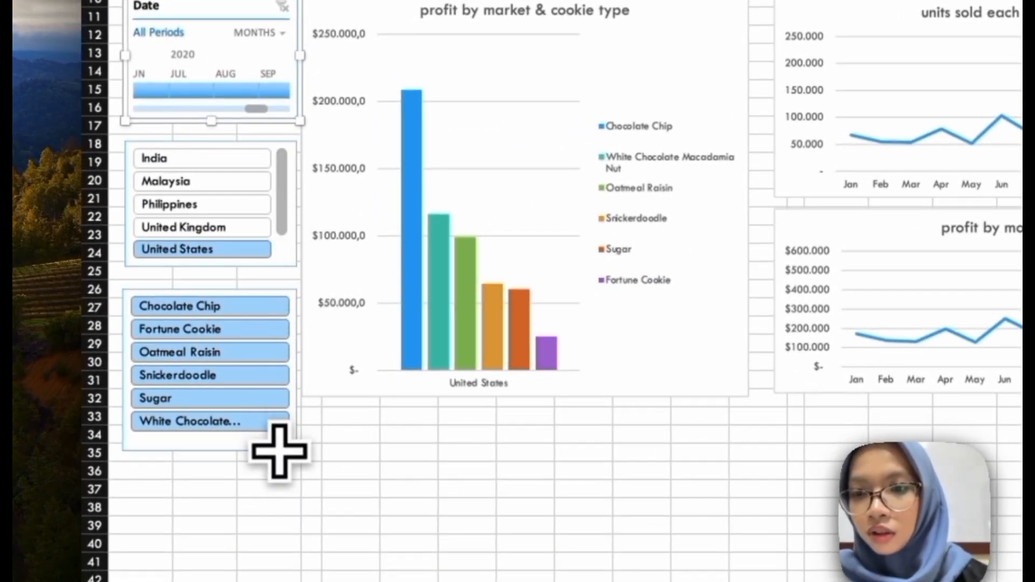
- Set the Product slicer's height to 1.44" and match its width to the Country slicer
{"action": "left_click", "coordinate": [226, 448]}
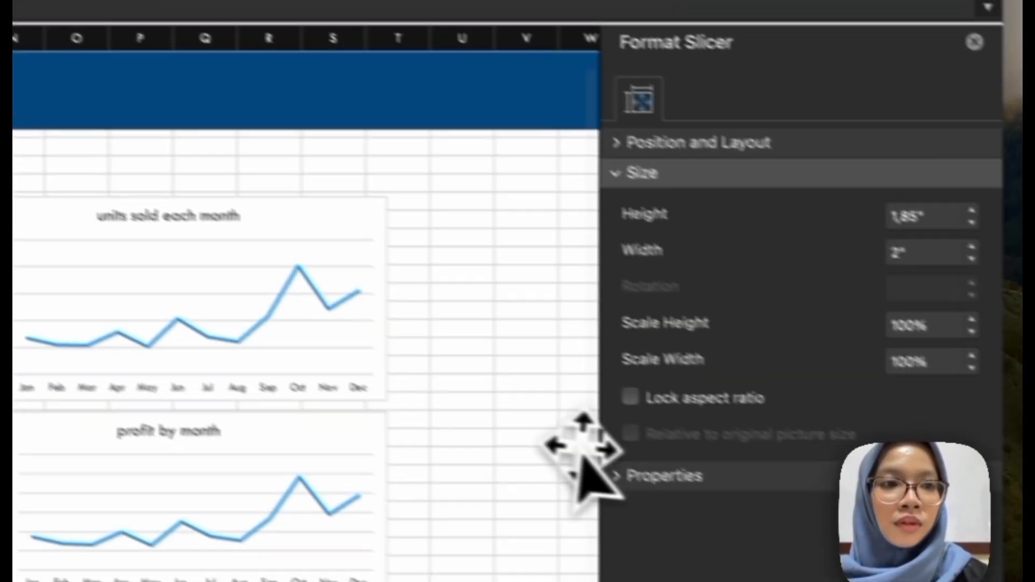
{"action": "left_click", "coordinate": [923, 221]}
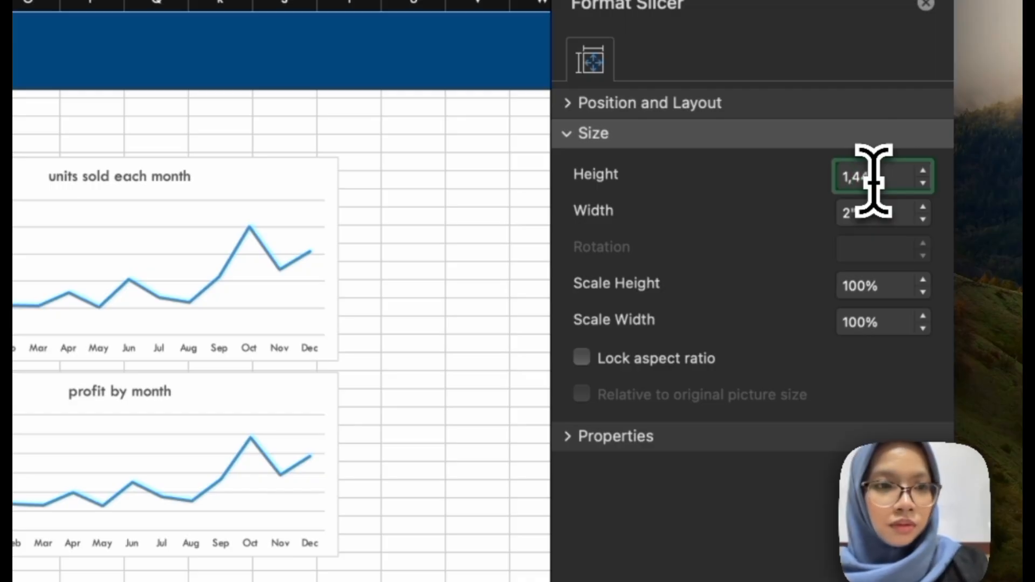
{"action": "left_click", "coordinate": [859, 215]}
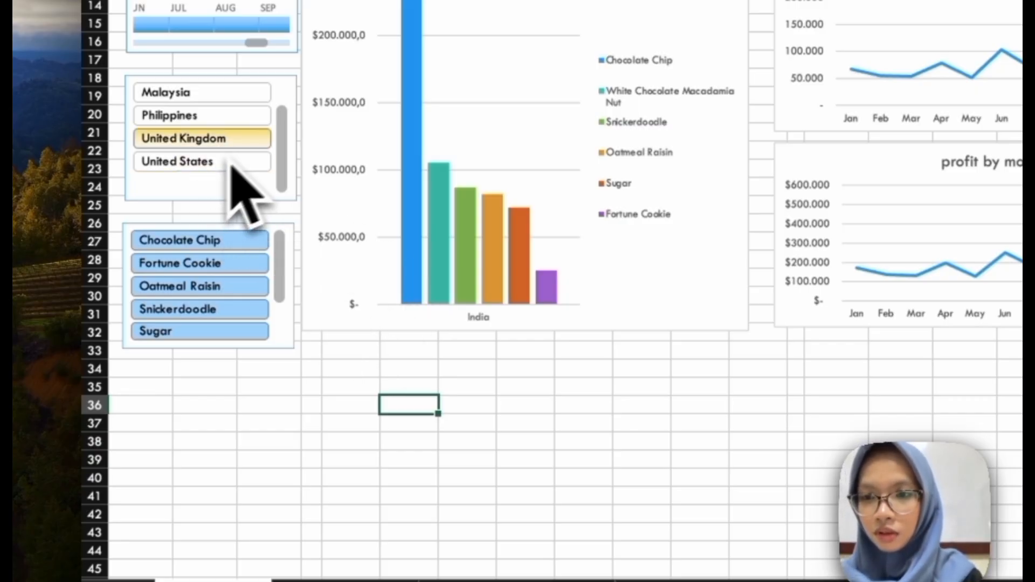
- Connect the Country slicer to the profit by month and units sold each month PivotTables as well
{"action": "scroll", "coordinate": [286, 103], "scroll_direction": "up", "scroll_amount": 1}
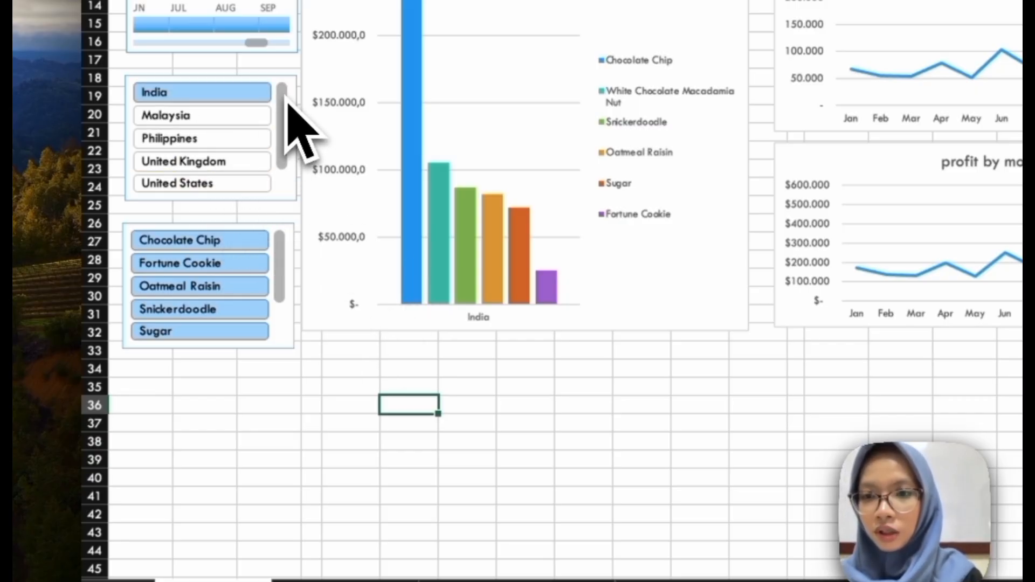
{"action": "left_click", "coordinate": [278, 203]}
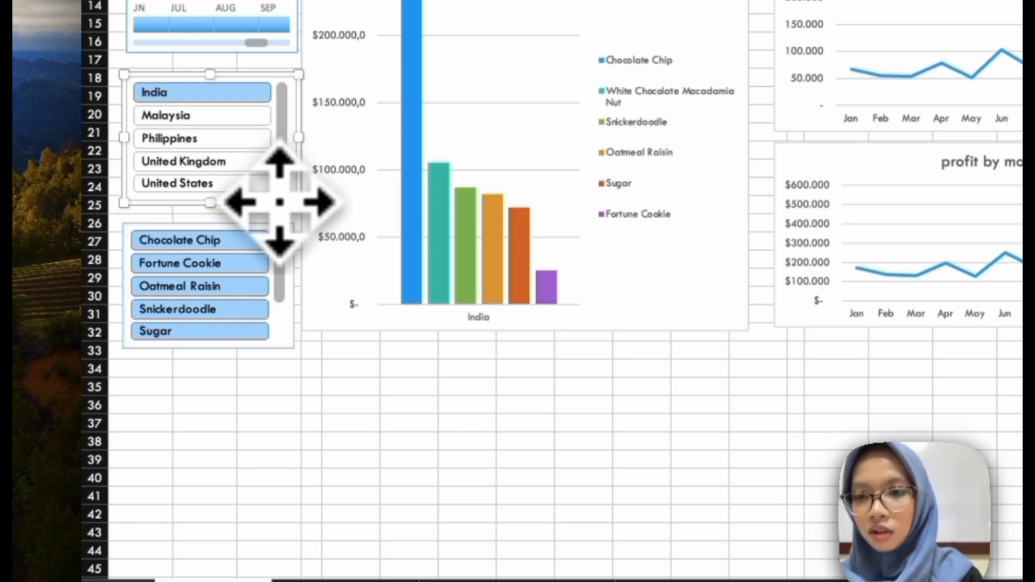
{"action": "right_click", "coordinate": [280, 202]}
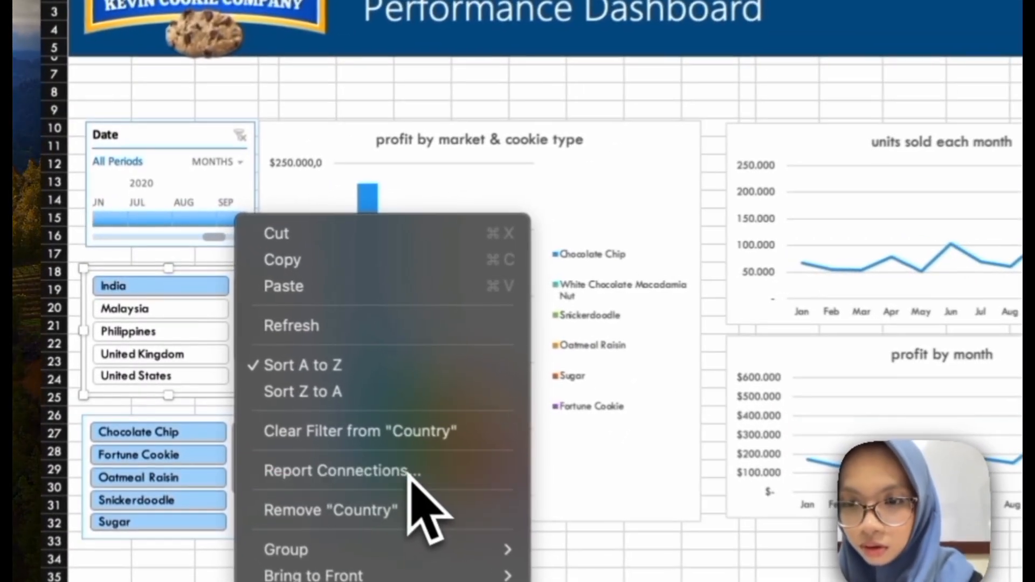
{"action": "left_click", "coordinate": [410, 470]}
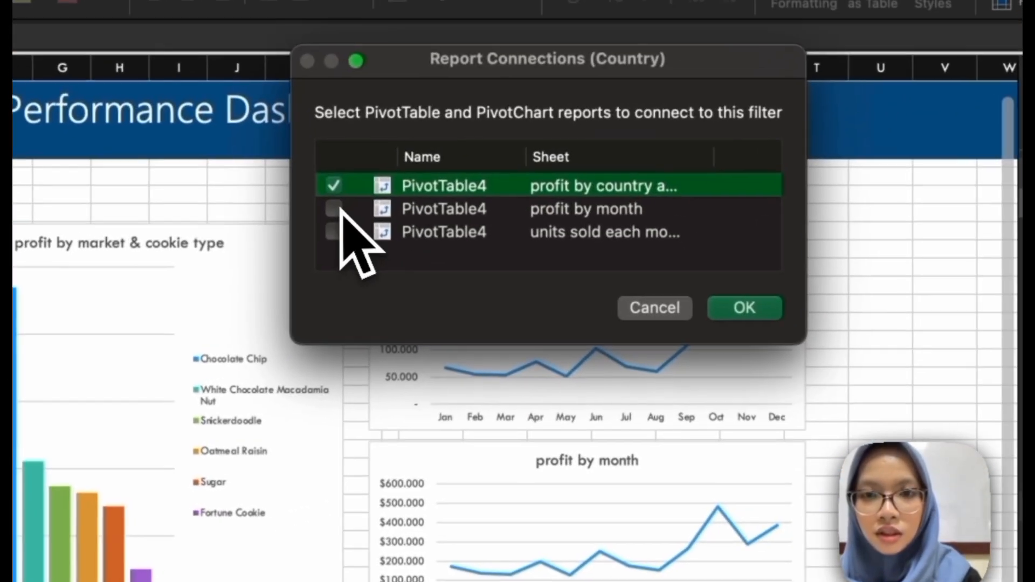
{"action": "left_click", "coordinate": [609, 130]}
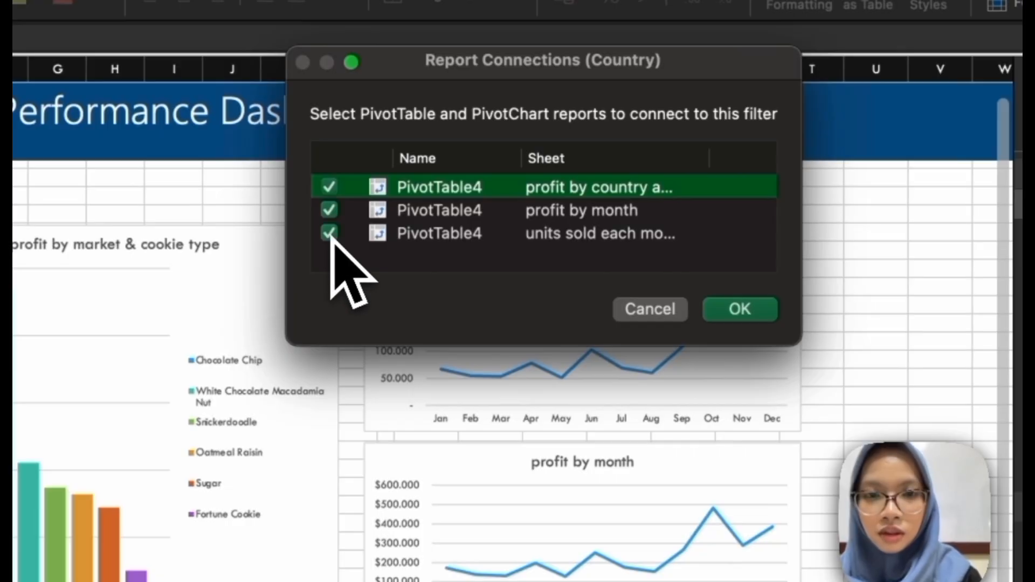
{"action": "left_click", "coordinate": [736, 314]}
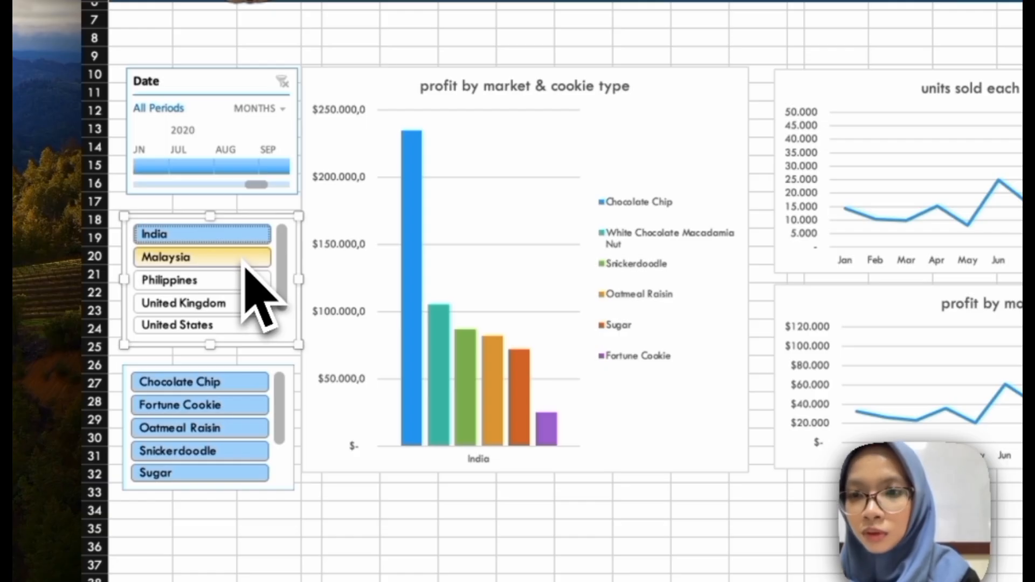
- Filter the dashboard by Malaysia, Philippines, United Kingdom and United States in turn to check that all three charts respond
{"action": "left_click", "coordinate": [245, 261]}
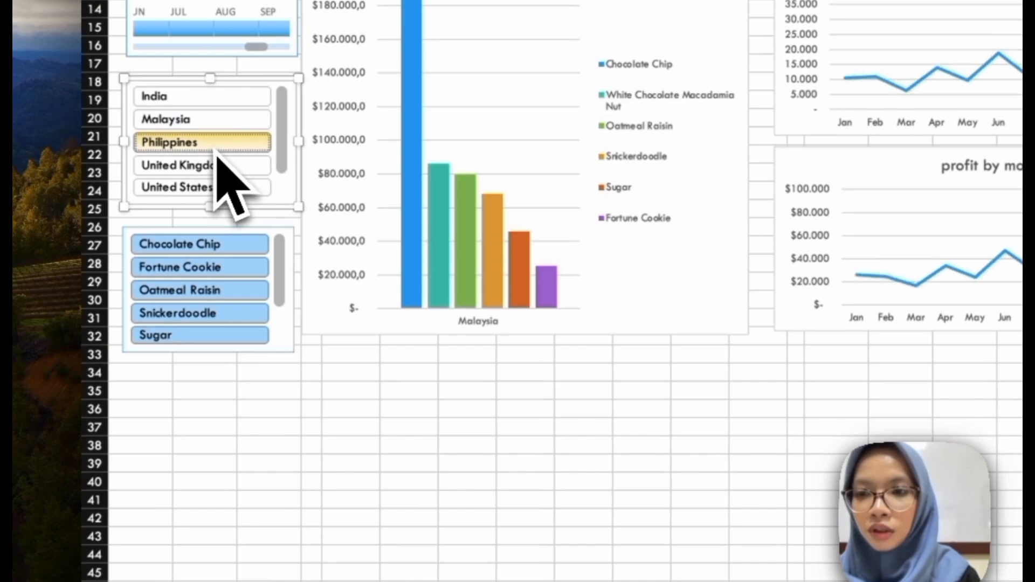
{"action": "left_click", "coordinate": [50, 231]}
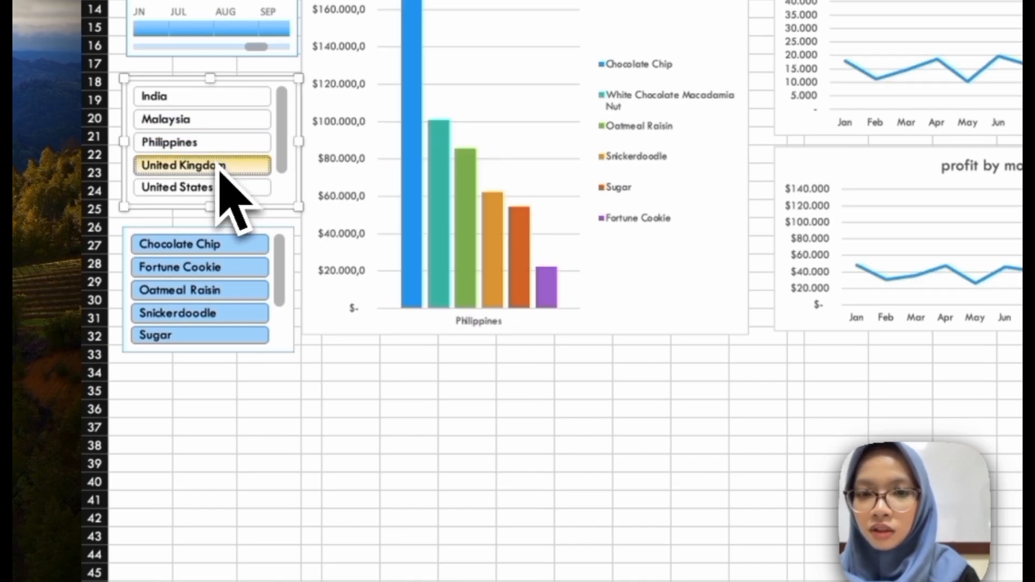
{"action": "left_click", "coordinate": [221, 167]}
{"action": "left_click", "coordinate": [227, 187]}
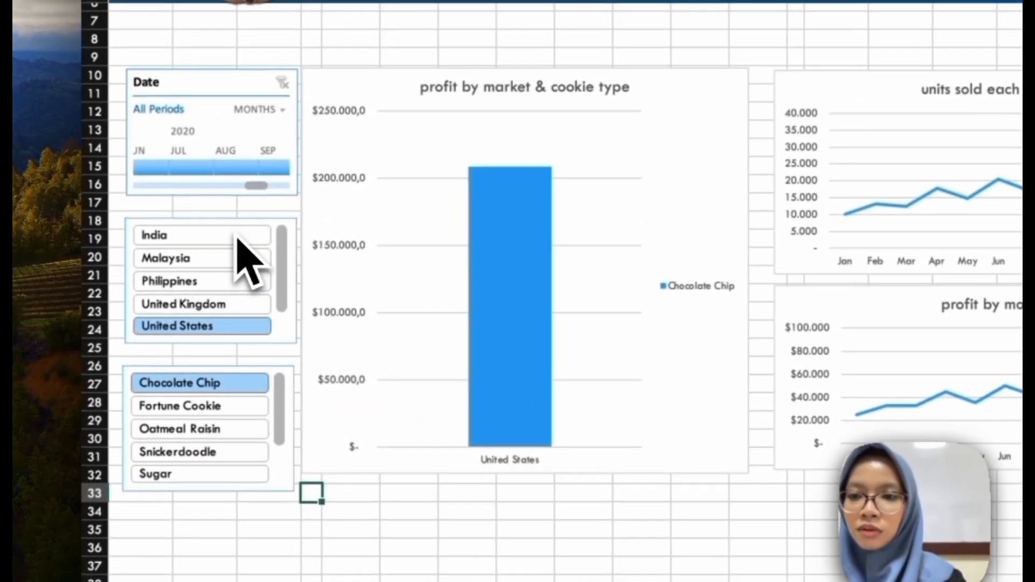
- Select all five countries in the Country slicer and Chocolate Chip through Sugar in the Product slicer
{"action": "left_click", "coordinate": [240, 308]}
{"action": "left_click_drag", "start_coordinate": [259, 324], "coordinate": [259, 233]}
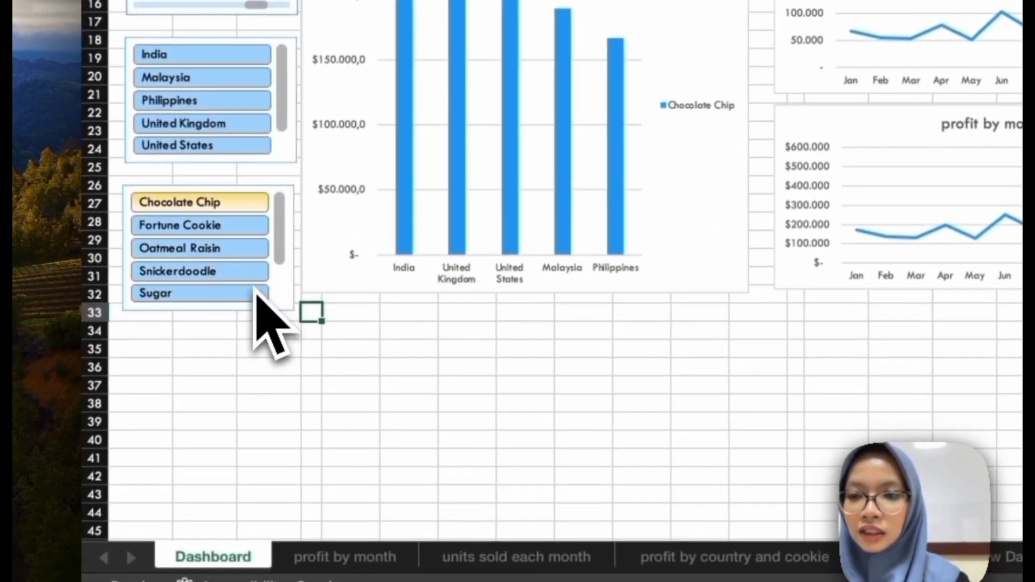
{"action": "left_click", "coordinate": [257, 296]}
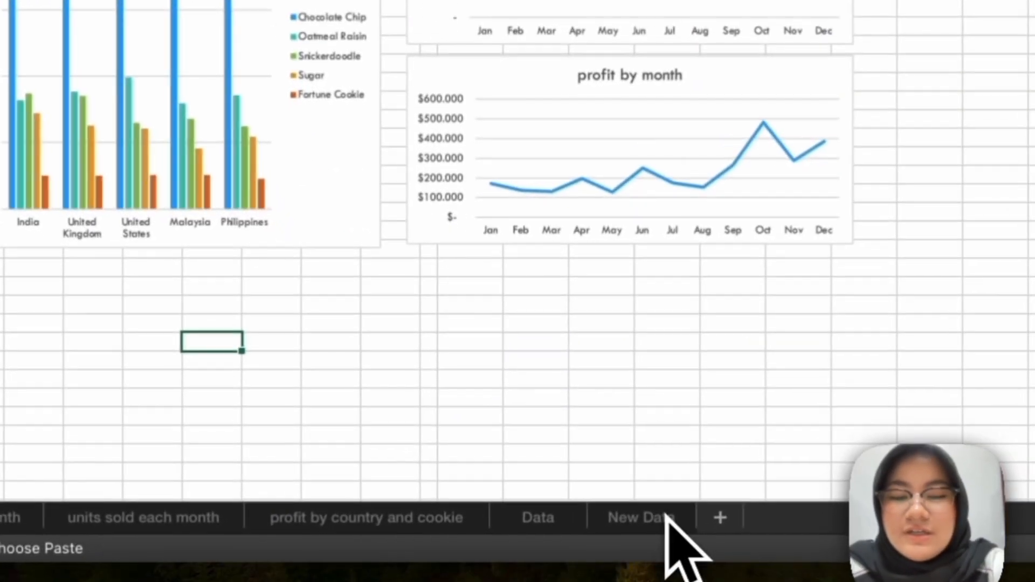
- Copy all data rows below the header in columns A to G of the New Data sheet
{"action": "left_click", "coordinate": [546, 540]}
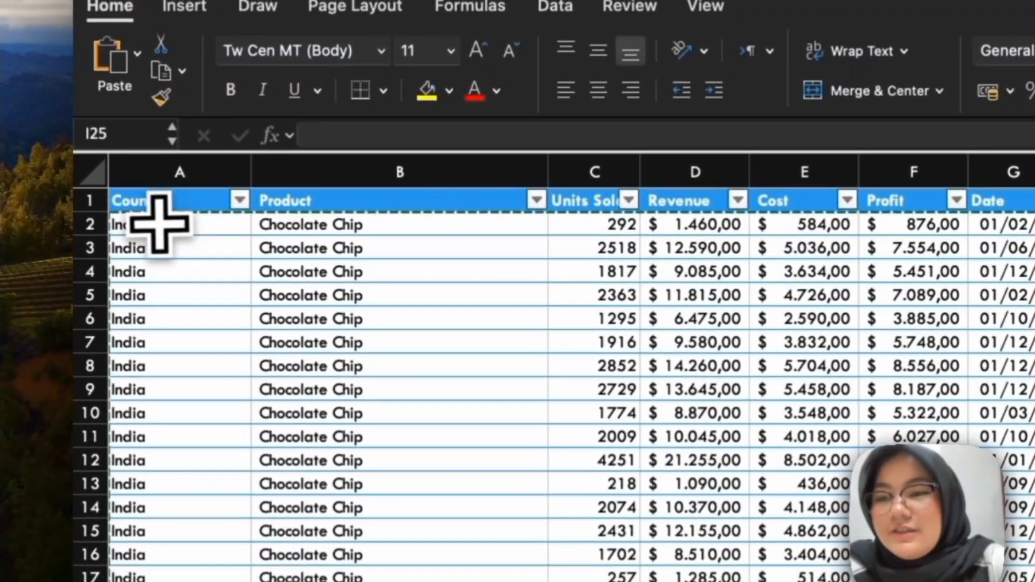
{"action": "left_click", "coordinate": [157, 224]}
{"action": "left_click_drag", "start_coordinate": [137, 228], "coordinate": [616, 566]}
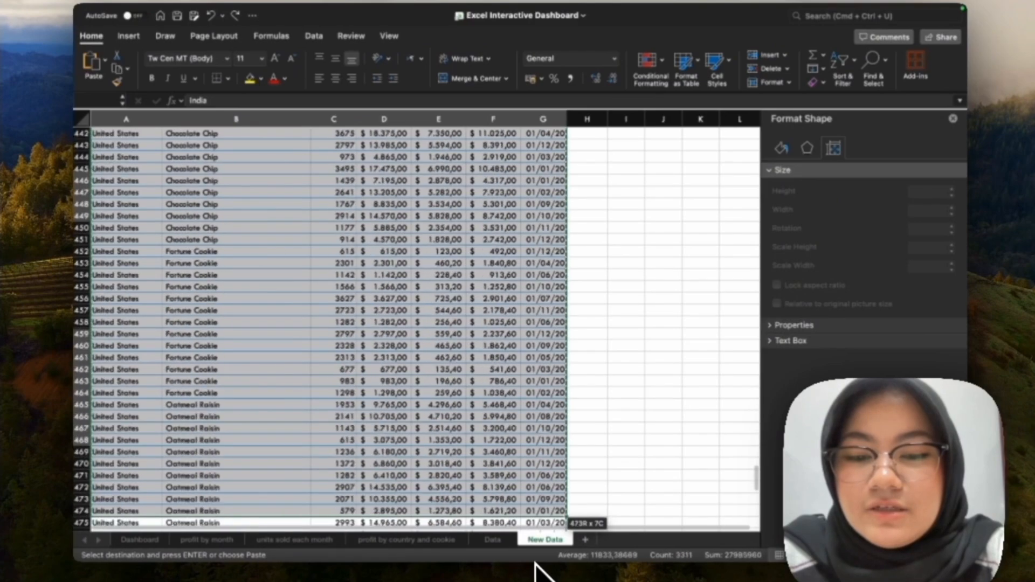
{"action": "left_click_drag", "start_coordinate": [536, 569], "coordinate": [522, 461]}
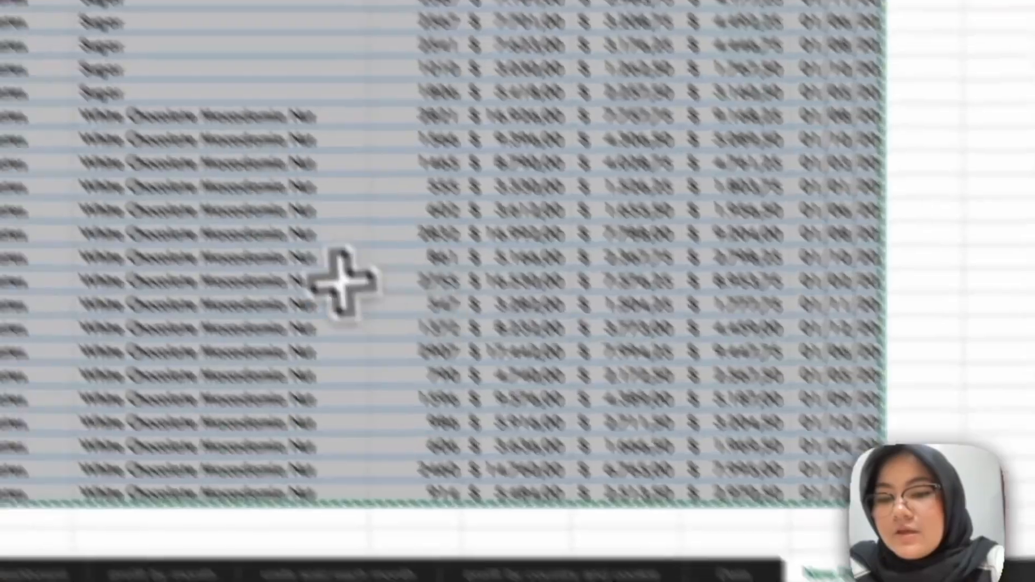
{"action": "right_click", "coordinate": [278, 391]}
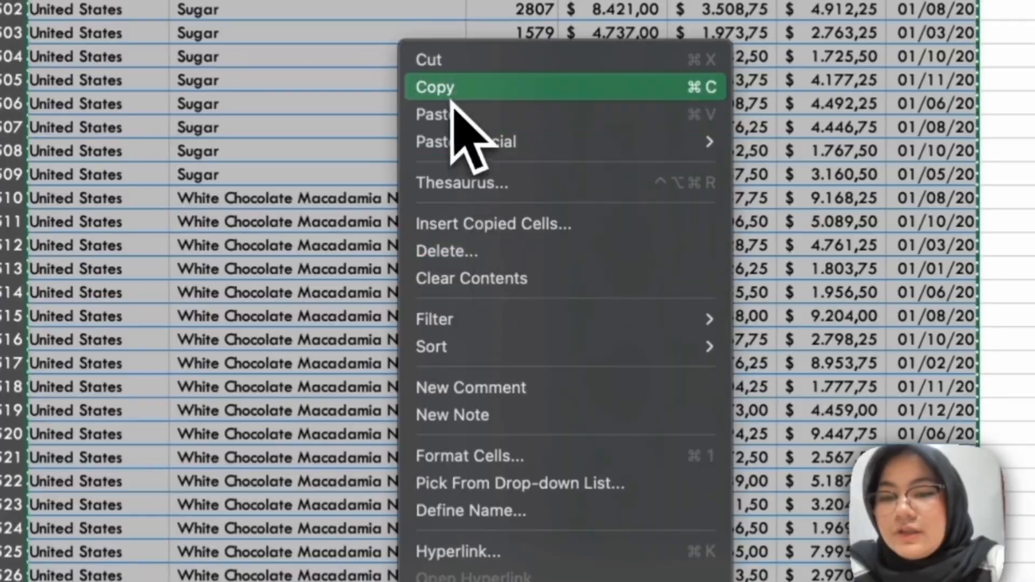
{"action": "left_click", "coordinate": [449, 89]}
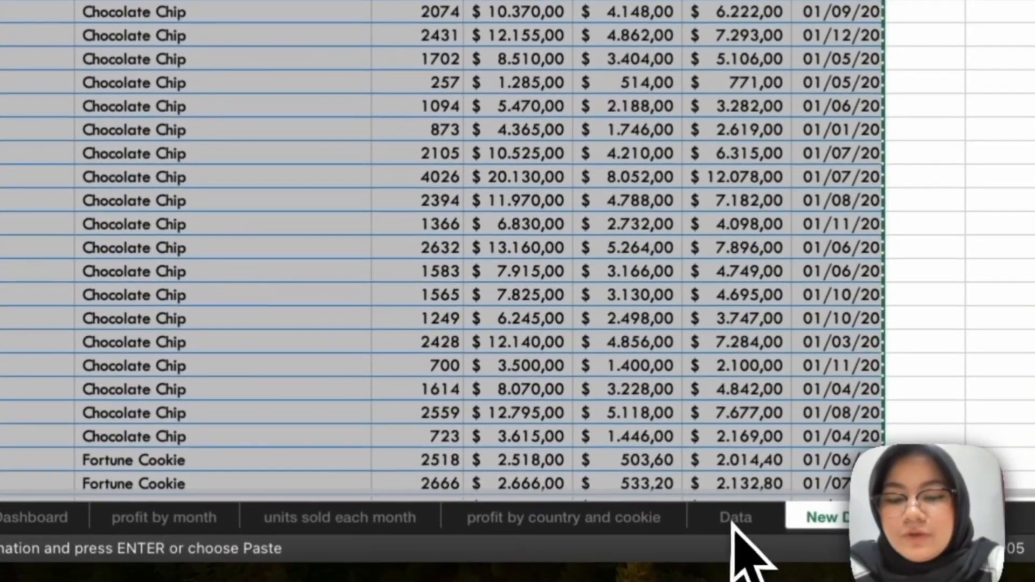
- Paste the copied rows into the Data sheet directly below the existing table, starting at cell A702
{"action": "left_click", "coordinate": [736, 519]}
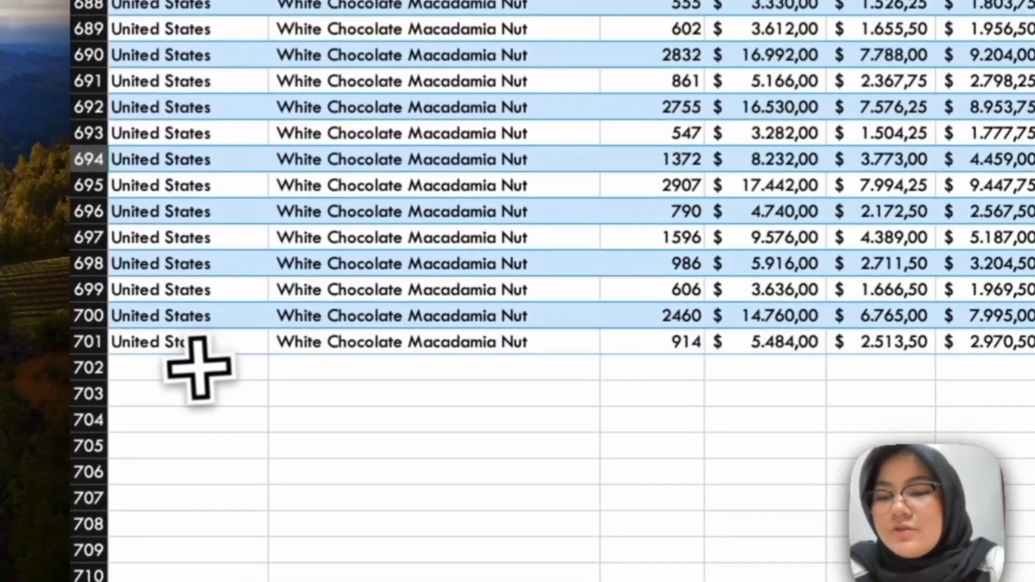
{"action": "left_click", "coordinate": [200, 374]}
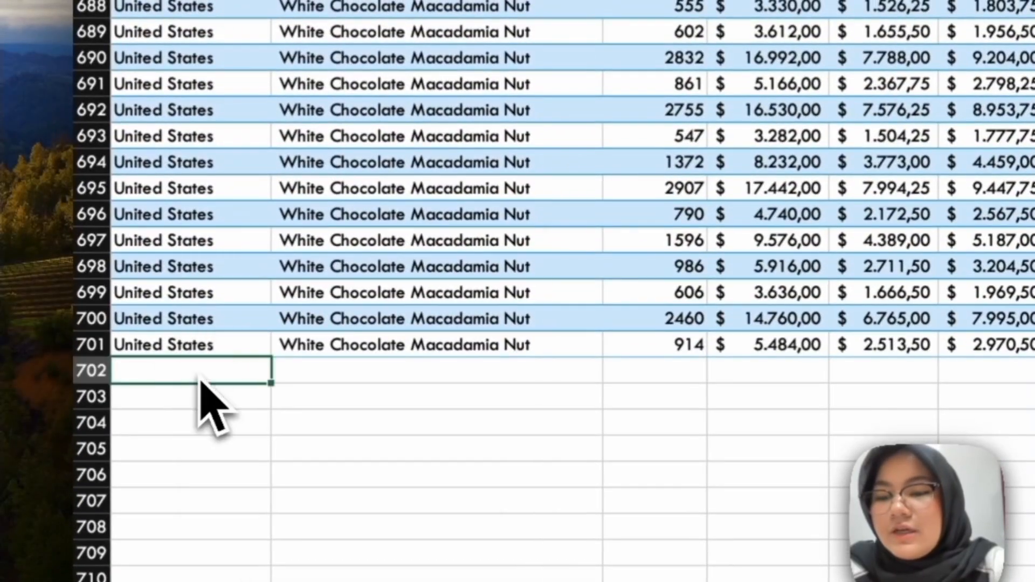
{"action": "right_click", "coordinate": [205, 371]}
{"action": "left_click", "coordinate": [297, 190]}
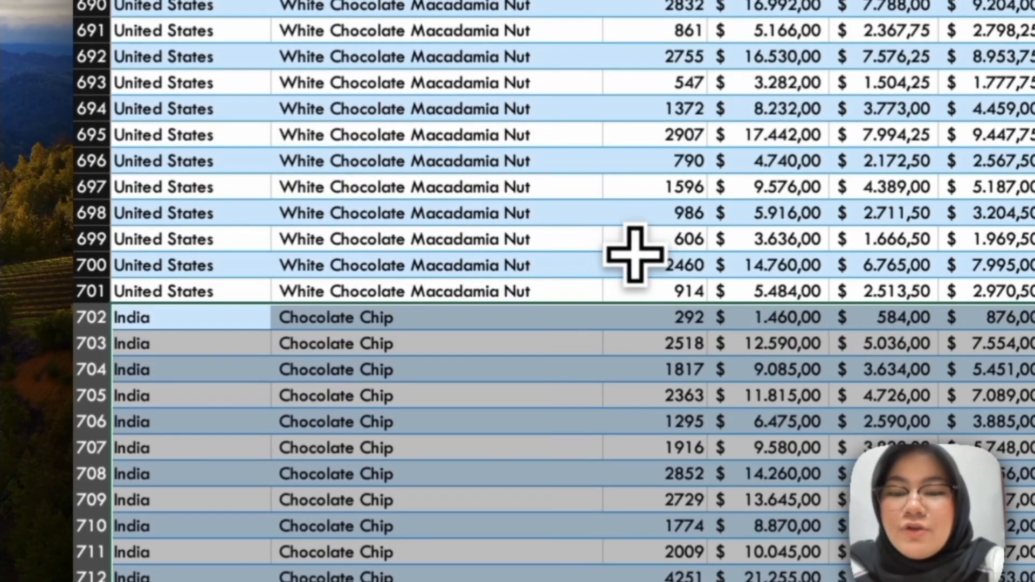
{"action": "left_click", "coordinate": [642, 318]}
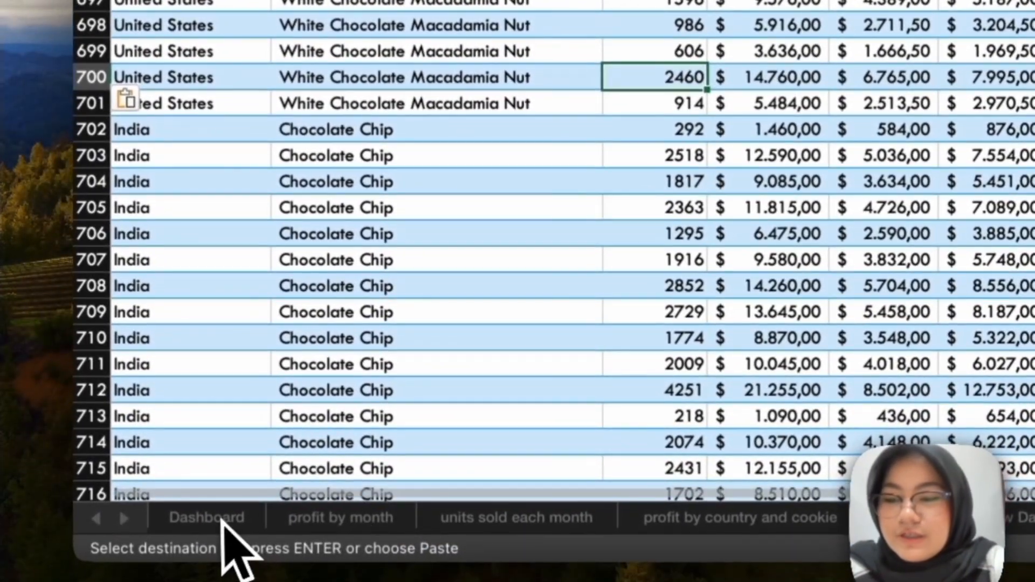
- Refresh all PivotTables and PivotCharts from the Dashboard's profit by market & cookie type chart
{"action": "left_click", "coordinate": [167, 580]}
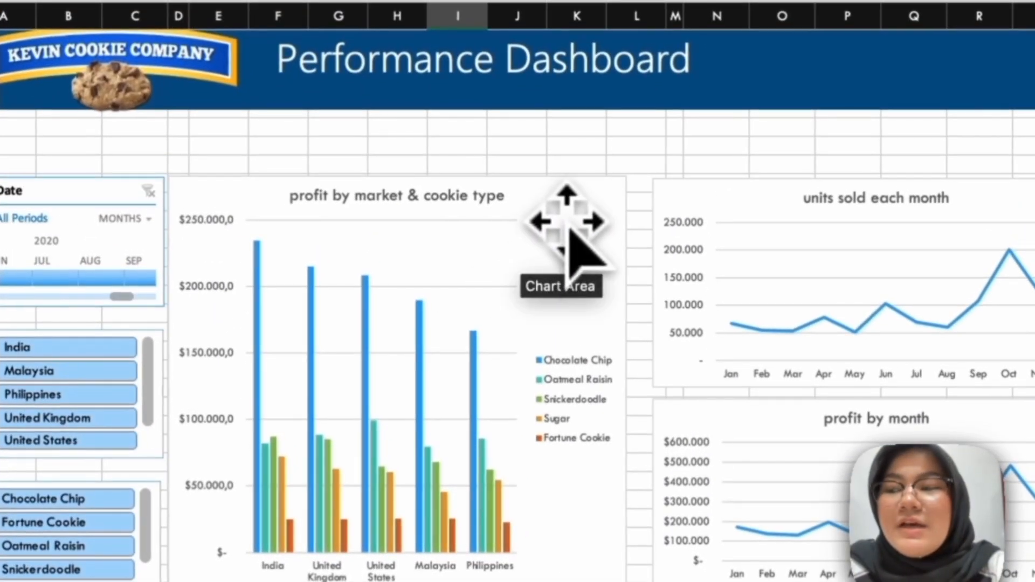
{"action": "left_click", "coordinate": [568, 222]}
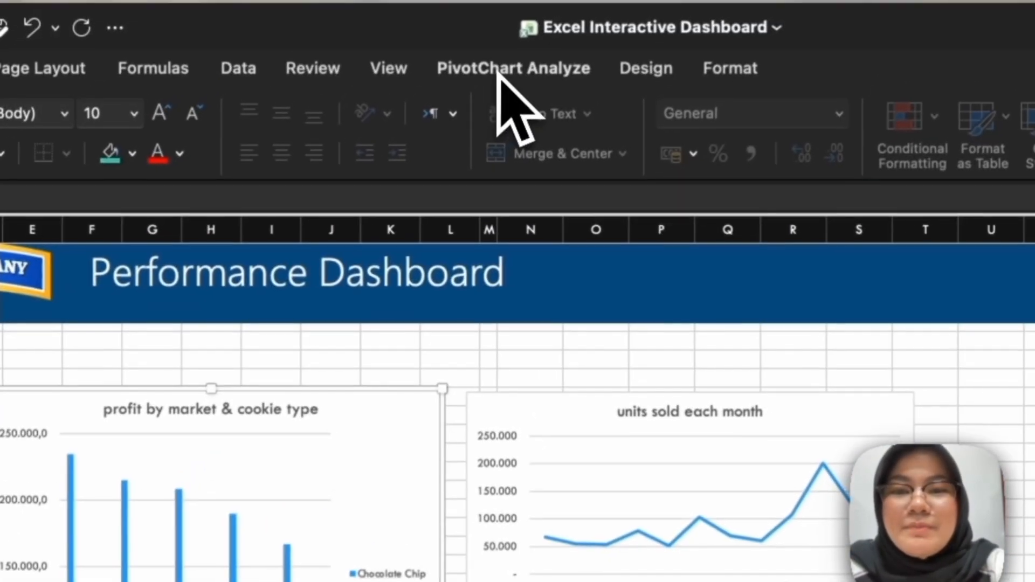
{"action": "left_click", "coordinate": [498, 73]}
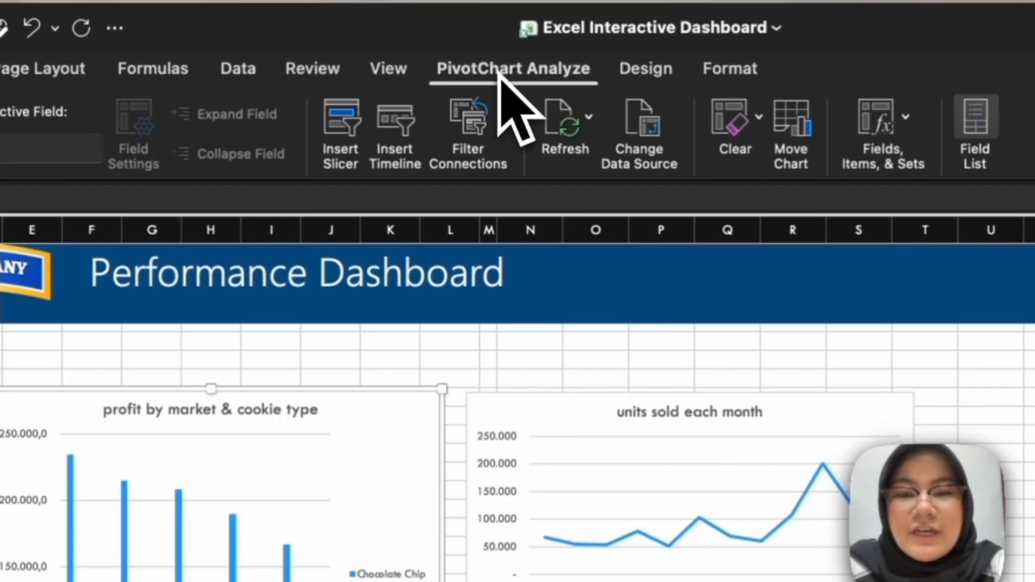
{"action": "left_click", "coordinate": [588, 119]}
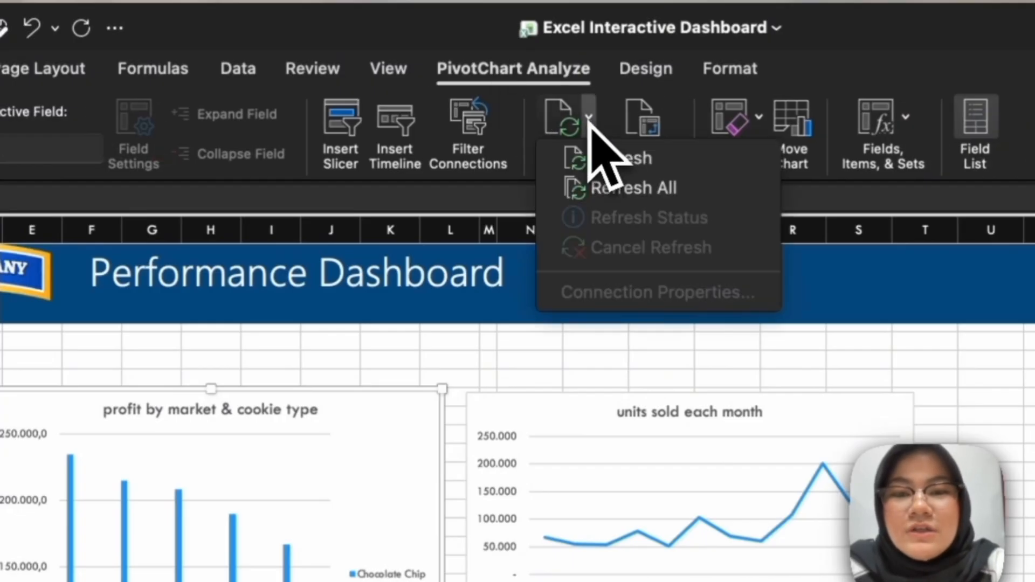
{"action": "left_click", "coordinate": [602, 191]}
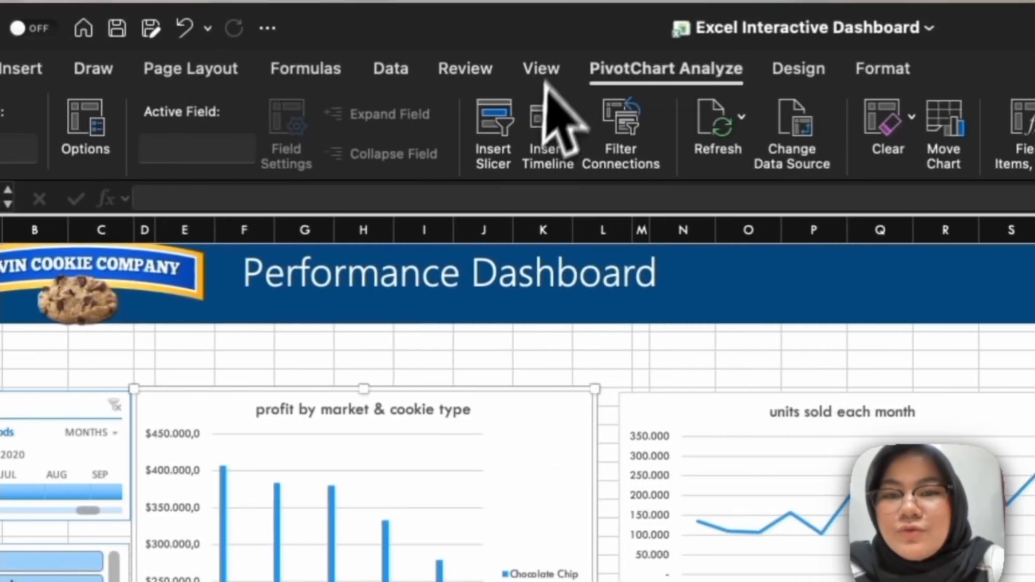
- Turn off the gridlines and the row and column headings on the Dashboard sheet
{"action": "left_click", "coordinate": [534, 69]}
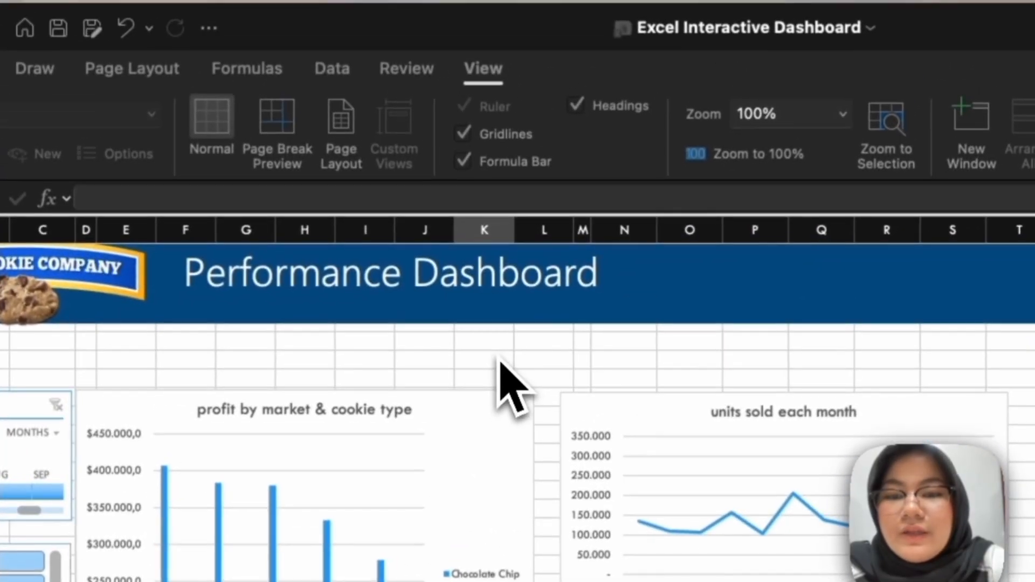
{"action": "left_click", "coordinate": [500, 363]}
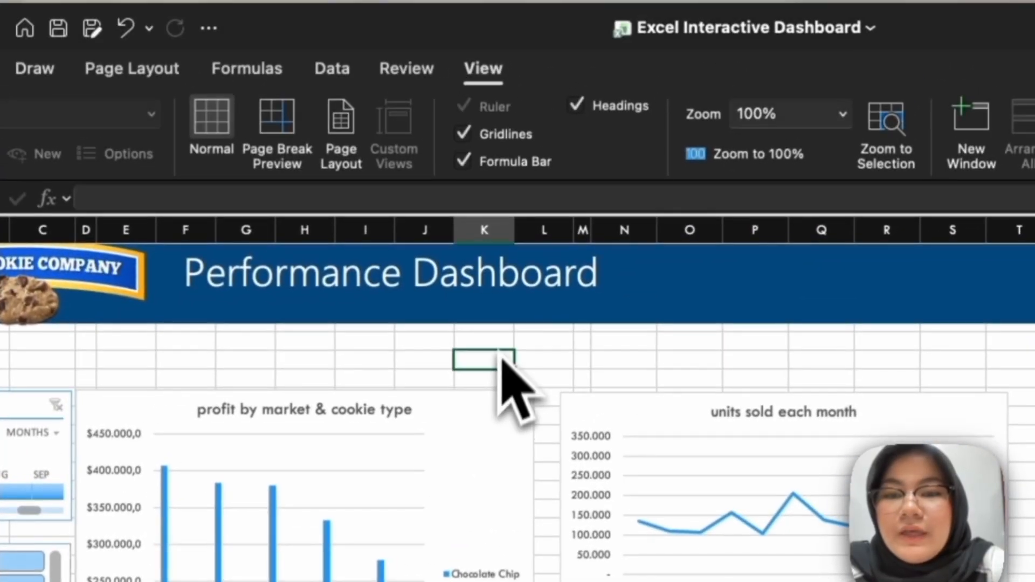
{"action": "left_click", "coordinate": [468, 138]}
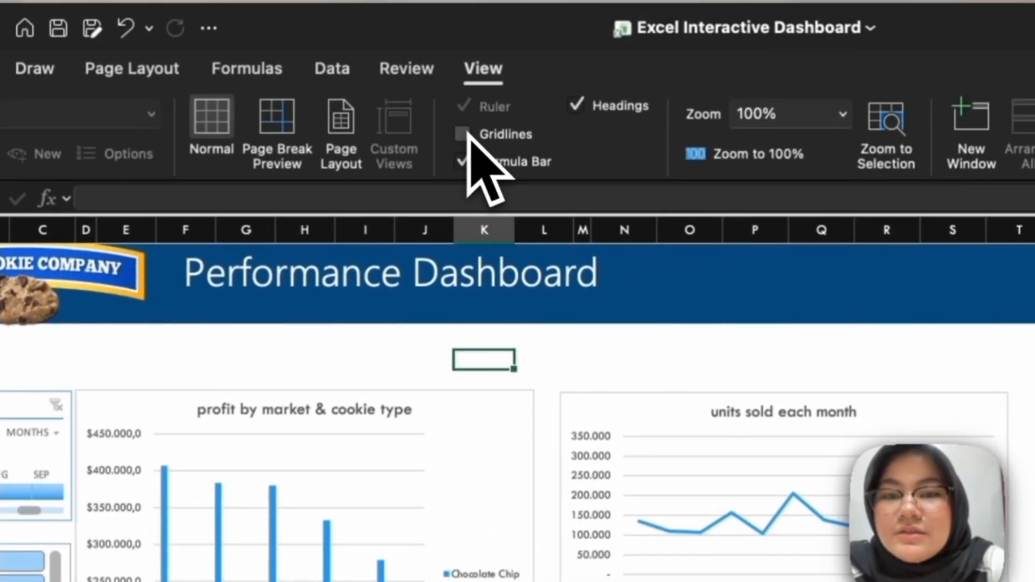
{"action": "left_click", "coordinate": [576, 105]}
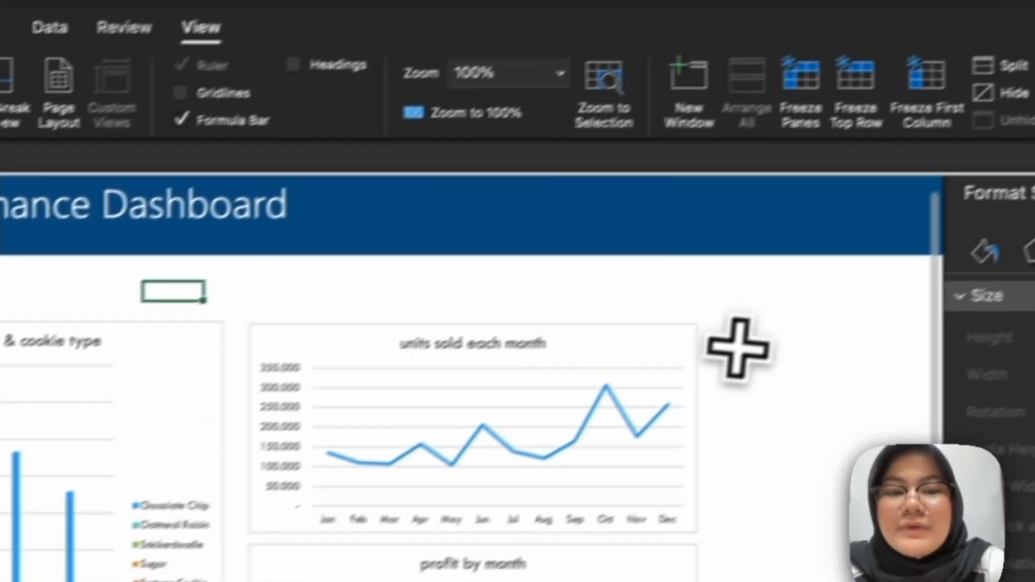
{"action": "left_click", "coordinate": [721, 361]}
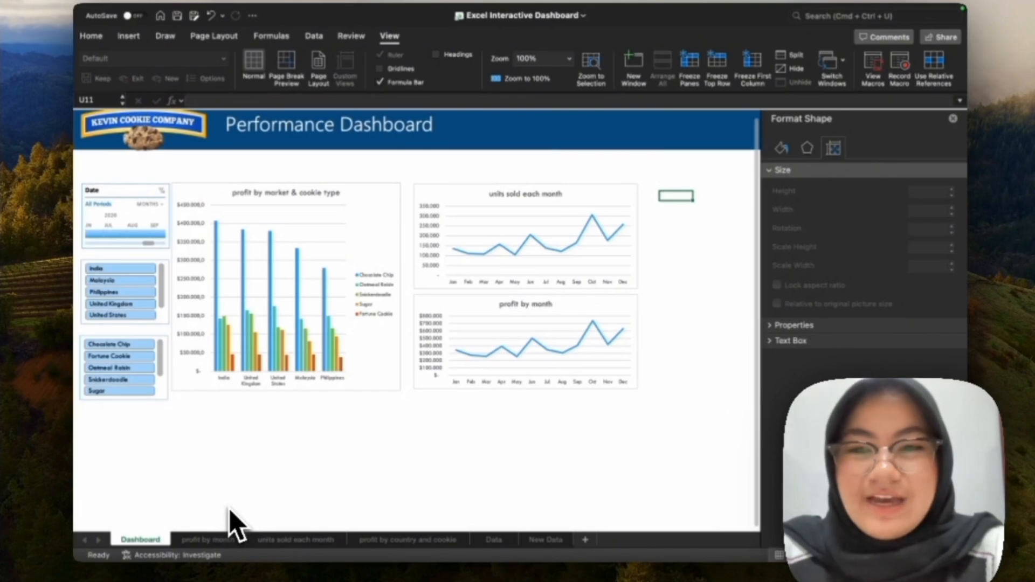
- Hide the profit by month, units sold each month, profit by country and cookie, Data and New Data sheets together
{"action": "left_click", "coordinate": [231, 539]}
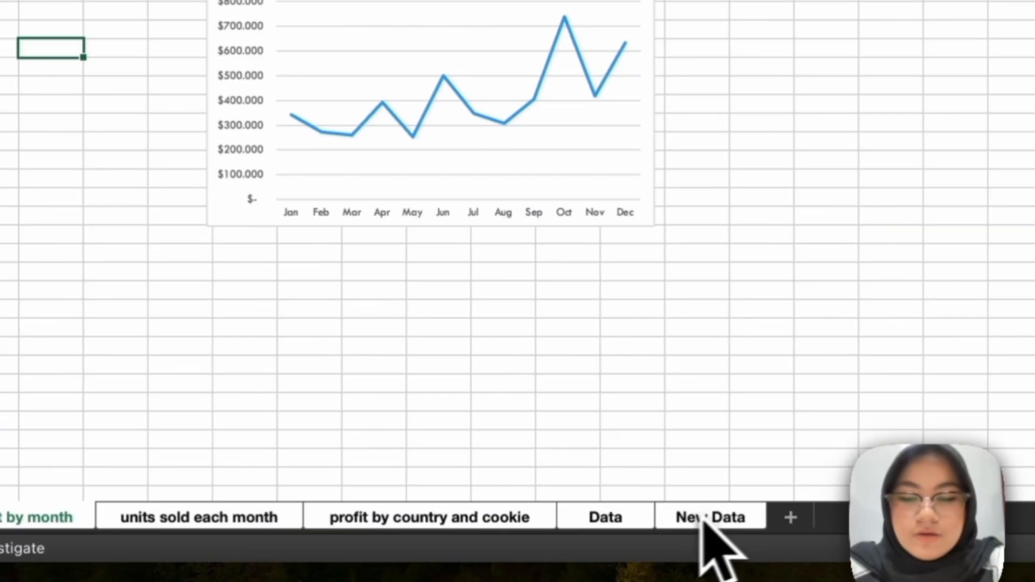
{"action": "right_click", "coordinate": [86, 520]}
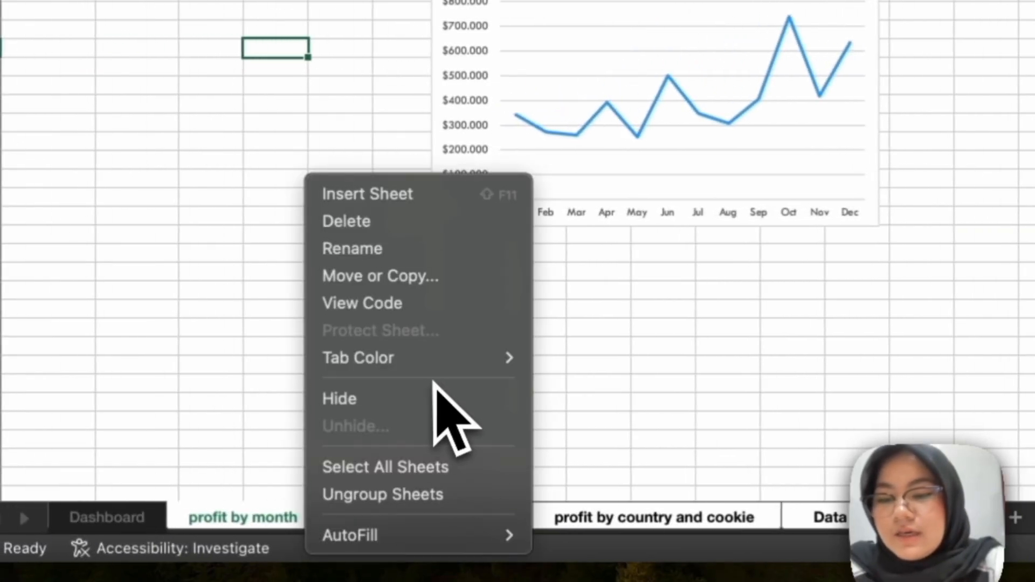
{"action": "left_click", "coordinate": [429, 405]}
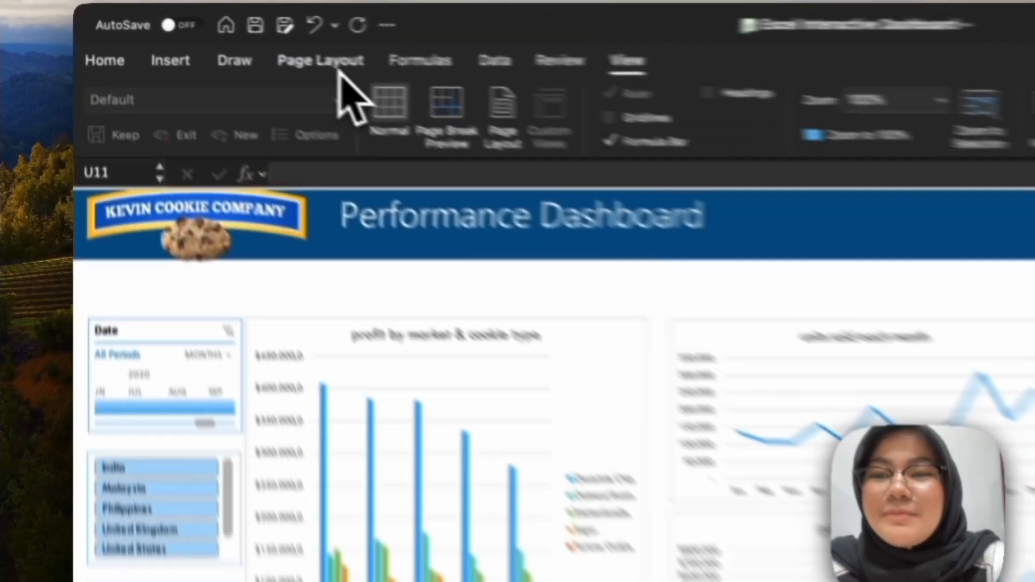
- Apply the Office theme to the workbook from the Dashboard sheet
{"action": "left_click", "coordinate": [213, 36]}
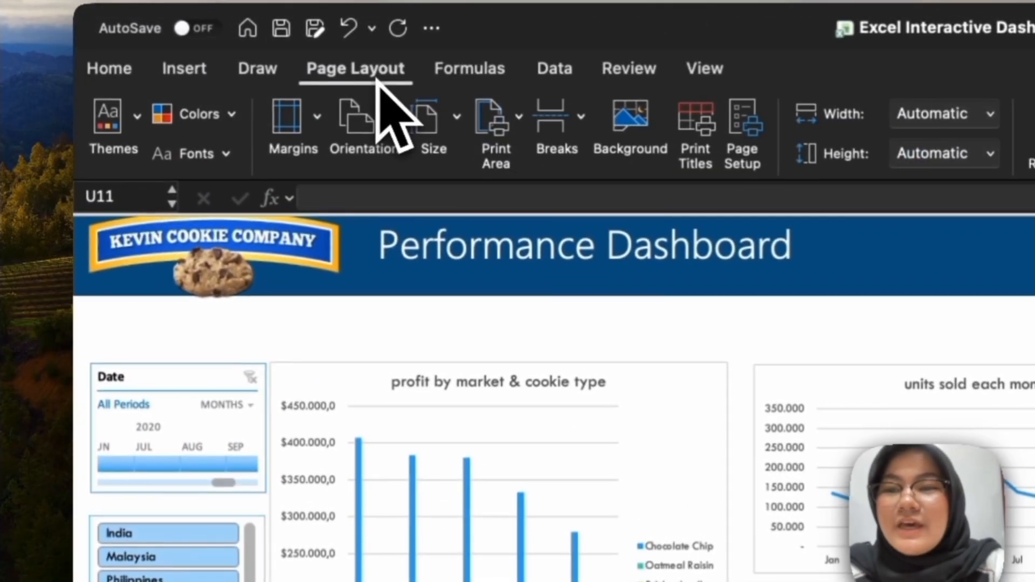
{"action": "left_click", "coordinate": [135, 115]}
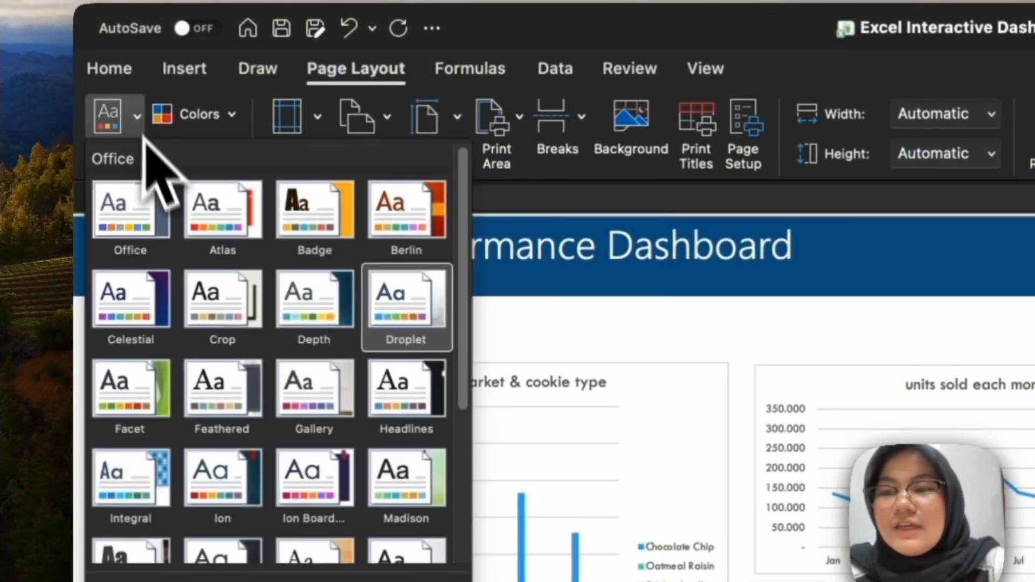
{"action": "left_click", "coordinate": [147, 214]}
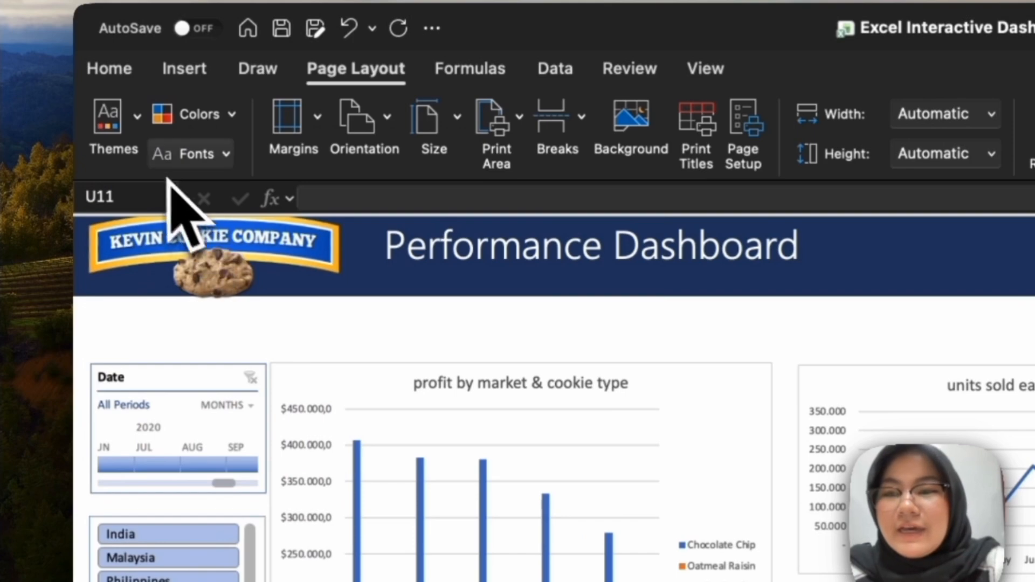
- Try the Atlas and Badge themes on the dashboard and return to the Office theme
{"action": "left_click", "coordinate": [135, 116]}
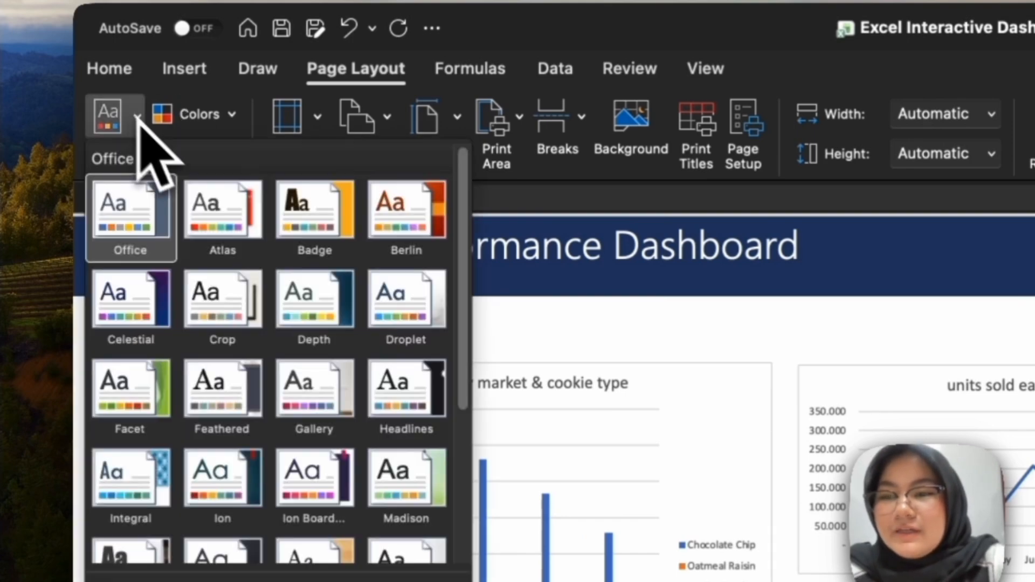
{"action": "left_click", "coordinate": [237, 226]}
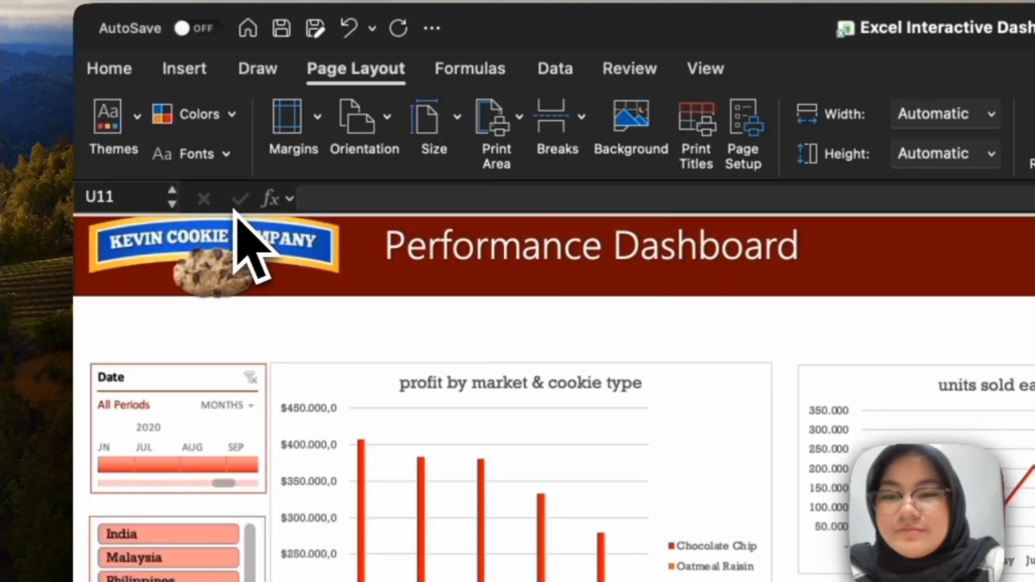
{"action": "left_click", "coordinate": [138, 128]}
{"action": "left_click", "coordinate": [322, 210]}
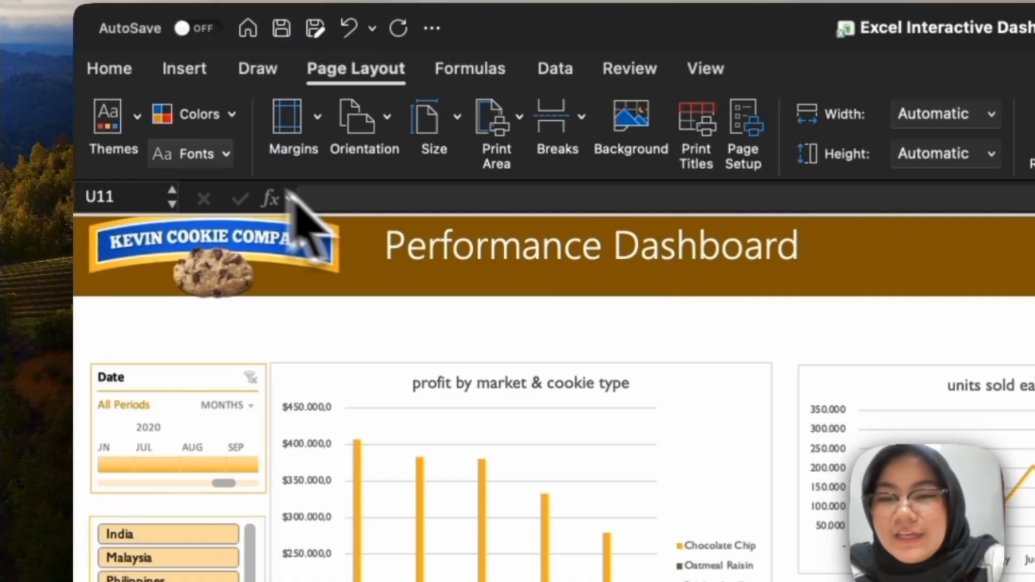
{"action": "left_click", "coordinate": [140, 130]}
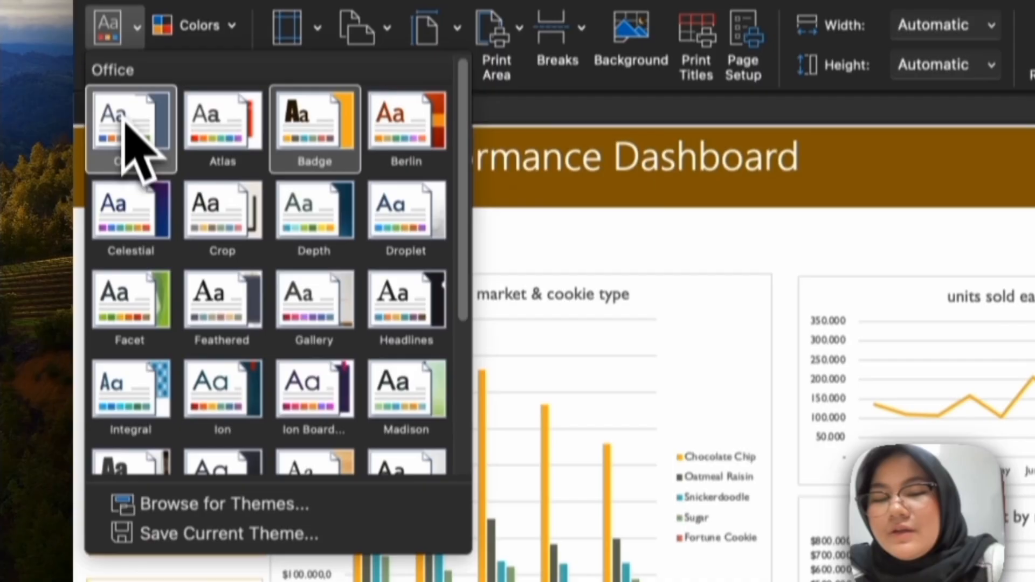
{"action": "left_click", "coordinate": [131, 69]}
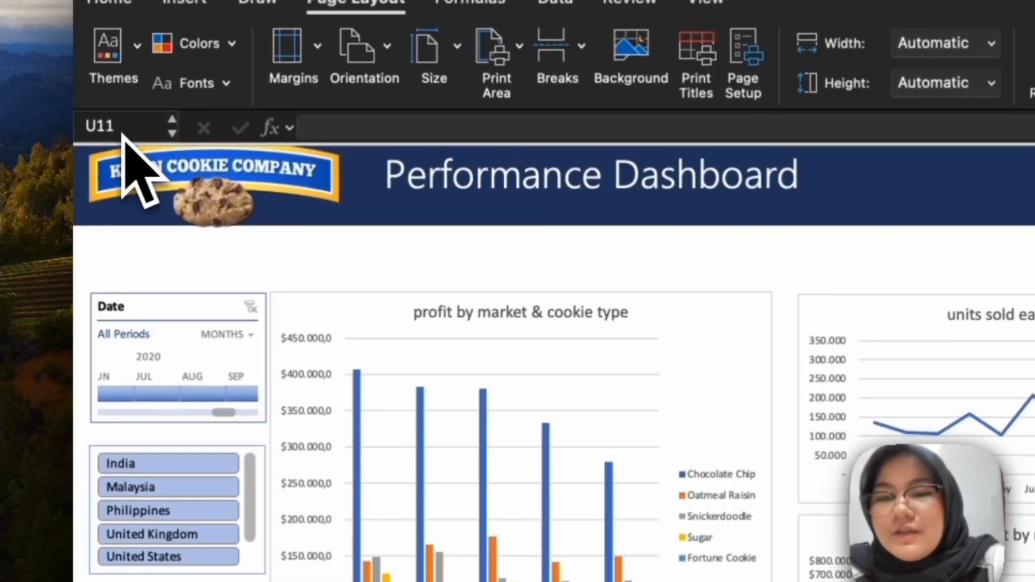